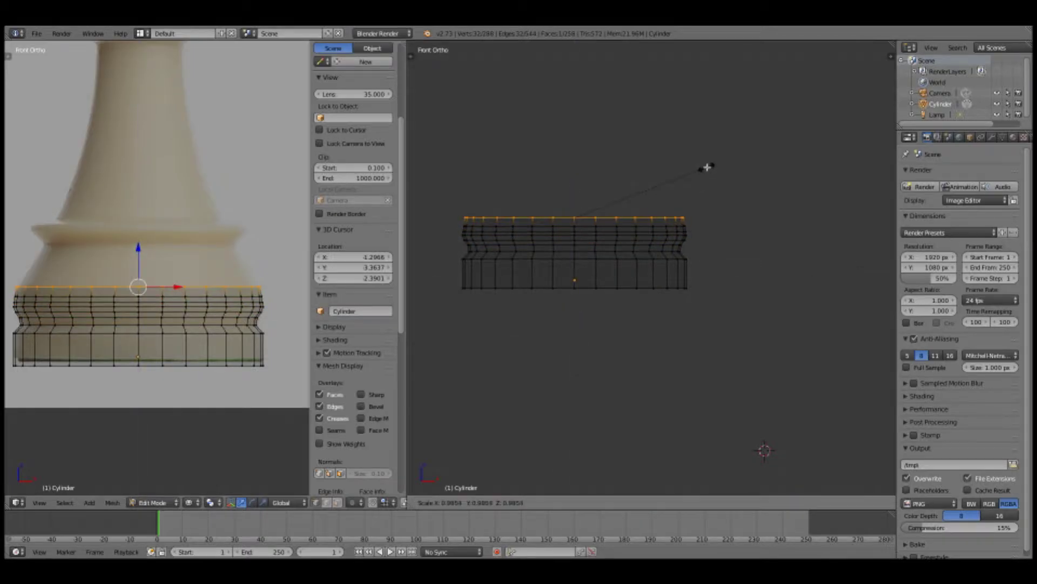
- Extrude and scale the queen's lower body rings to the reference, undoing one misplaced ring
click(705, 163)
key(e)
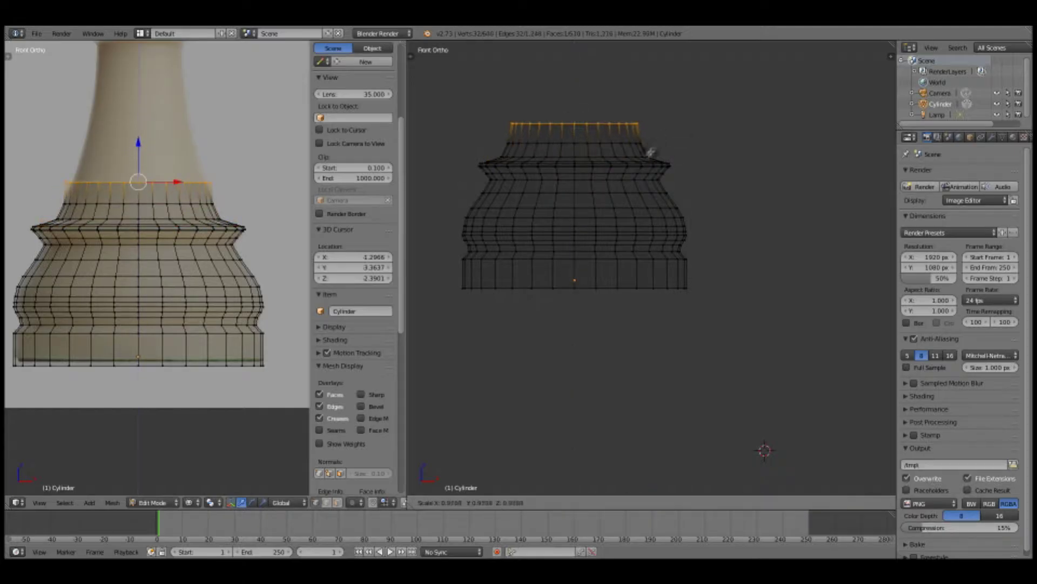
click(655, 142)
key(s)
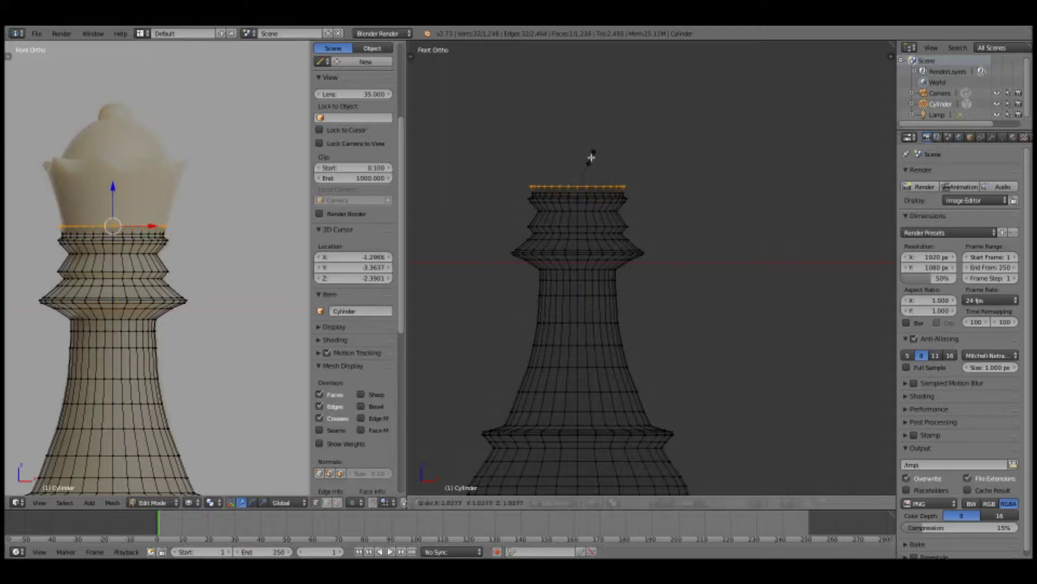
key(Escape)
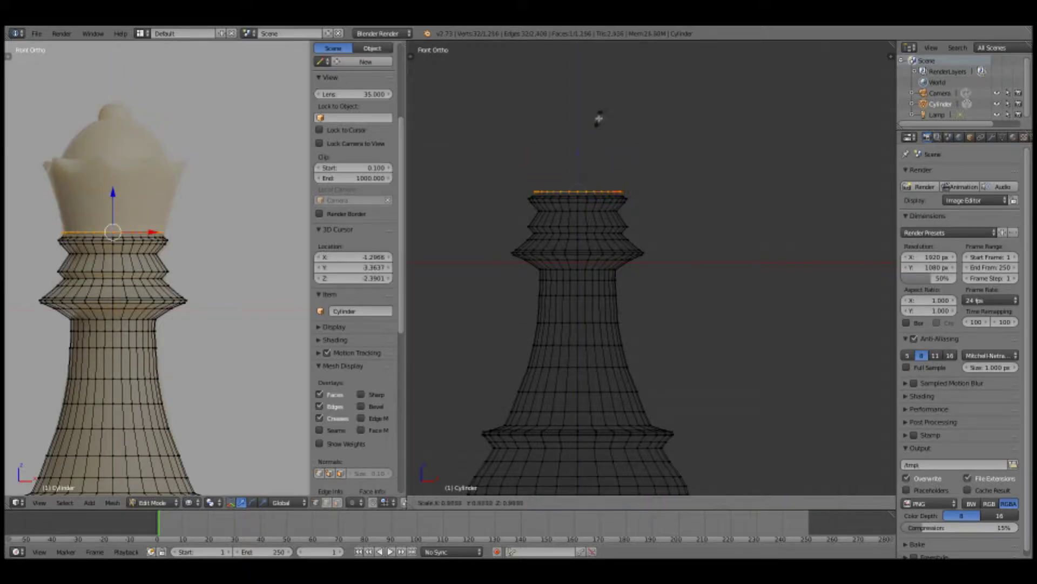
key(e)
click(599, 101)
key(e)
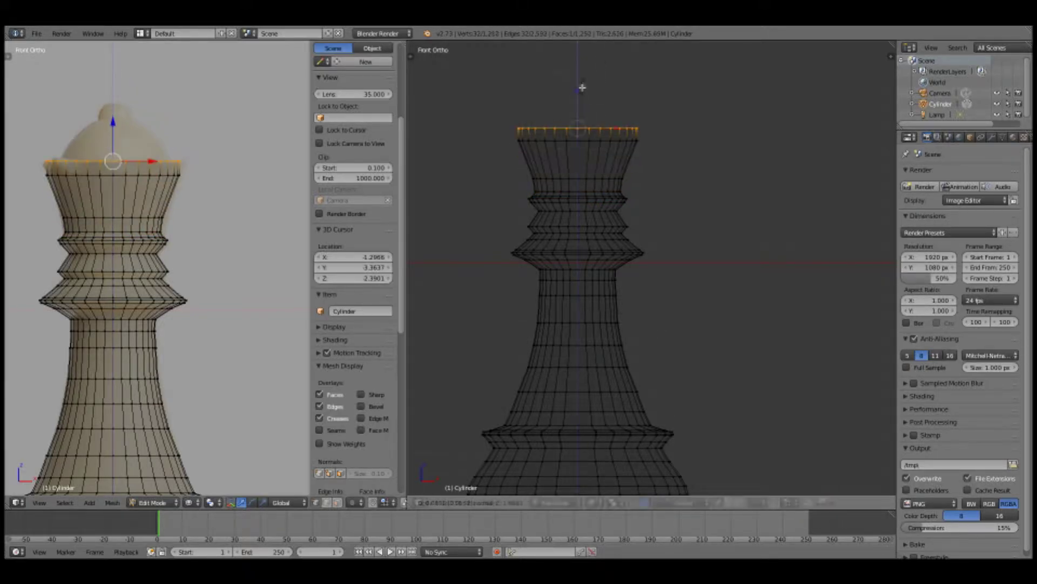
key(e)
key(s)
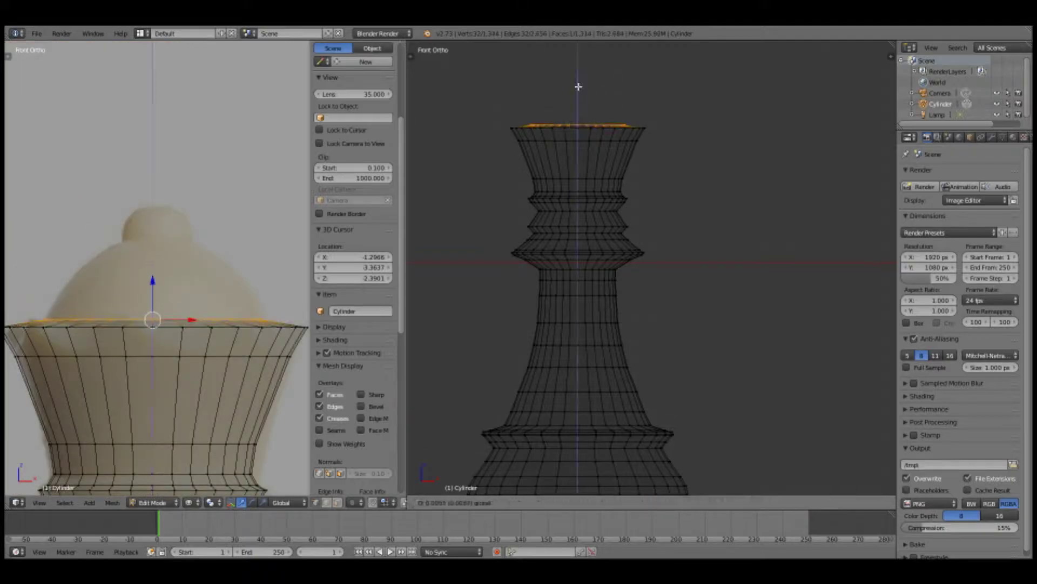
- Extrude and narrow further rings up to the rounded knob, then return to Object Mode
click(578, 87)
key(e)
click(607, 95)
click(586, 81)
key(e)
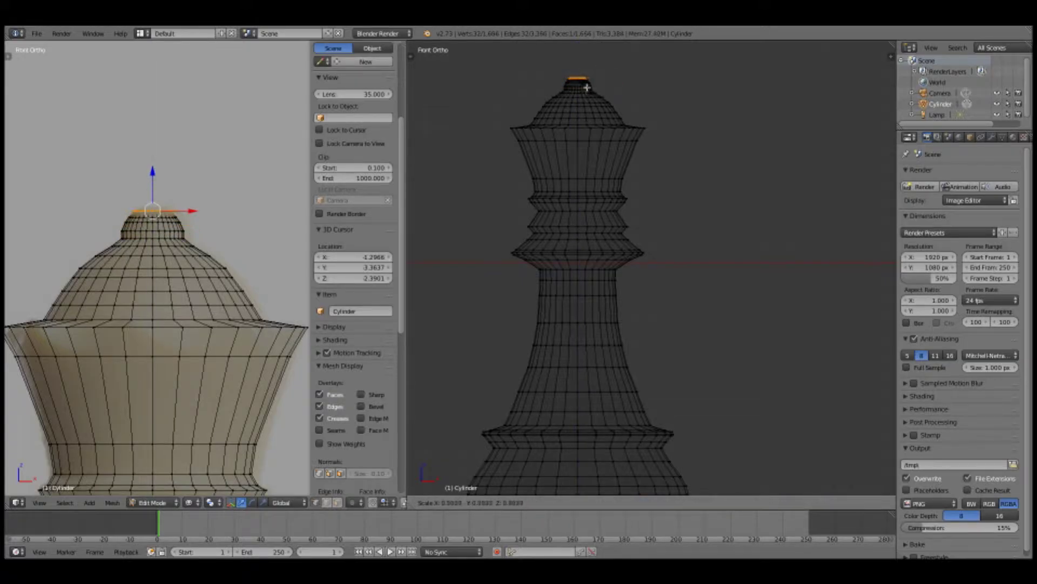
click(585, 93)
scroll(585, 93, up, 4)
key(e)
key(s)
key(Tab)
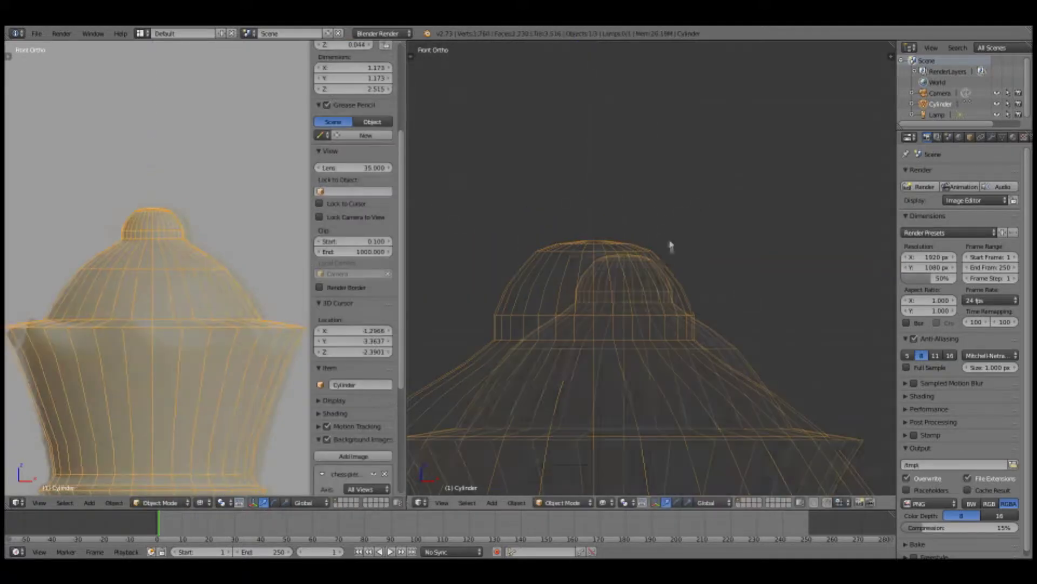
- From a top view, scale selected crown rim vertices outward into pointed tips
scroll(684, 357, down, 5)
scroll(671, 355, up, 4)
key(KP_7)
key(Tab)
key(z)
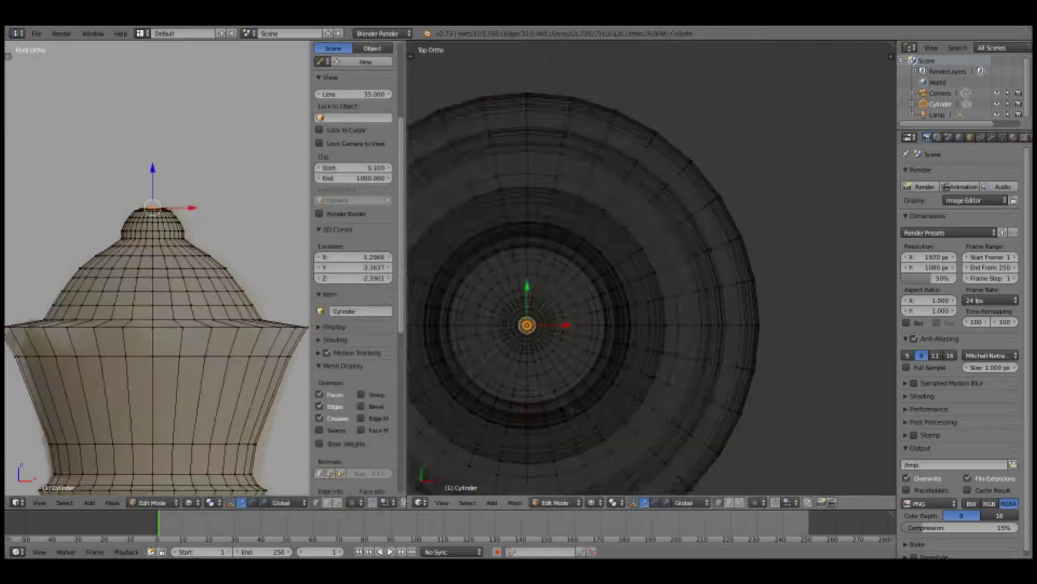
middle_drag(664, 269, 672, 332)
scroll(354, 243, down, 3)
right_click(480, 196)
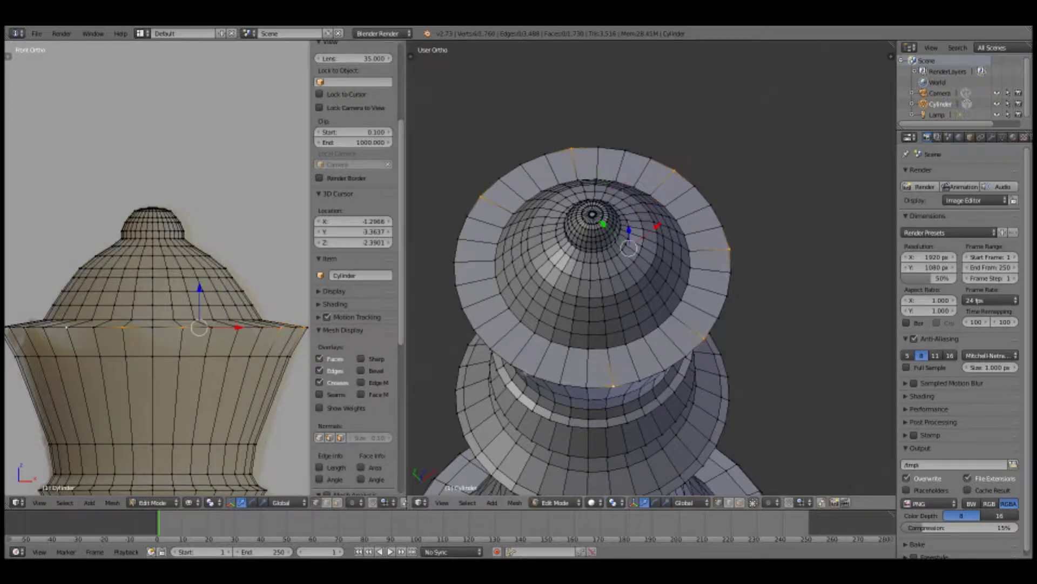
click(793, 218)
right_click(573, 169)
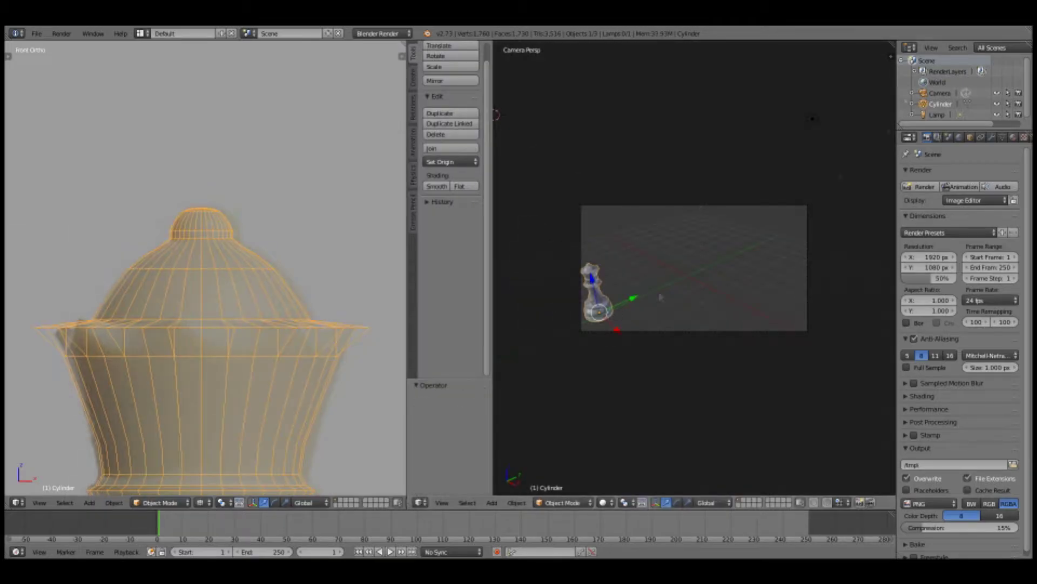
- Edit the 3D cursor's X location in the sidebar to place the new piece
key(n)
double_click(843, 337)
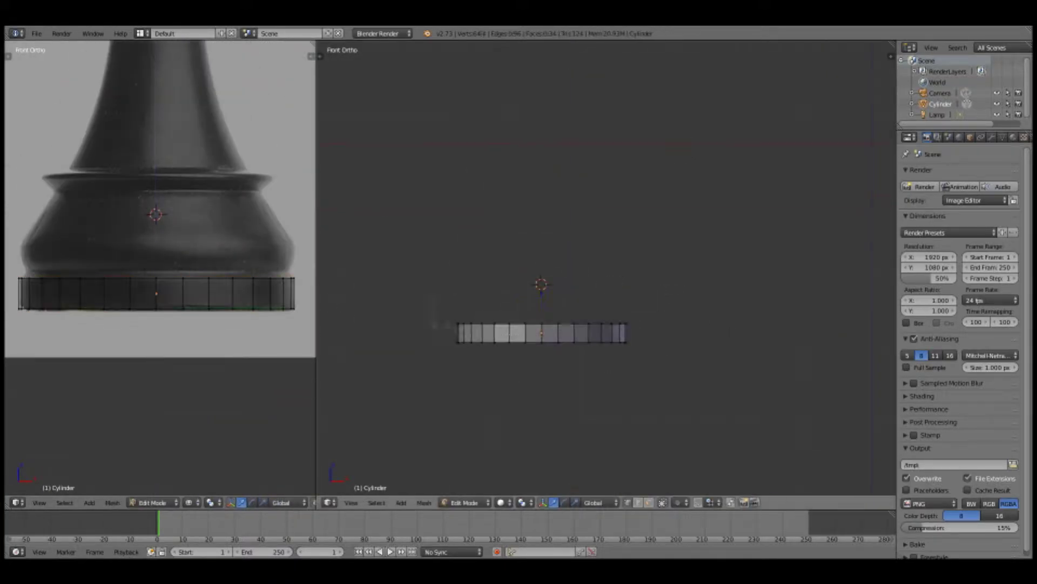
scroll(449, 313, up, 5)
- Extrude and scale the first rings of the king's tapering stem above the base
key(e)
click(644, 247)
key(e)
click(669, 238)
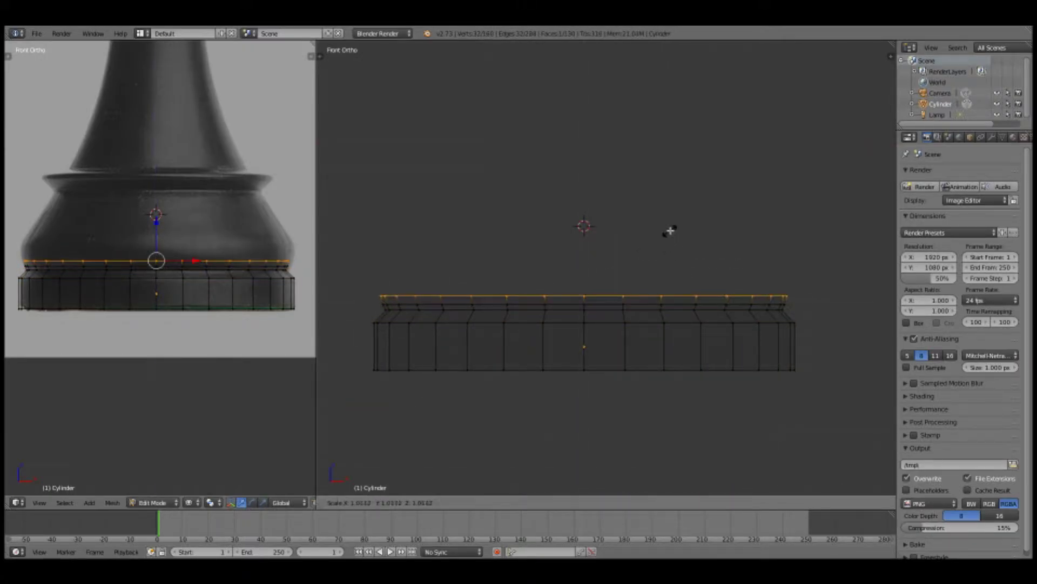
click(669, 219)
key(e)
click(670, 207)
key(s)
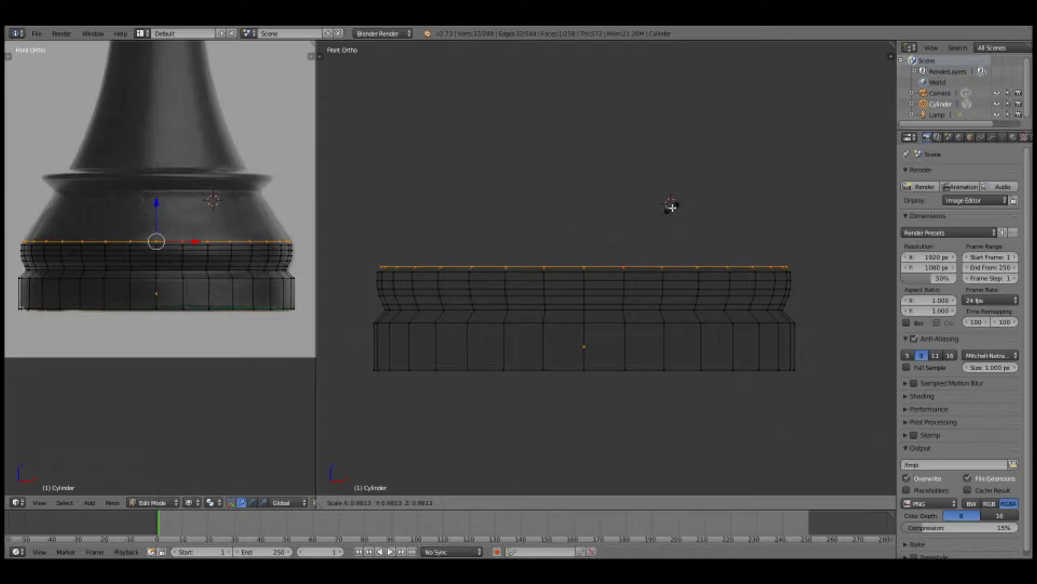
click(670, 206)
key(e)
- Extrude further rings that taper inward and flare out to form the ringed collar
key(e)
click(664, 185)
key(e)
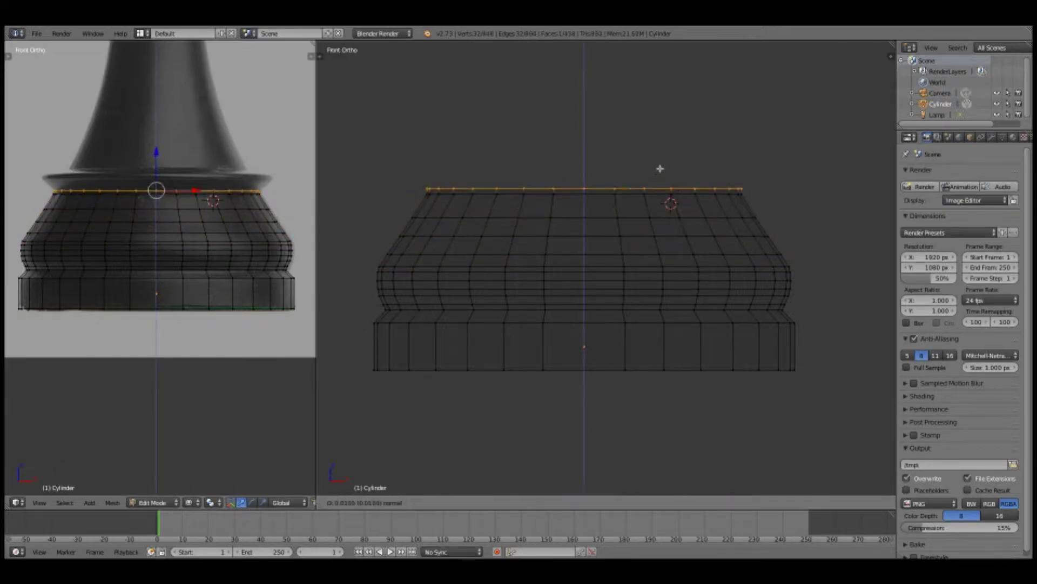
key(e)
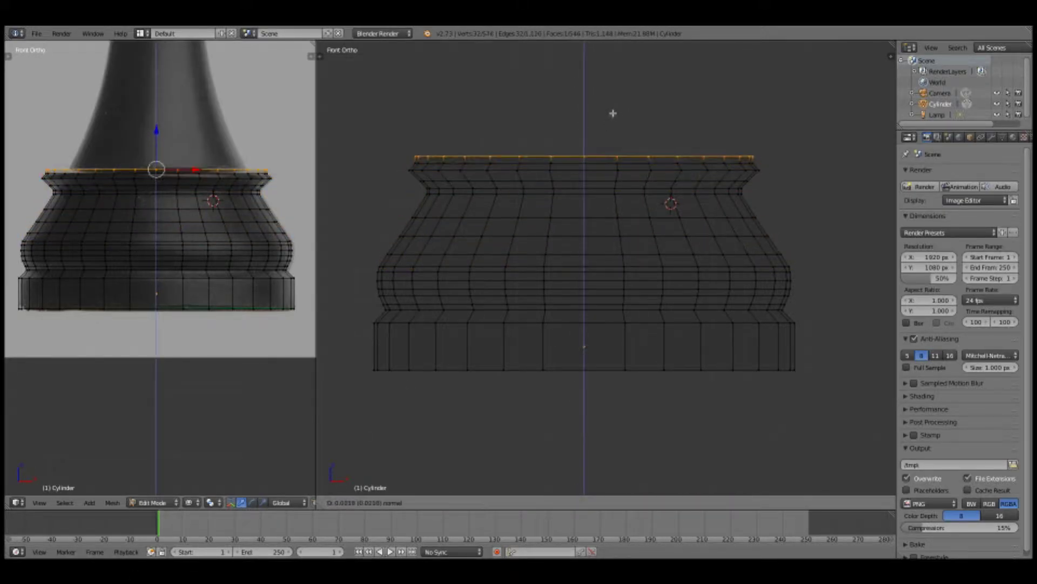
click(613, 113)
key(e)
click(586, 92)
key(e)
click(607, 69)
key(e)
key(s)
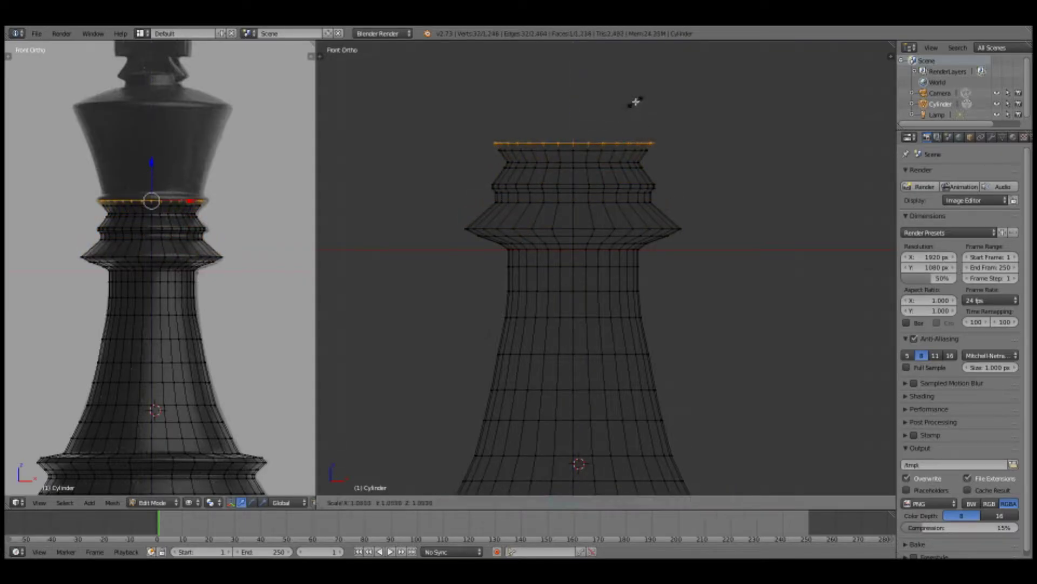
- Extrude and scale the final flared upper-body rings up to the collar beneath the head
key(e)
click(587, 105)
key(e)
click(570, 53)
key(s)
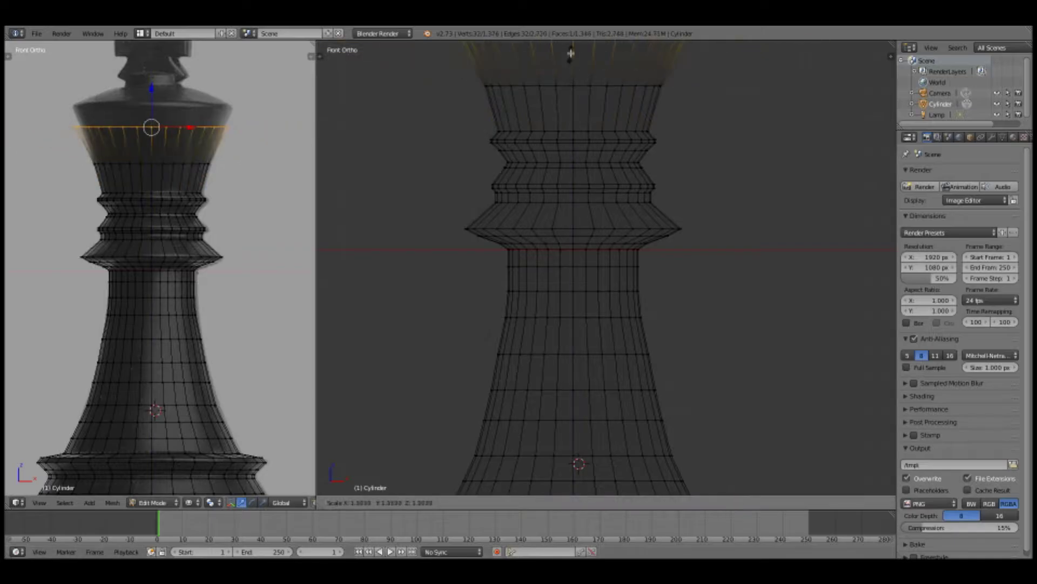
key(e)
click(565, 141)
shift+scroll(559, 178, up, 5)
key(e)
click(554, 189)
key(s)
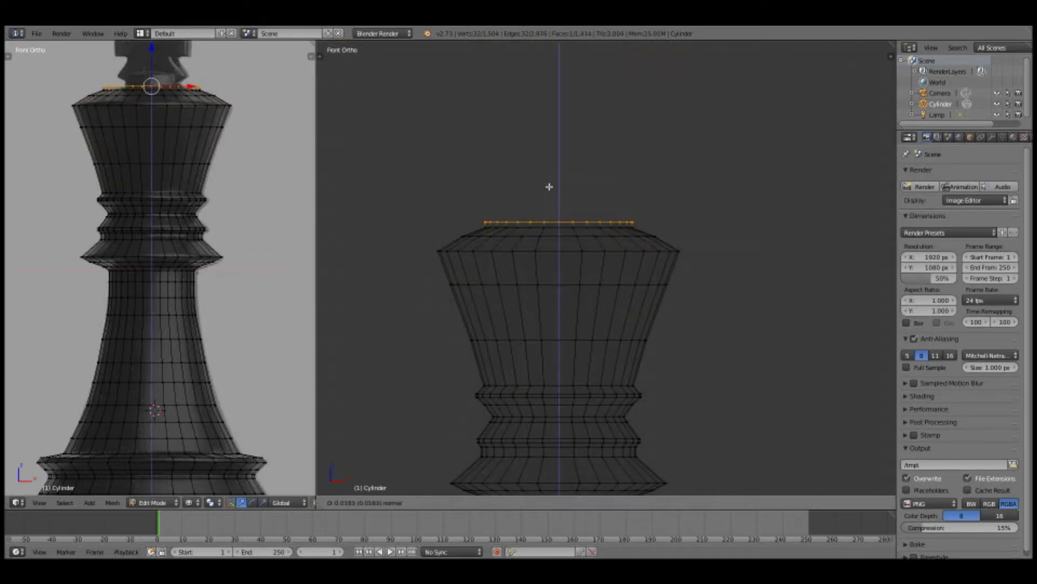
click(564, 190)
- Add a cube above the body and stretch it vertically along Z
middle_drag(660, 282, 624, 275)
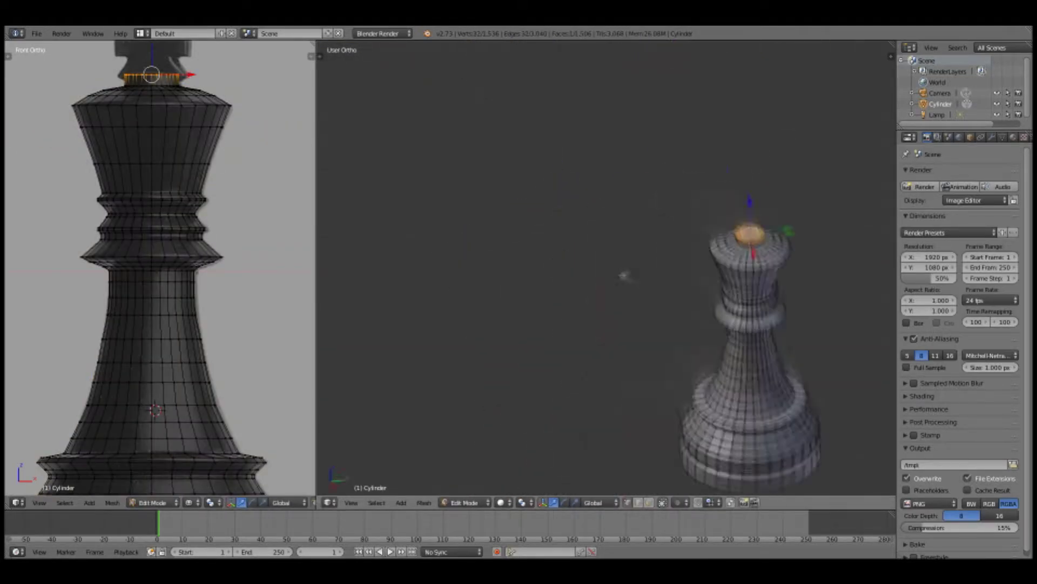
scroll(624, 276, up, 4)
key(shift+a)
click(589, 303)
key(KP_3)
scroll(591, 272, down, 4)
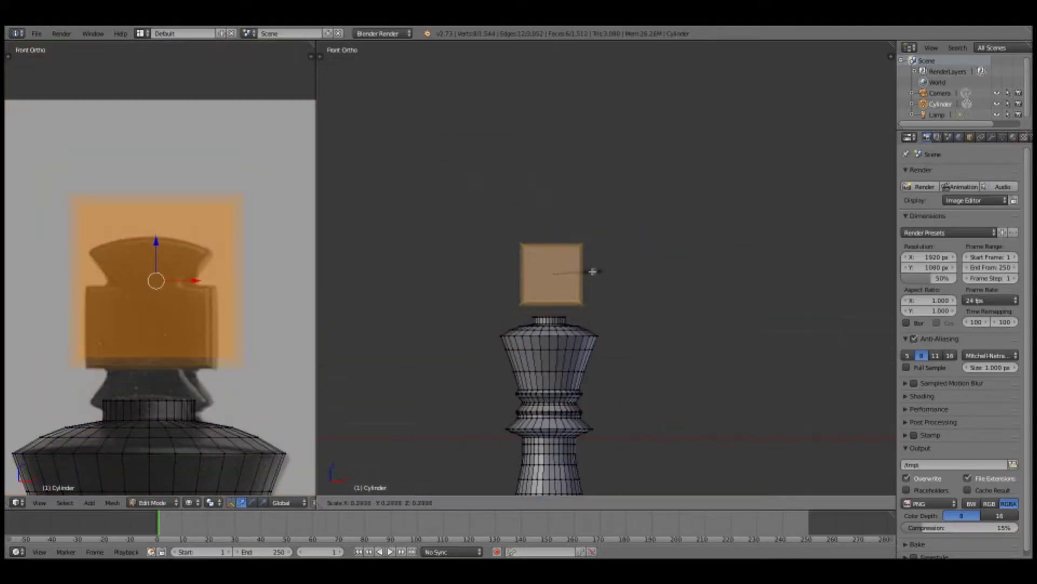
click(794, 309)
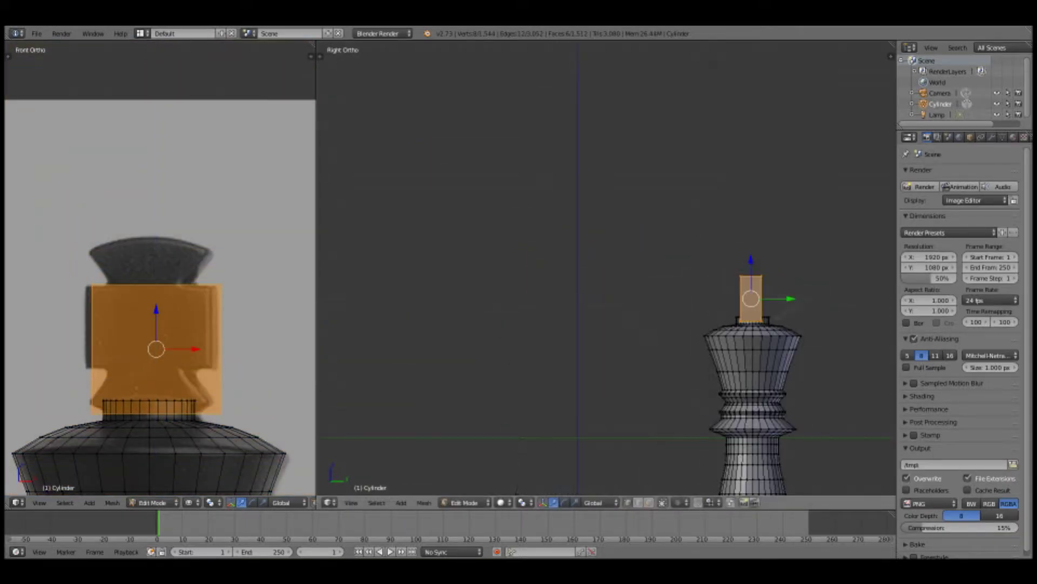
key(KP_1)
key(KP_Decimal)
key(s)
key(z)
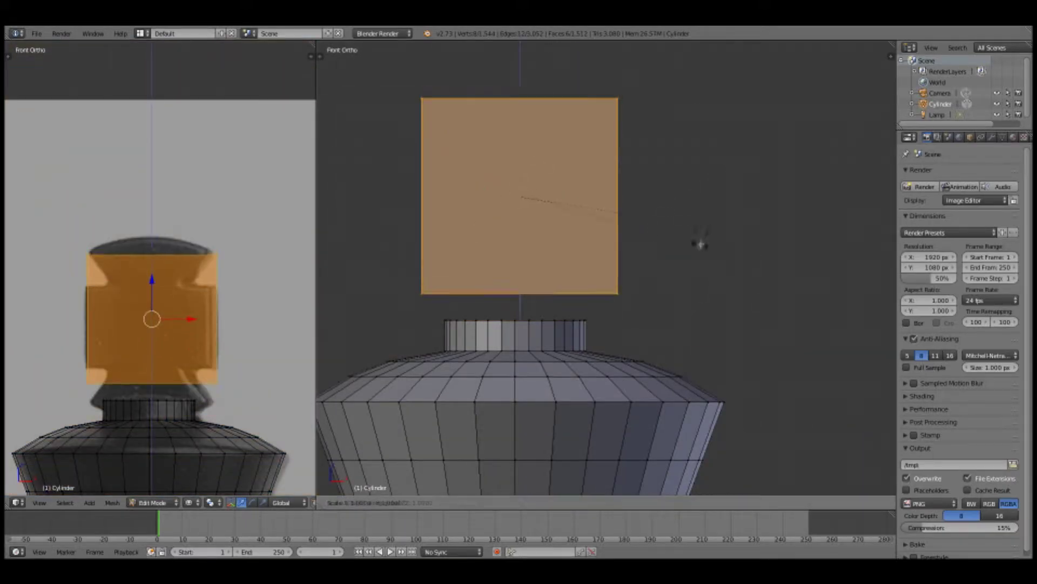
click(693, 299)
- Subdivide the cube into a grid and lower it onto the reference head in wireframe
scroll(595, 270, down, 3)
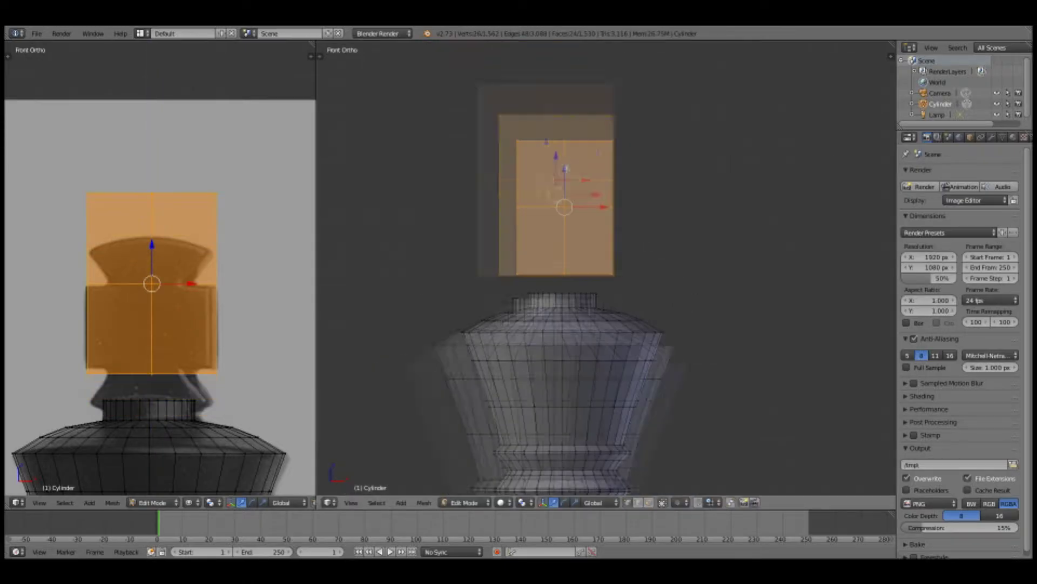
key(t)
click(348, 249)
click(385, 412)
key(z)
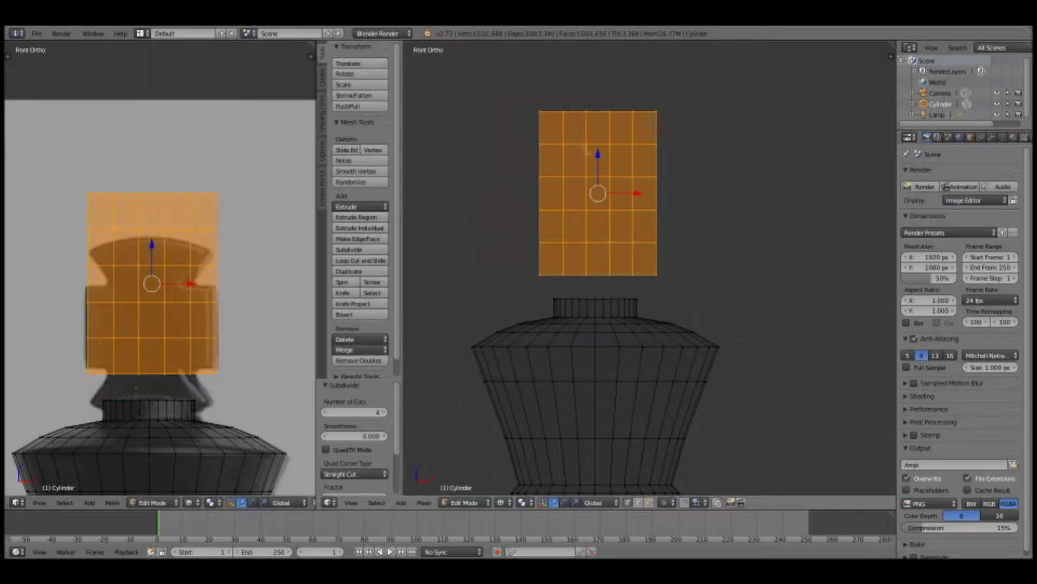
scroll(543, 120, down, 4)
key(ctrl+i)
key(ctrl+i)
scroll(594, 216, up, 4)
key(g)
key(z)
key(Return)
key(a)
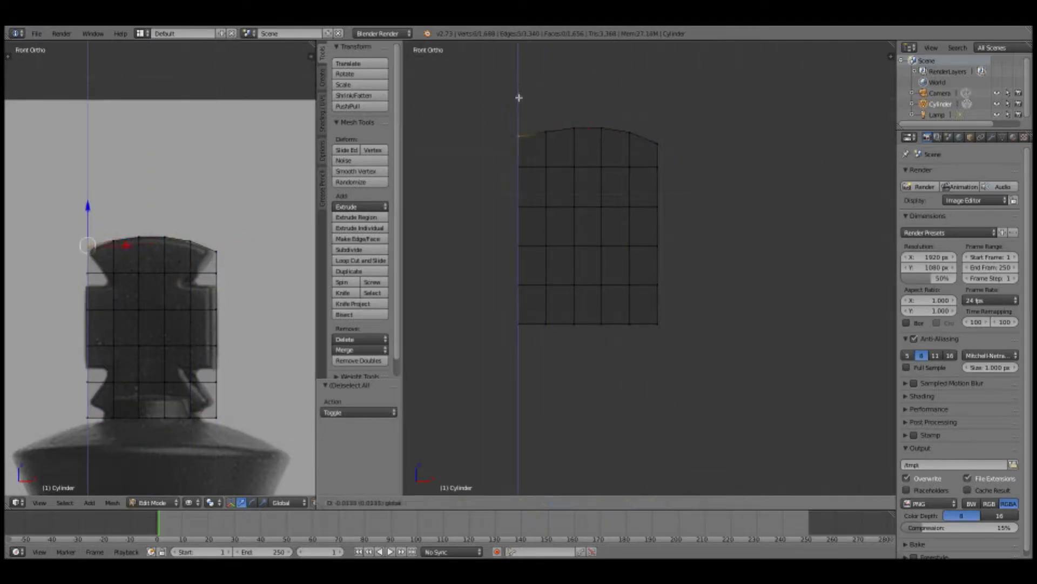
- Shape the grid to the head outline, adding an edge loop near the top
right_drag(518, 179, 535, 178)
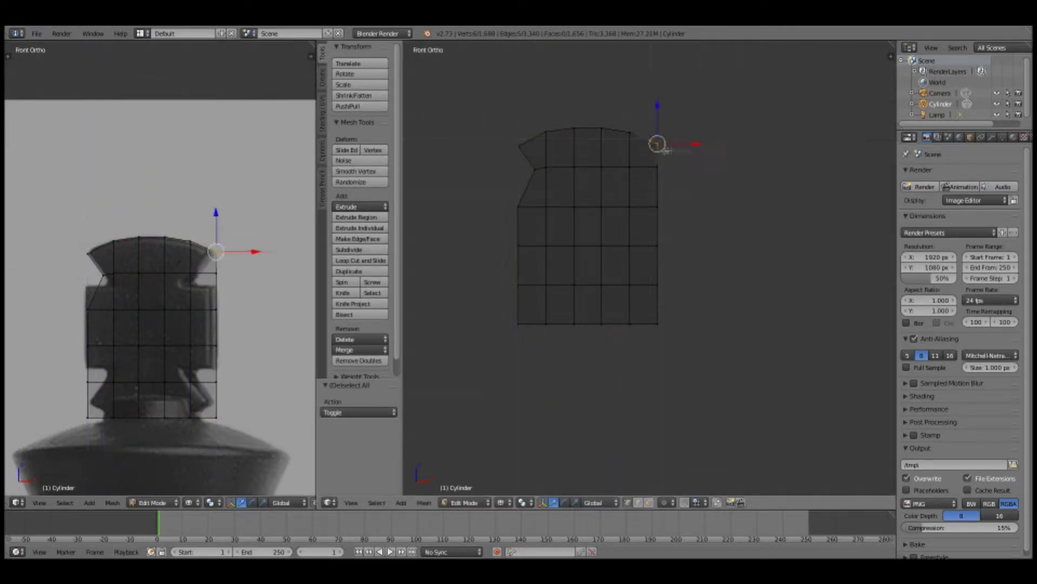
click(685, 169)
key(ctrl+r)
right_click(529, 157)
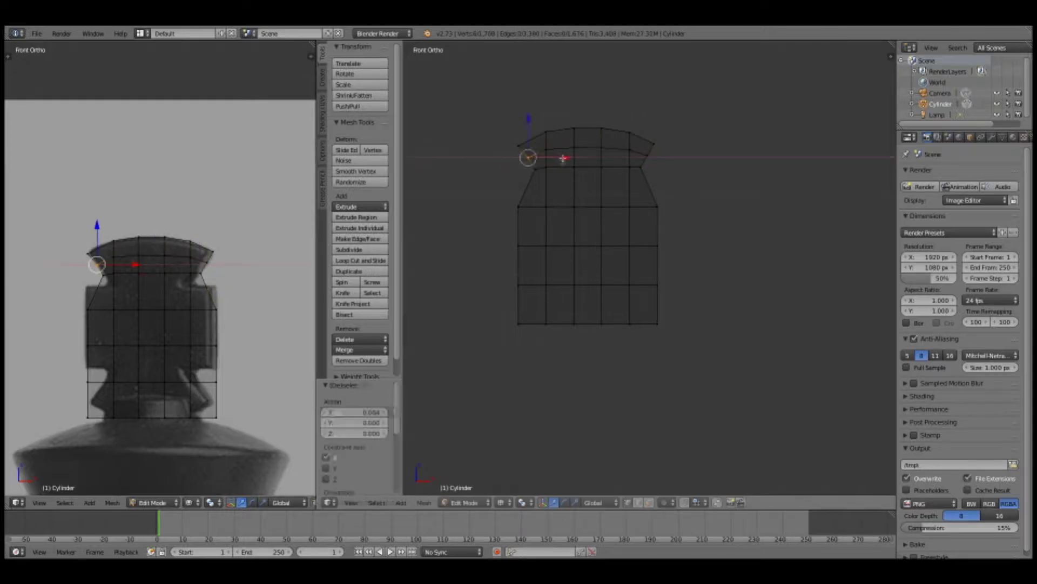
key(g)
key(z)
click(517, 181)
right_click(518, 284)
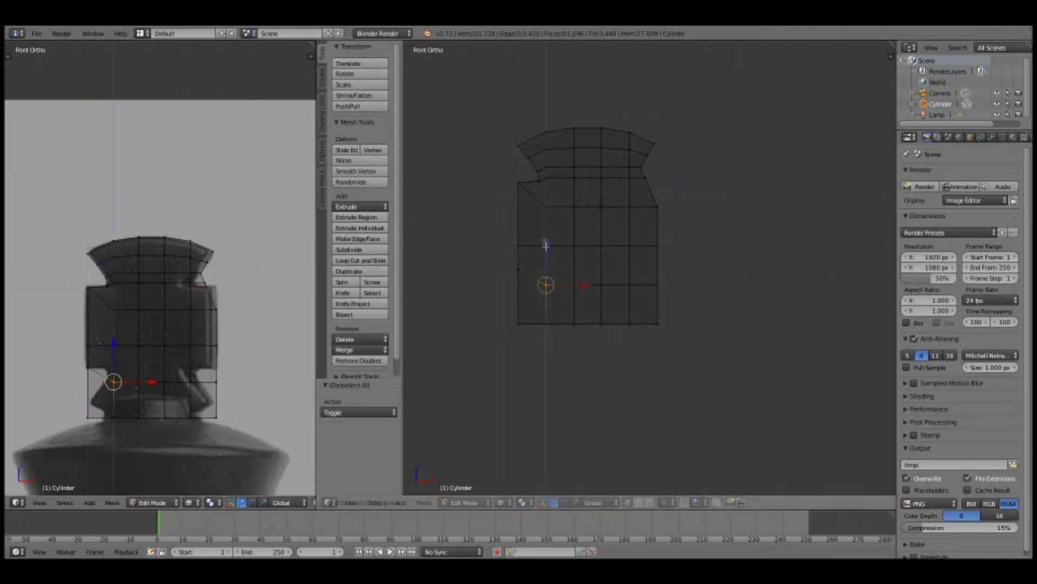
key(a)
- Cut a vertical centre edge loop and delete the head's right half
key(ctrl+r)
click(655, 194)
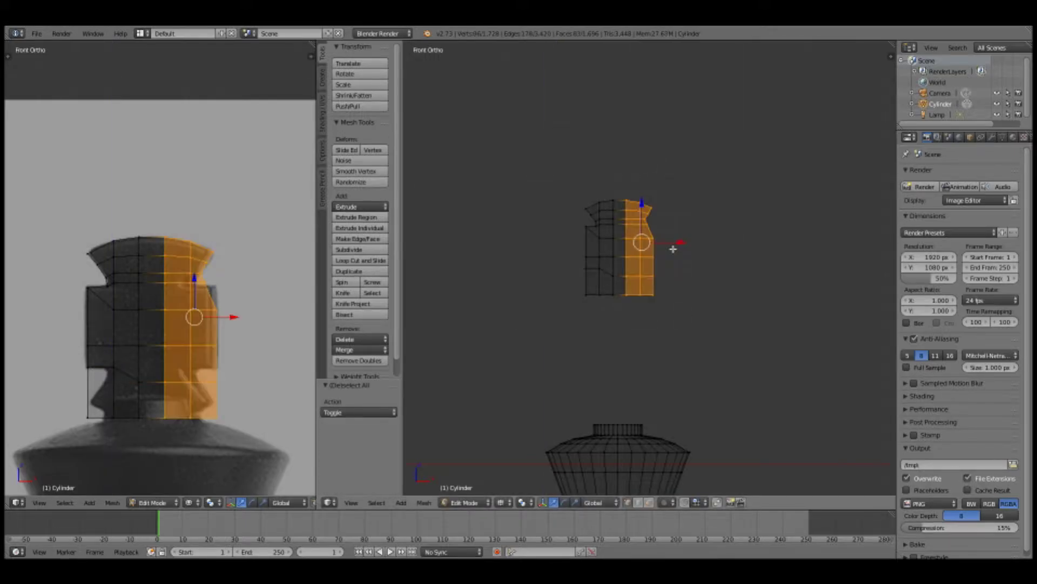
click(584, 212)
key(b)
drag(592, 116, 697, 335)
key(x)
click(697, 267)
click(961, 174)
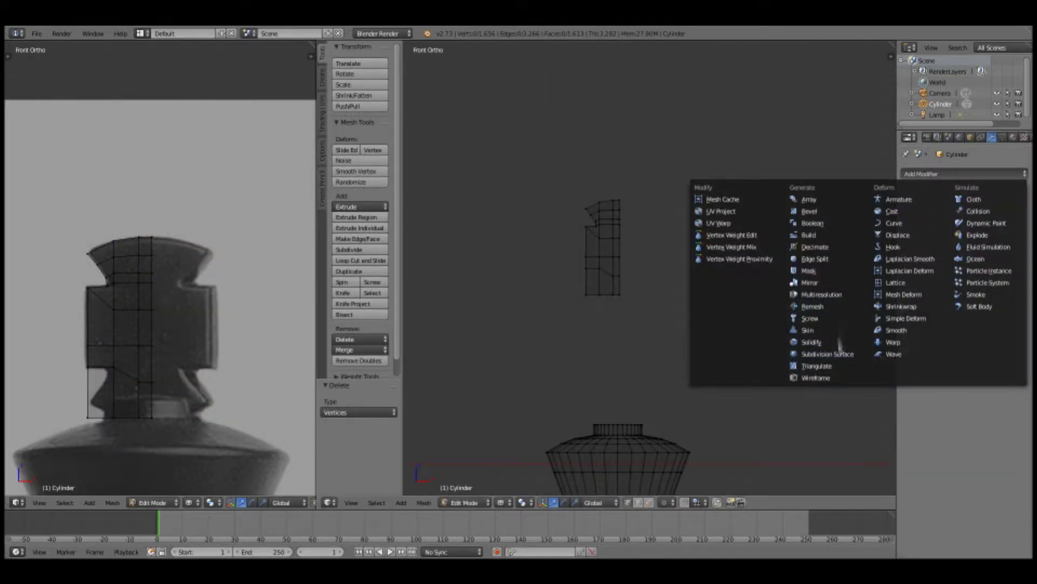
- Add a Mirror modifier to the half head mesh
click(809, 282)
key(a)
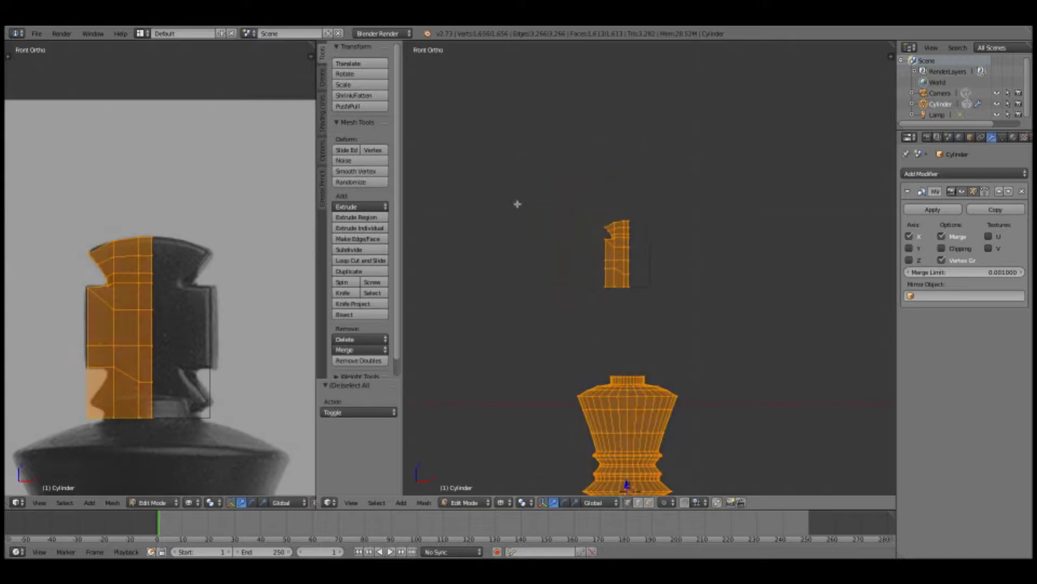
click(1020, 188)
click(961, 174)
click(809, 282)
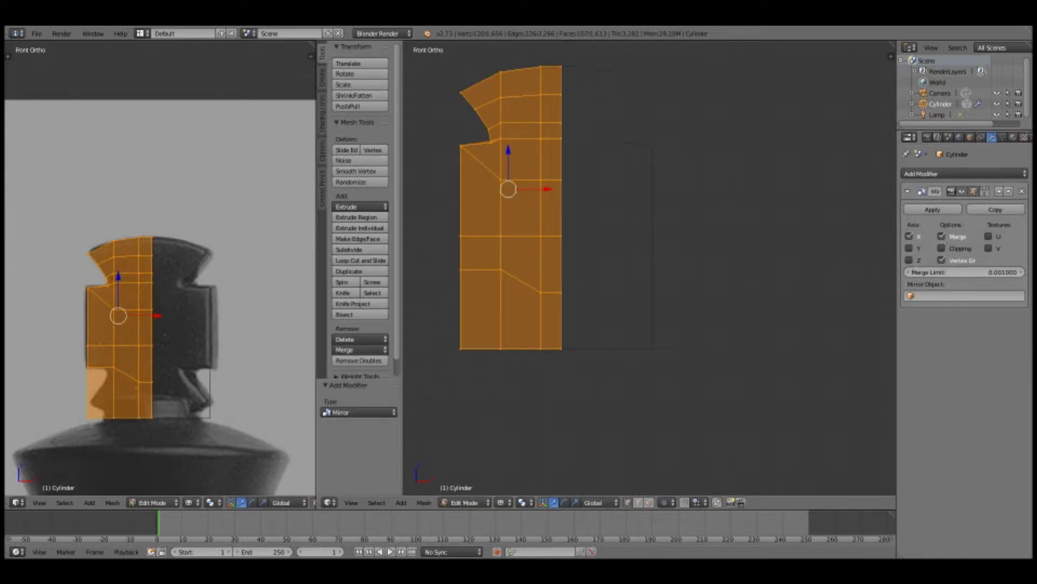
- Add a horizontal edge loop near the bottom of the head
key(a)
alt+right_click(562, 108)
key(g)
key(x)
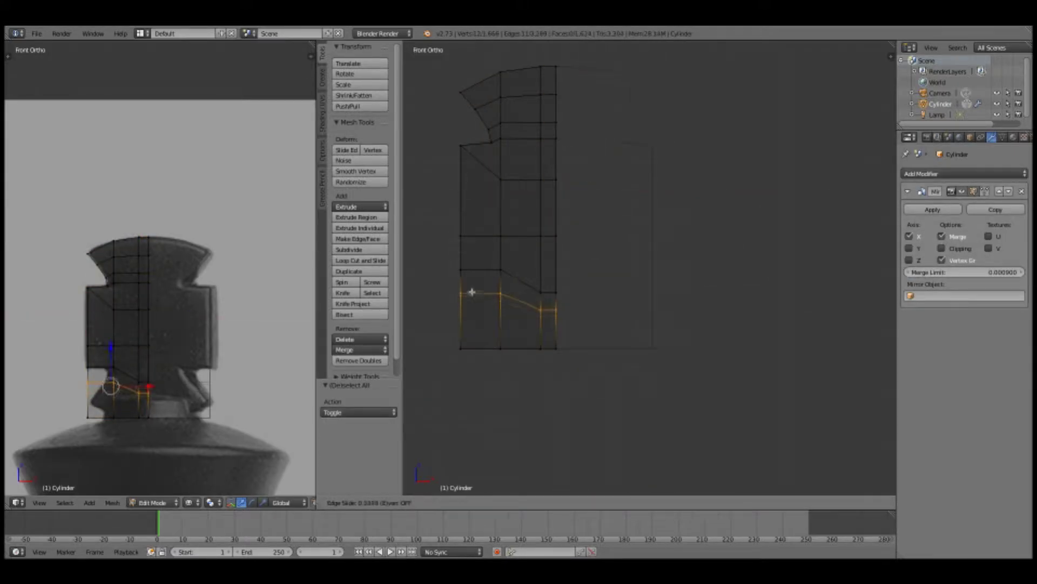
click(472, 296)
key(a)
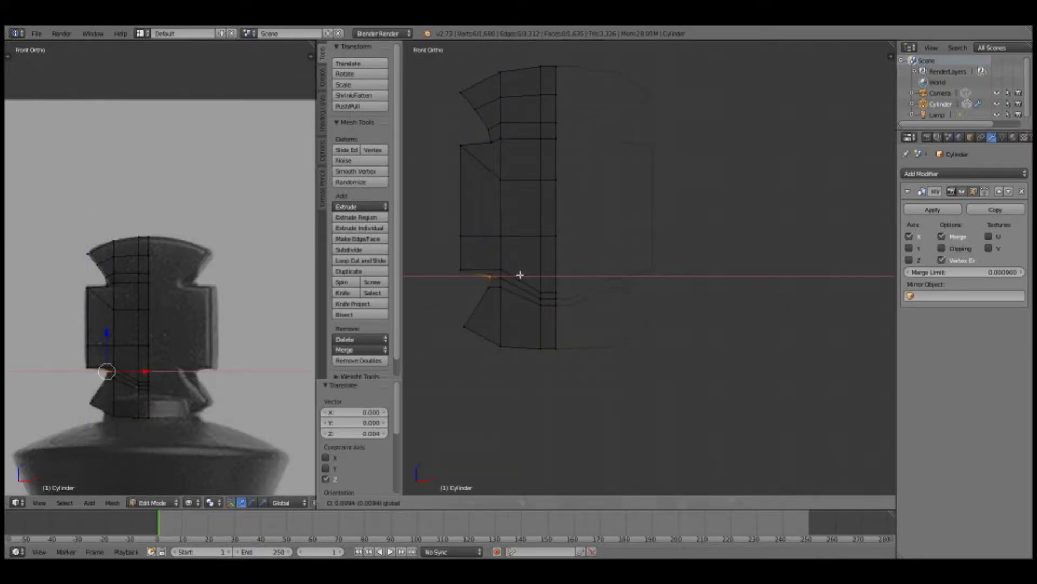
- Apply the Mirror modifier to make the head whole, then view the full piece
scroll(520, 275, down, 5)
click(933, 209)
key(Tab)
key(Tab)
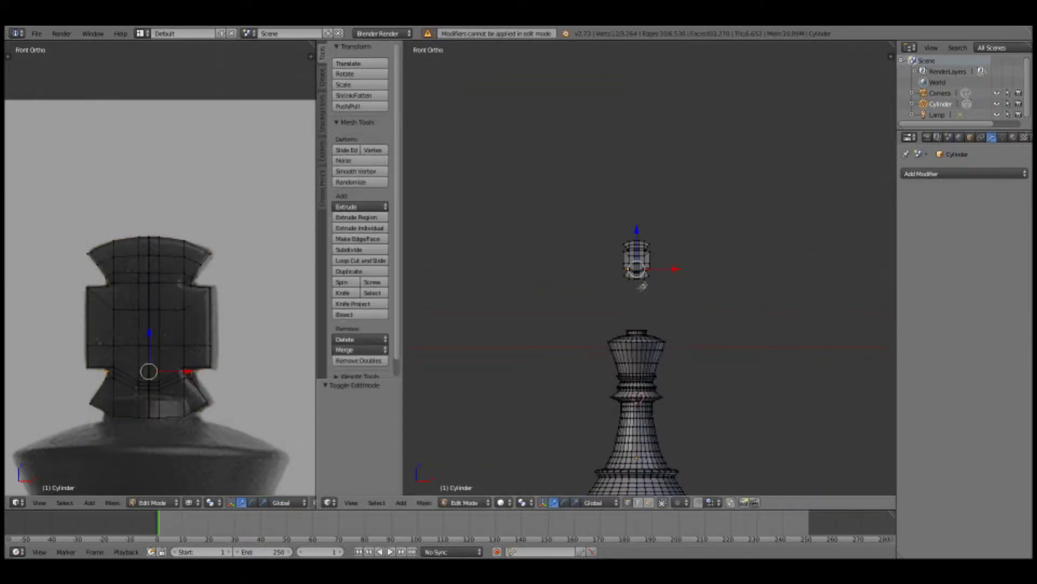
key(a)
key(Tab)
middle_drag(678, 301, 682, 343)
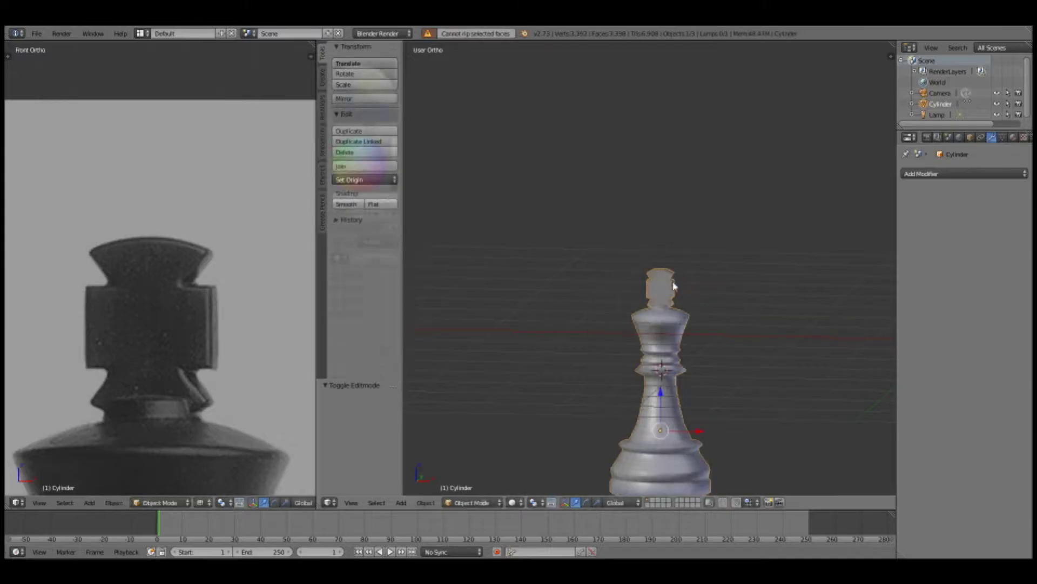
- Switch back to Object Mode
key(Tab)
key(Tab)
key(Tab)
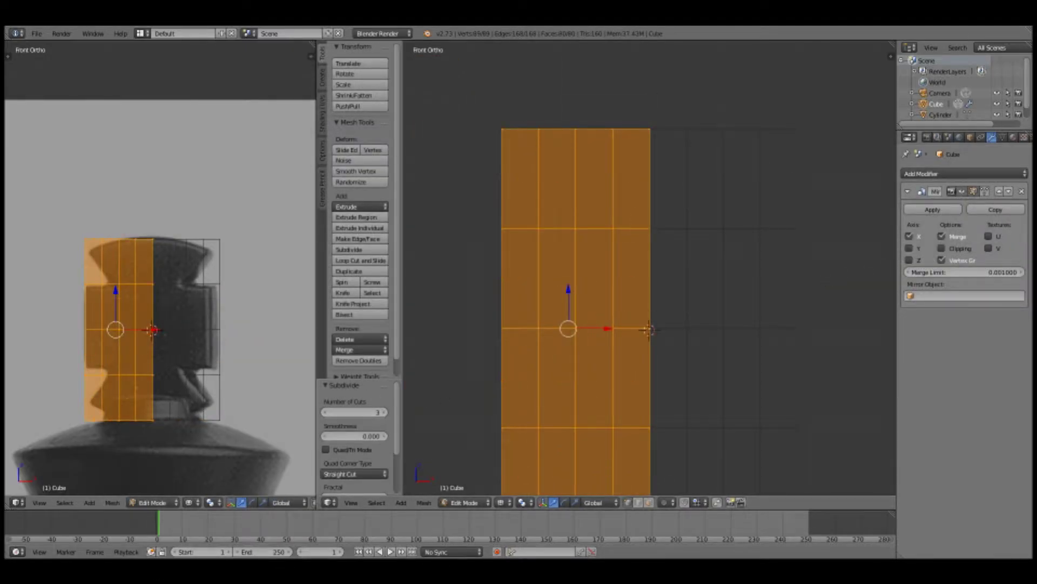
- Raise the top-left corner vertex, add an edge loop below the top, and shift its left end sideways
key(a)
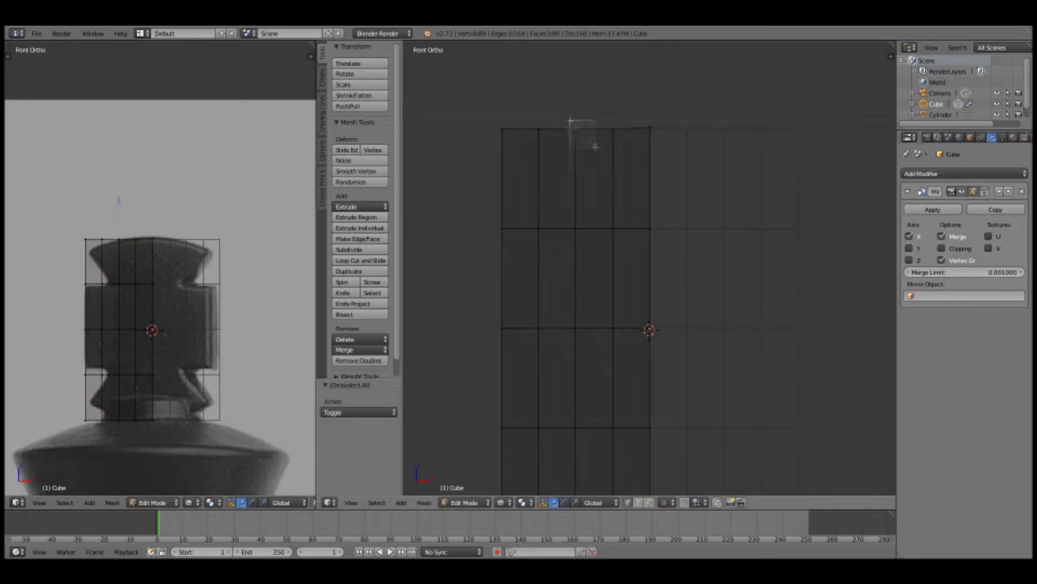
right_click(538, 130)
key(g)
key(z)
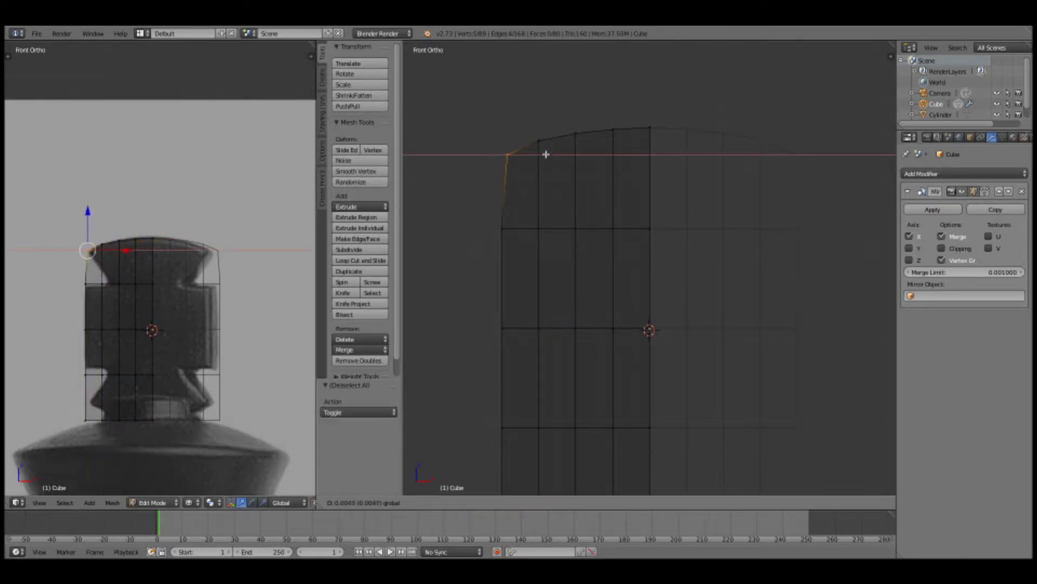
click(568, 197)
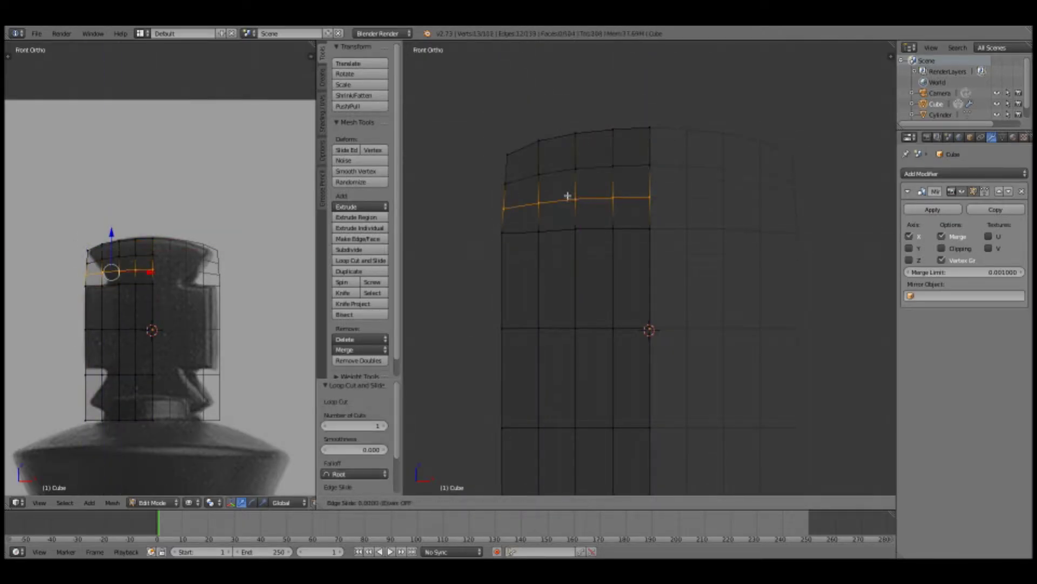
key(a)
right_click(538, 216)
key(g)
key(x)
click(581, 225)
- Slide the side-notch vertex along X into the notch corner
scroll(132, 277, up, 8)
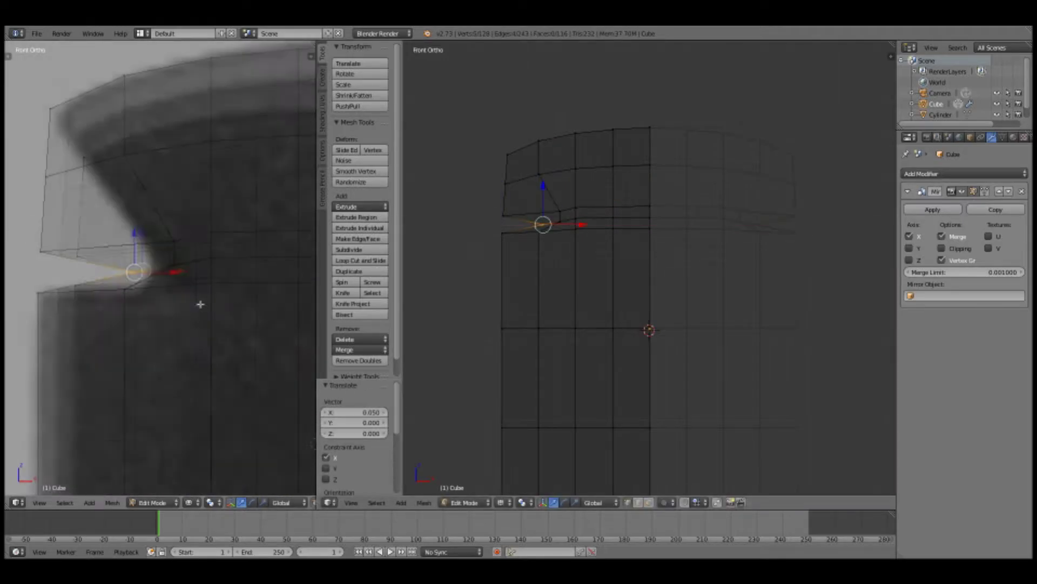
scroll(553, 222, up, 2)
right_click(498, 216)
middle_drag(497, 215, 552, 243)
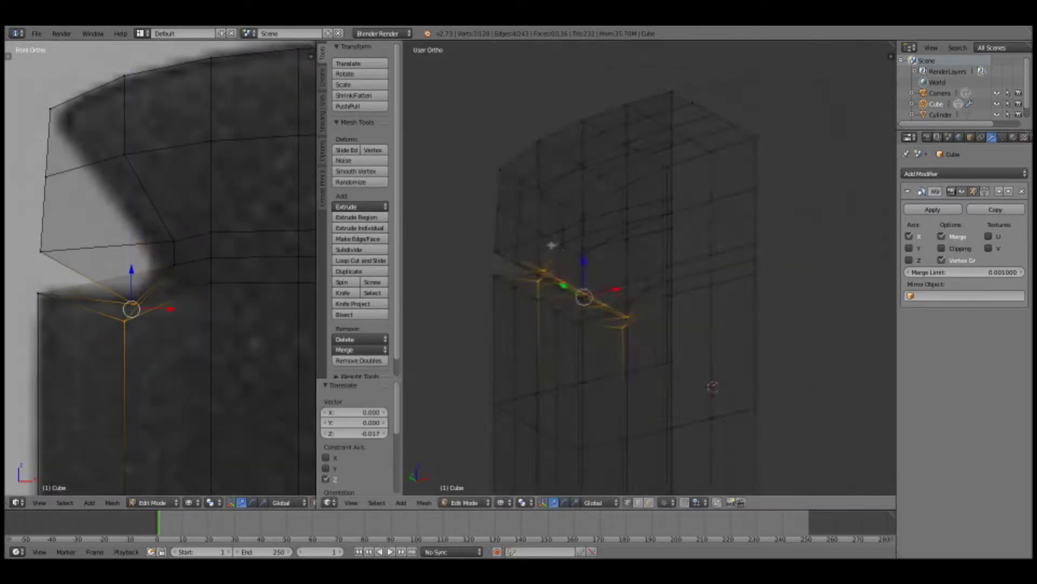
key(KP_1)
key(g)
key(x)
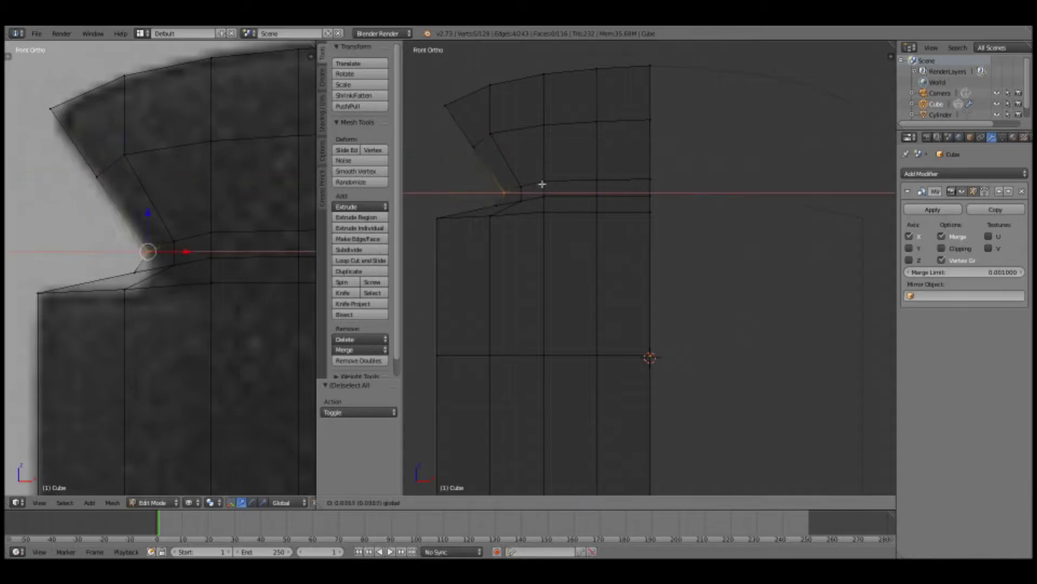
click(491, 215)
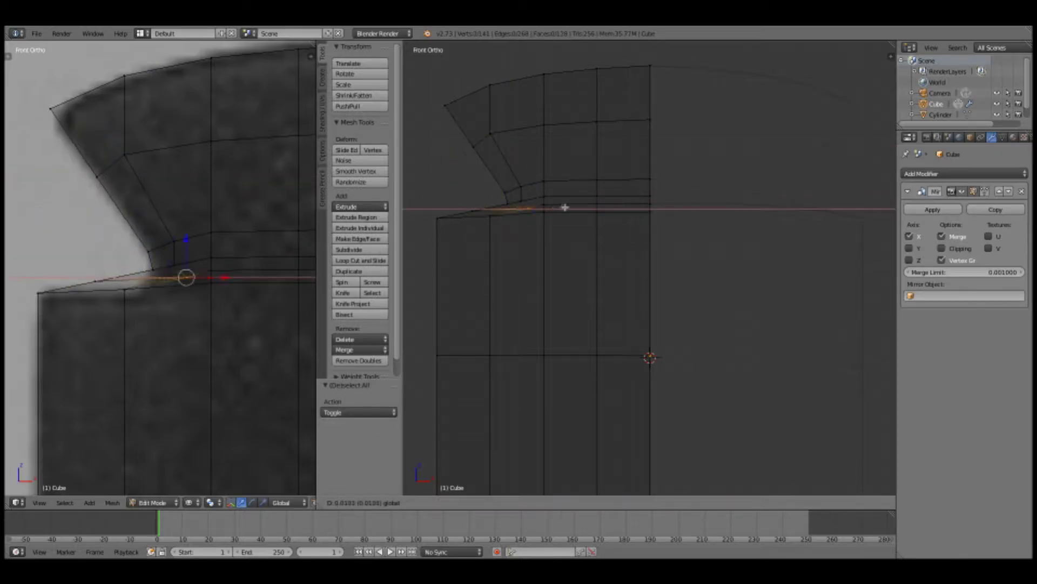
click(545, 211)
scroll(593, 343, down, 3)
scroll(600, 195, up, 3)
scroll(220, 267, down, 3)
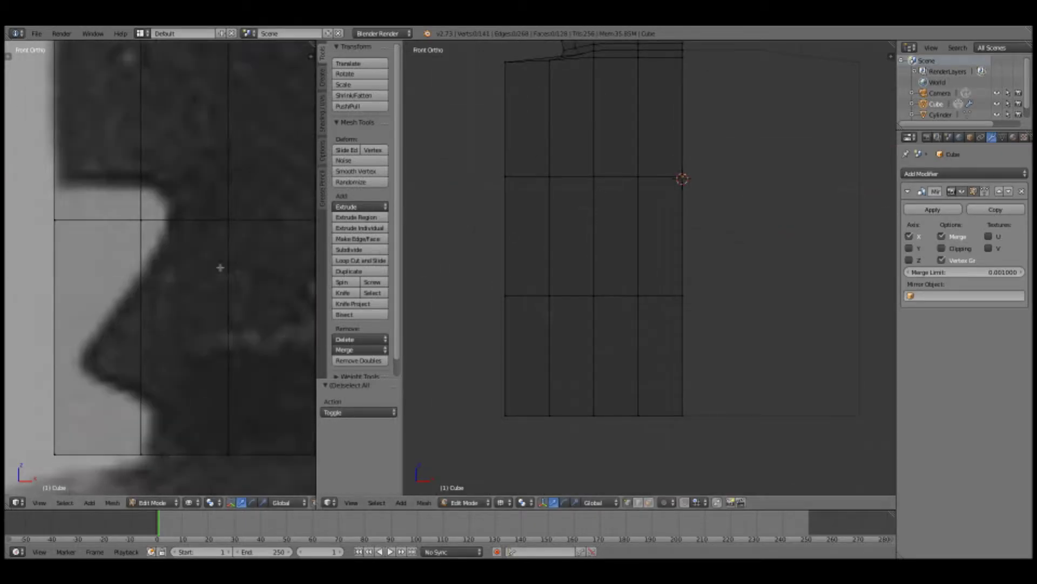
- Cut a new horizontal edge loop into the lower mesh, undoing an unwanted vertical loop
key(ctrl+r)
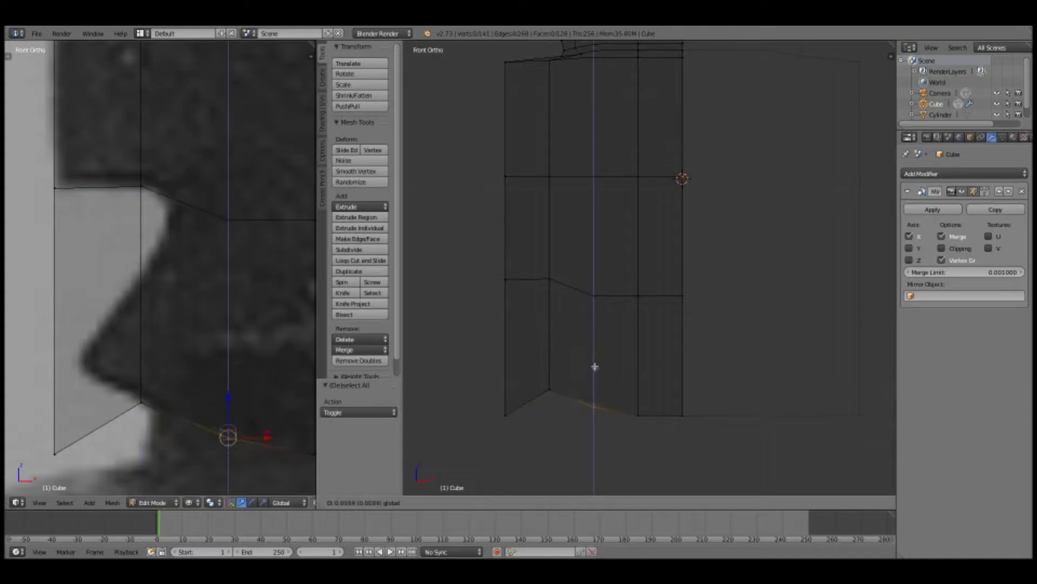
click(595, 364)
click(564, 346)
key(ctrl+r)
click(595, 310)
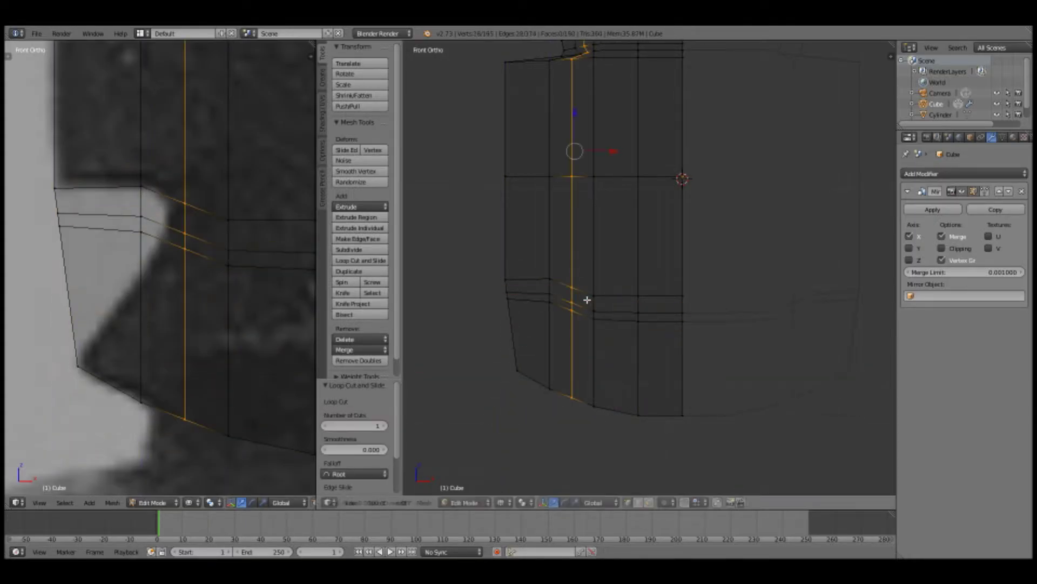
key(ctrl+z)
- Move the notch-outline and lower-flare vertices along X to shape the flared base
key(a)
right_click(228, 220)
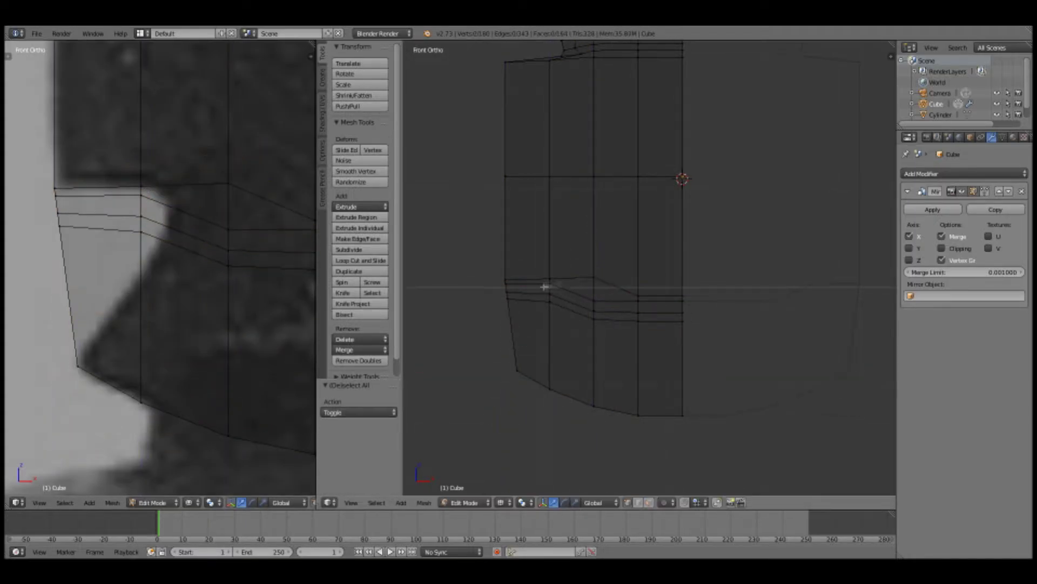
right_click(544, 287)
key(g)
key(x)
click(580, 286)
middle_drag(579, 287, 668, 332)
key(KP_1)
key(a)
right_click(475, 289)
key(g)
key(x)
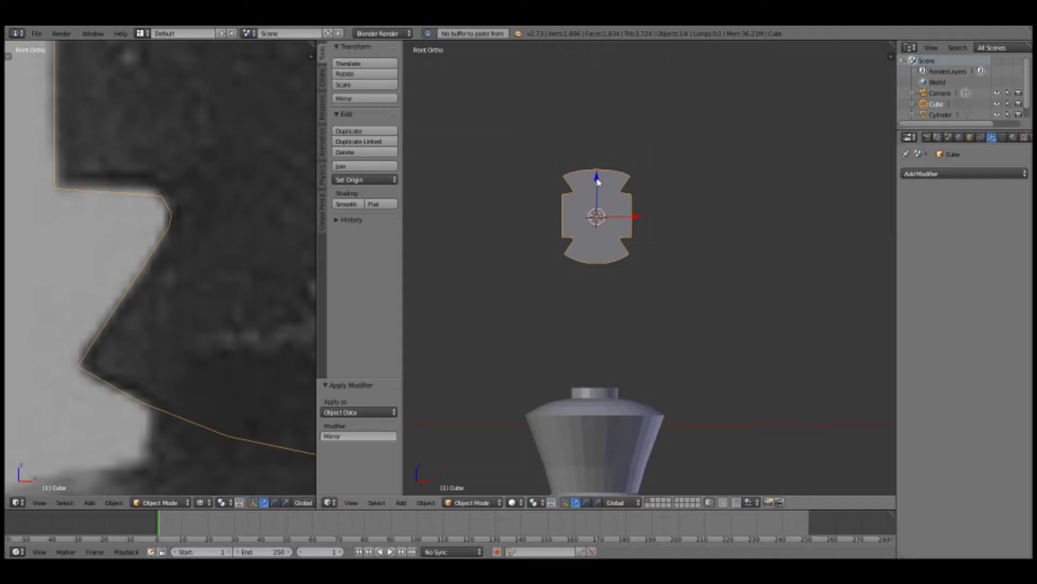
- Merge duplicate vertices across the whole mesh, then select the Cylinder object
key(Tab)
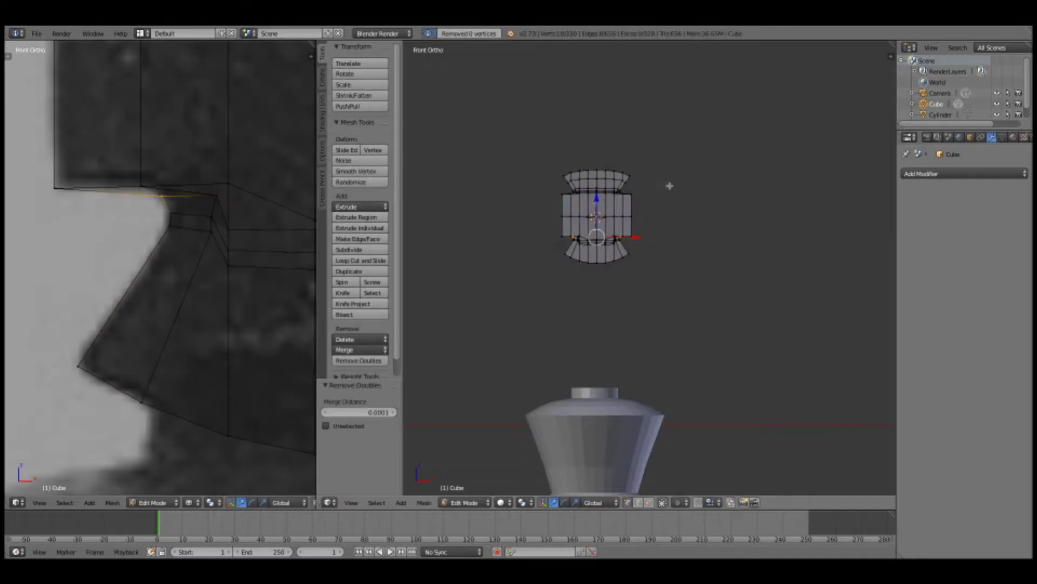
key(g)
key(z)
click(604, 324)
key(Tab)
key(z)
right_click(604, 323)
- Move the cube down along the vertical axis and select the Cylinder object
key(z)
key(g)
key(z)
click(632, 354)
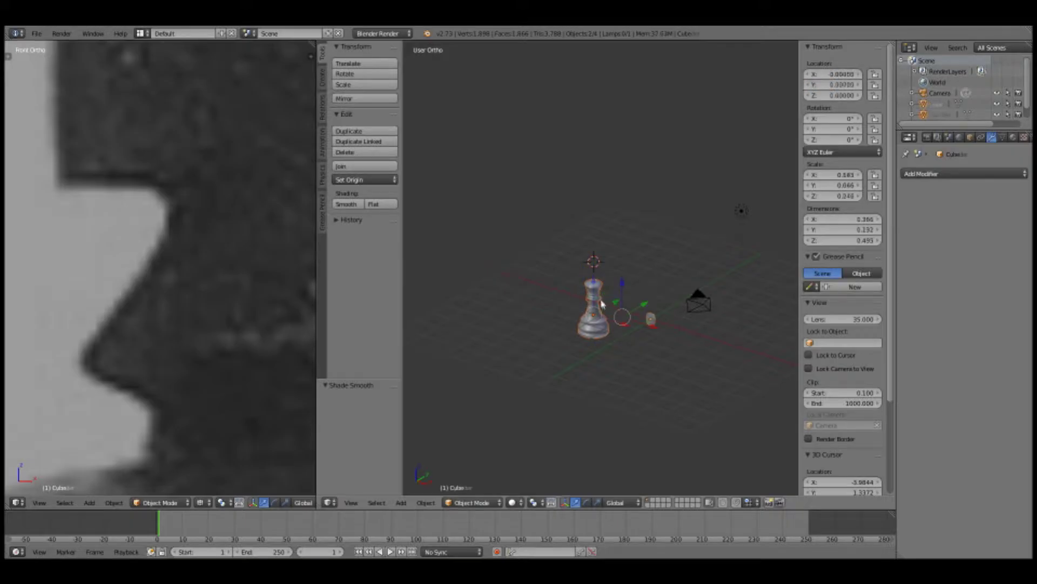
right_click(602, 304)
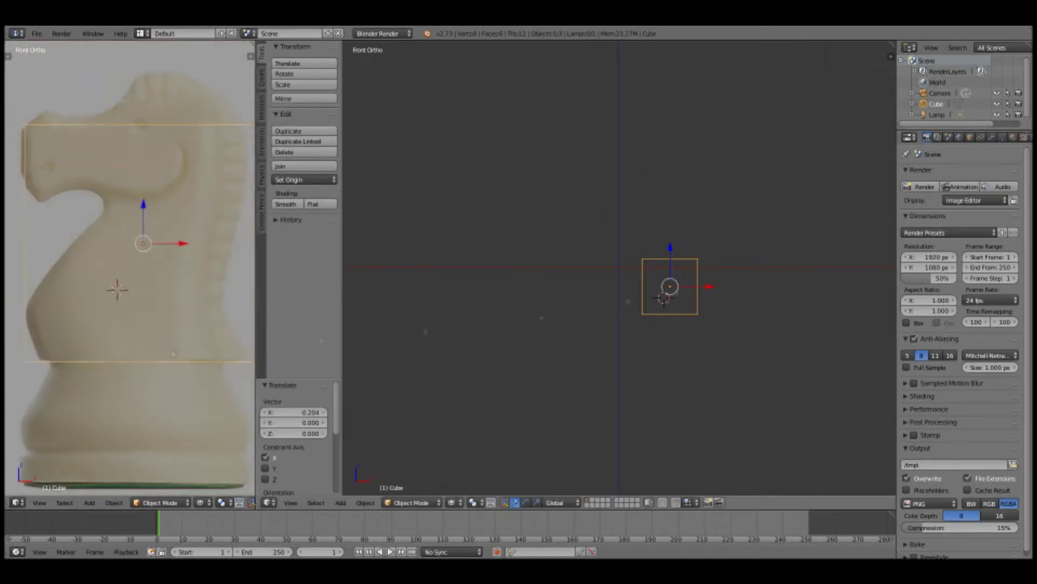
- Stretch the cube along Z to the knight's full height
key(s)
key(z)
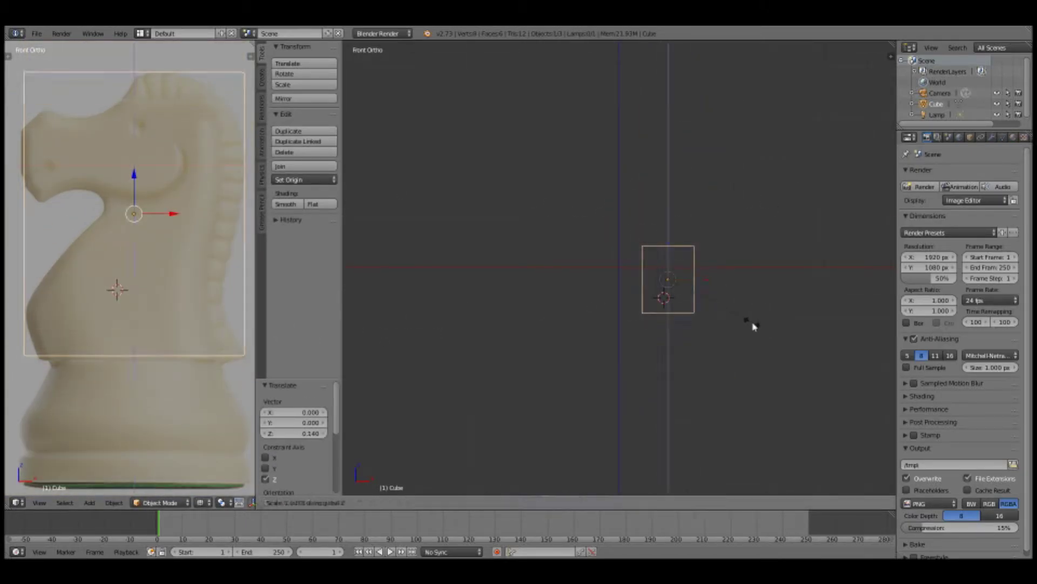
key(s)
key(z)
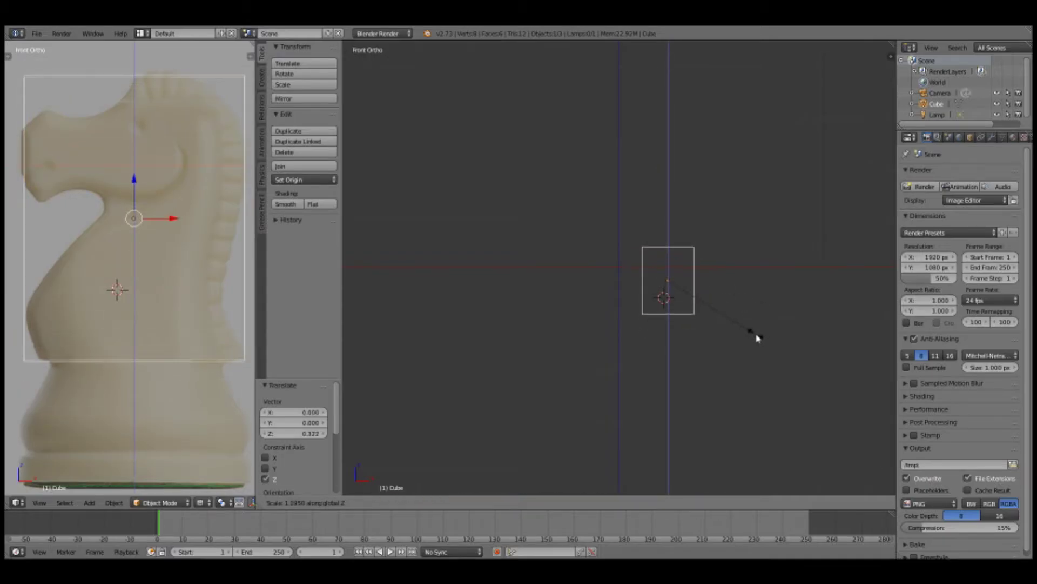
click(670, 246)
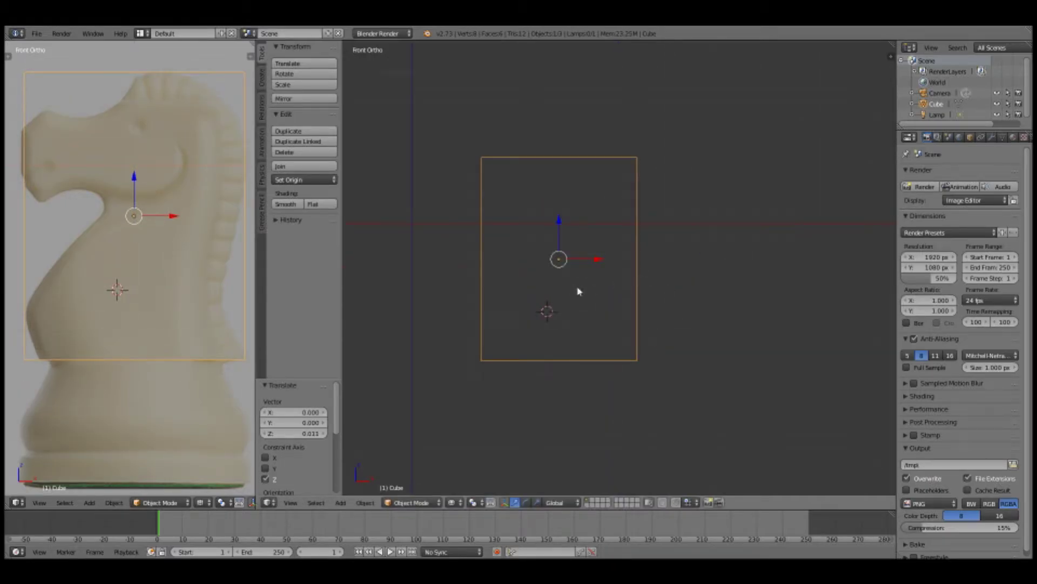
- In Edit Mode, add horizontal loop cuts across the cube's lower part
key(Tab)
key(ctrl+r)
click(504, 314)
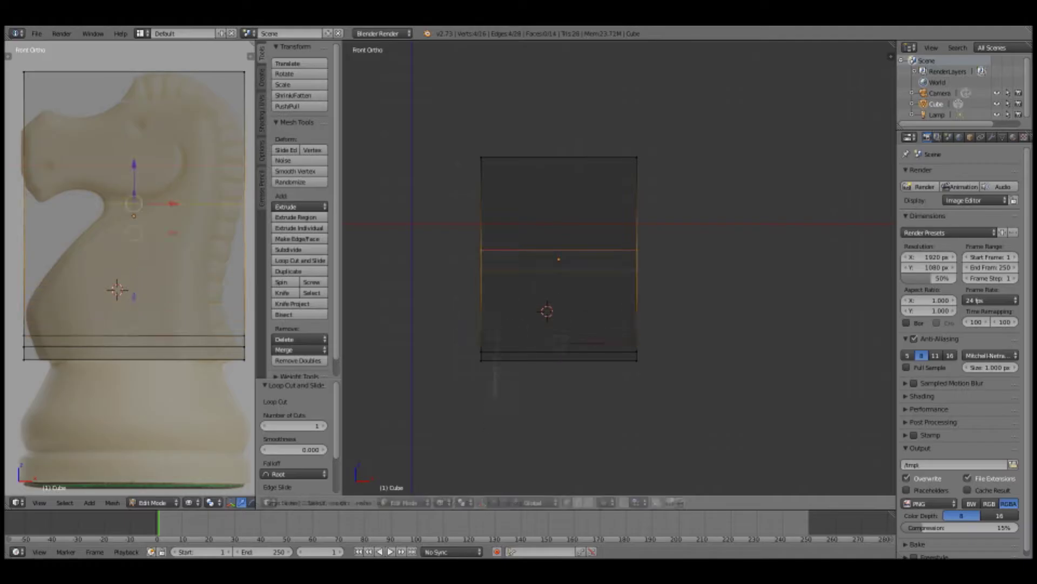
key(ctrl+r)
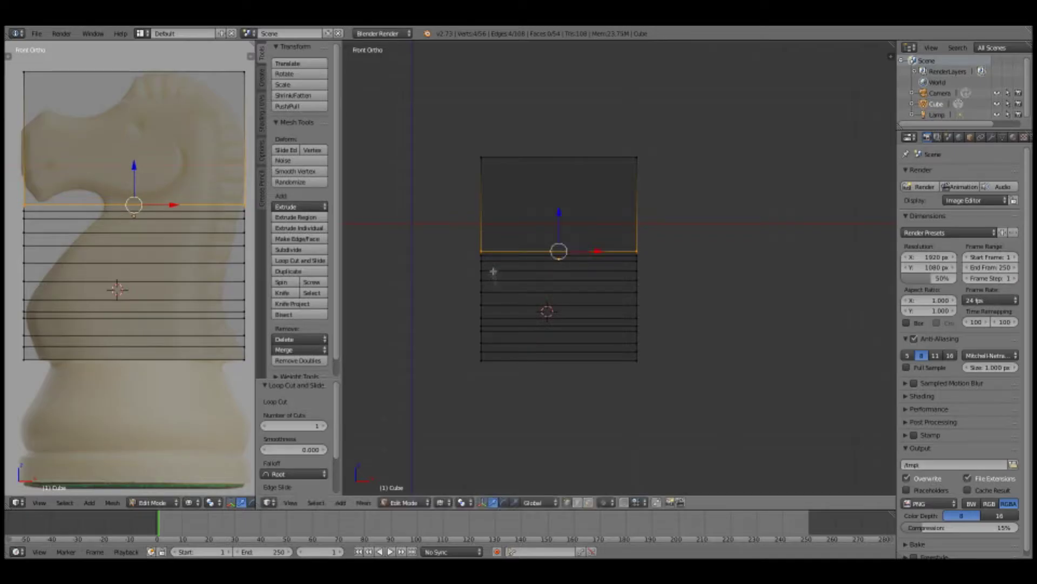
- Move a left-edge vertex onto the knight's front outline
scroll(493, 271, up, 5)
key(a)
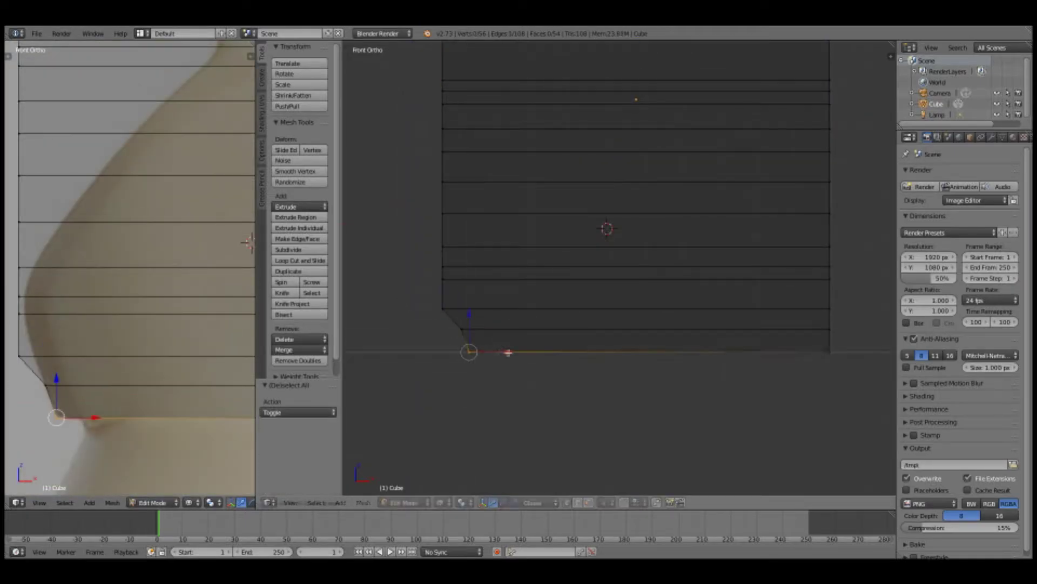
right_click(476, 253)
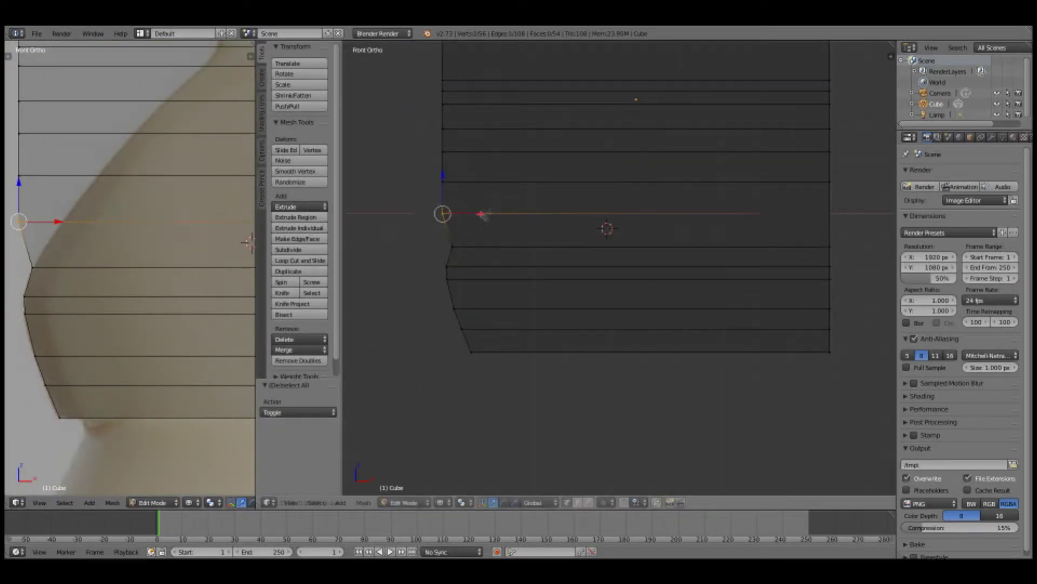
key(g)
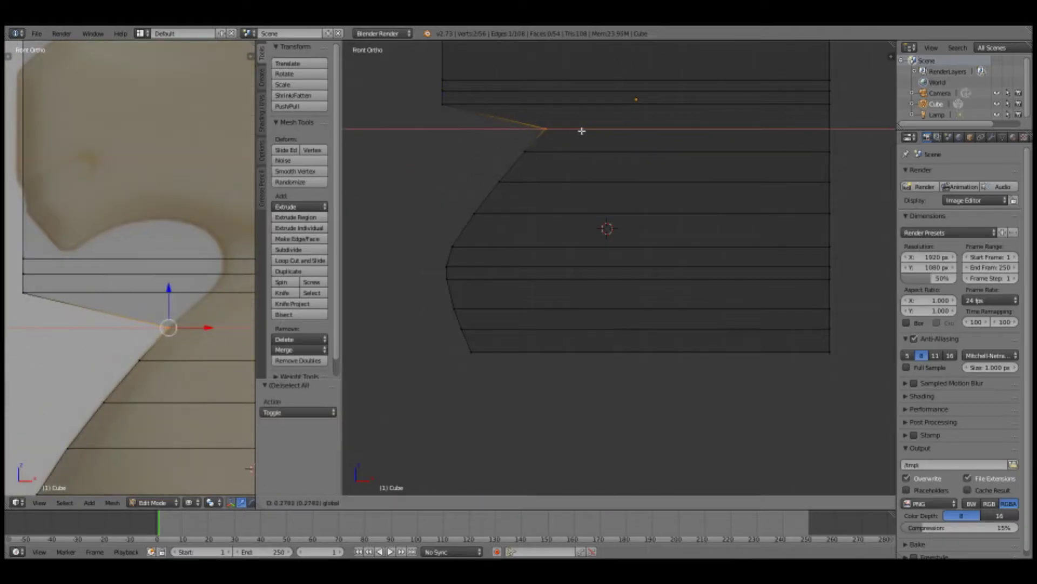
click(623, 104)
scroll(601, 197, down, 3)
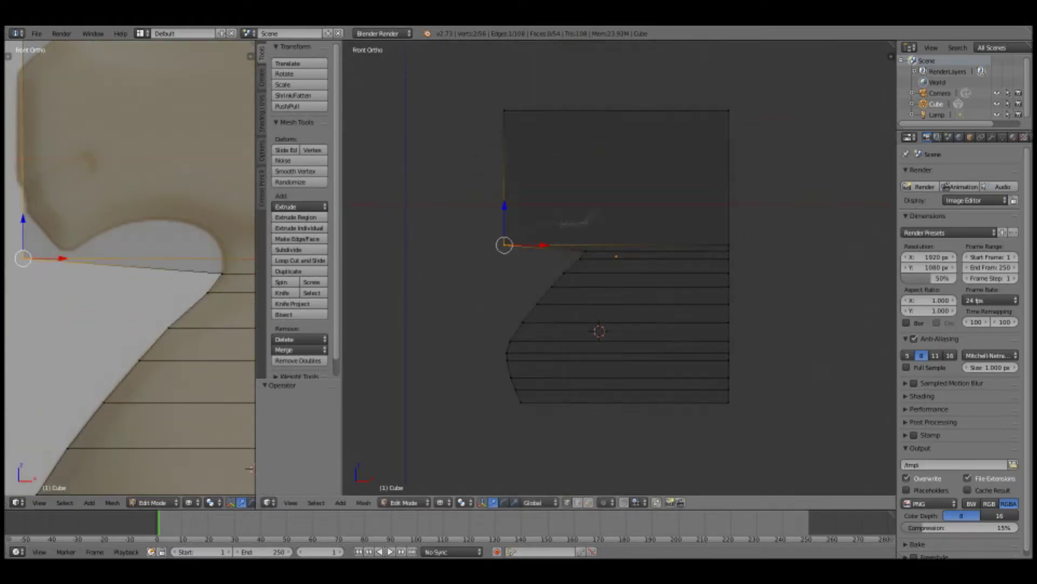
click(486, 278)
- Move a jaw vertex right and then vertically to follow the jaw curve
scroll(620, 268, up, 3)
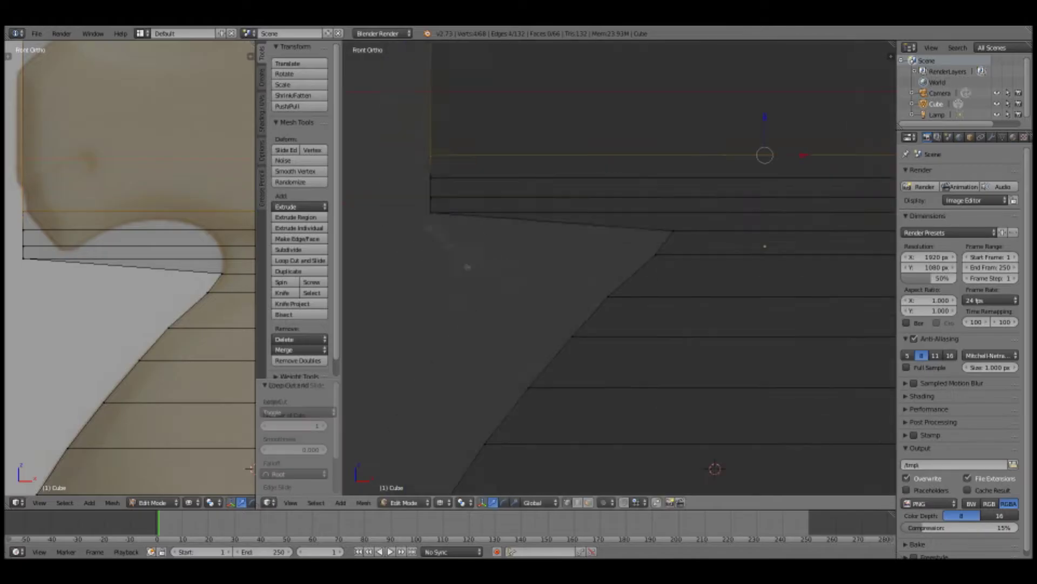
key(a)
right_click(621, 211)
key(g)
click(627, 197)
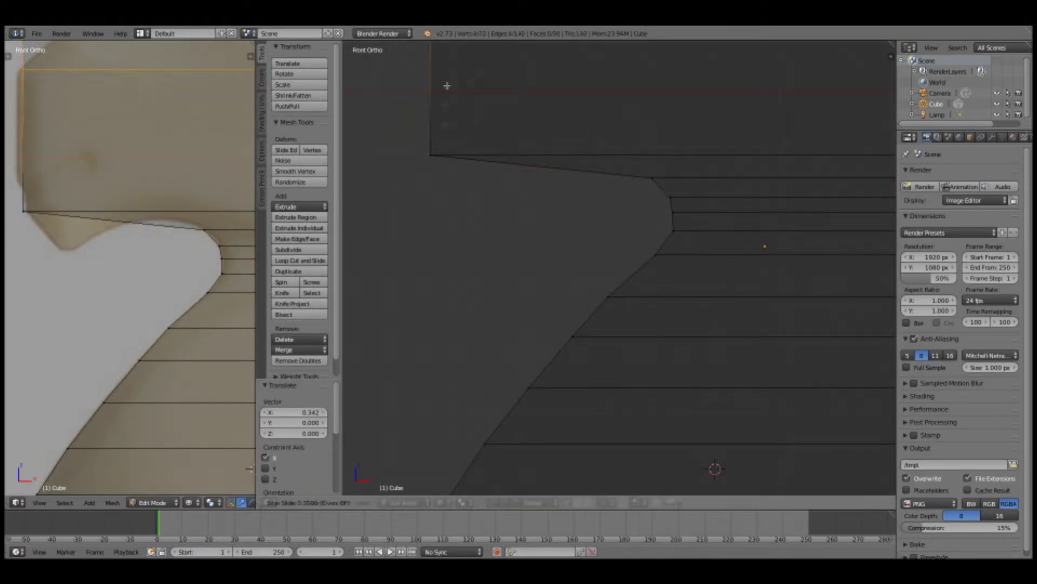
key(g)
key(z)
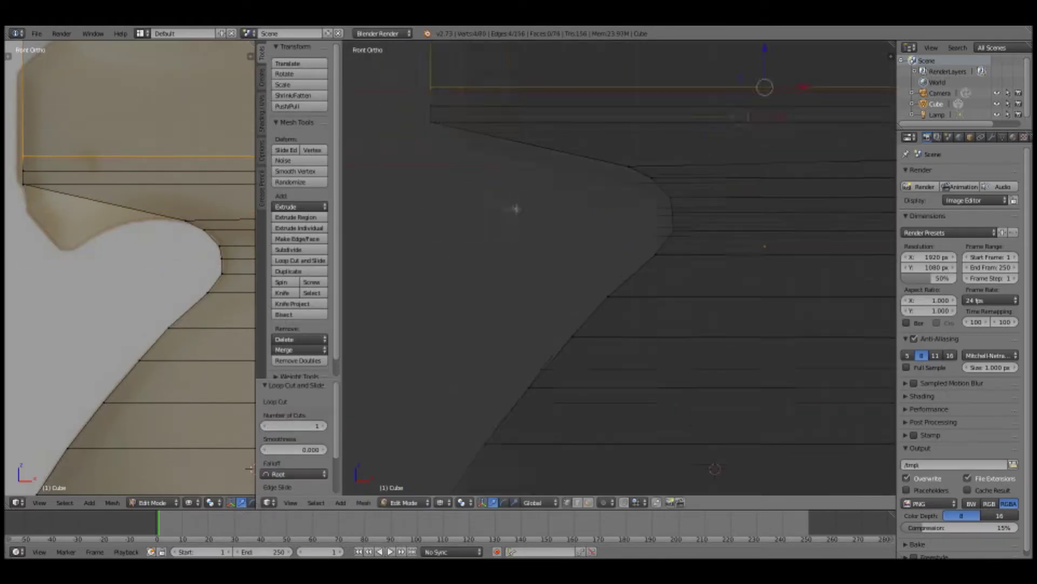
click(474, 177)
- Try a further sideways move of the jaw vertex, then undo it
key(g)
key(x)
click(614, 136)
key(g)
key(z)
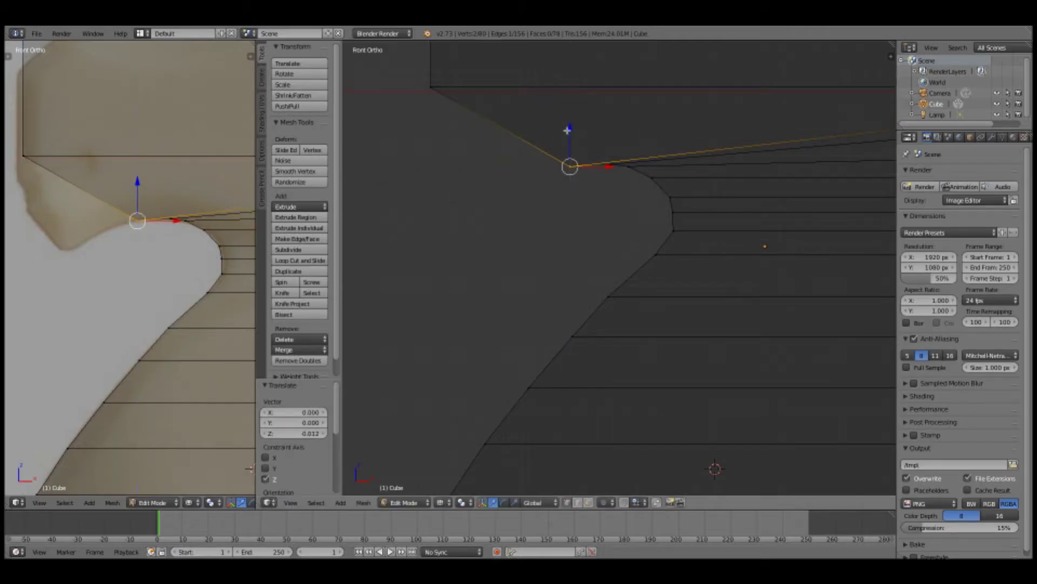
key(ctrl+z)
scroll(589, 157, down, 3)
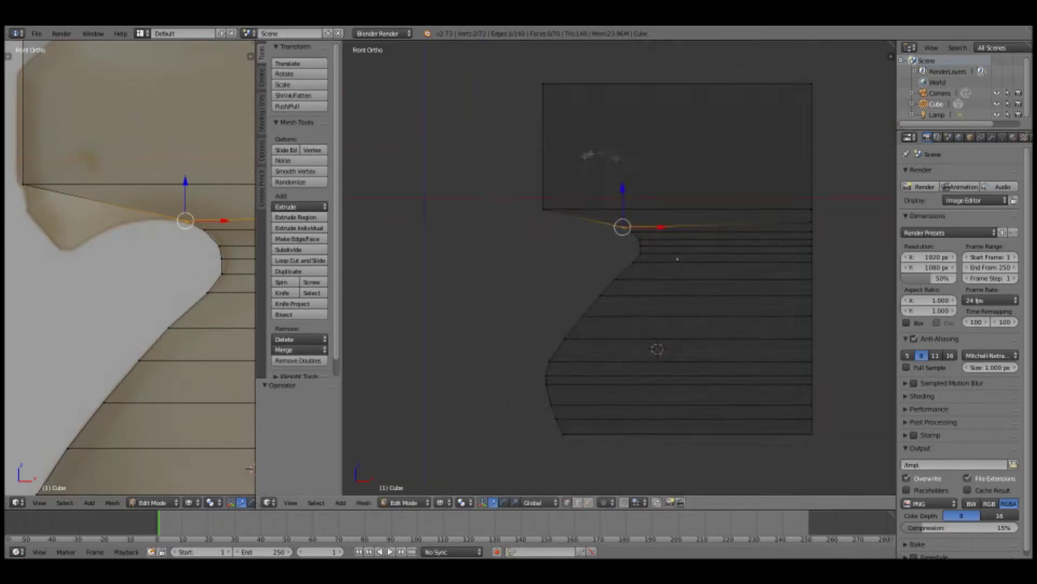
- Select the face to remove and switch to face selection
key(ctrl+r)
key(Escape)
scroll(434, 284, up, 3)
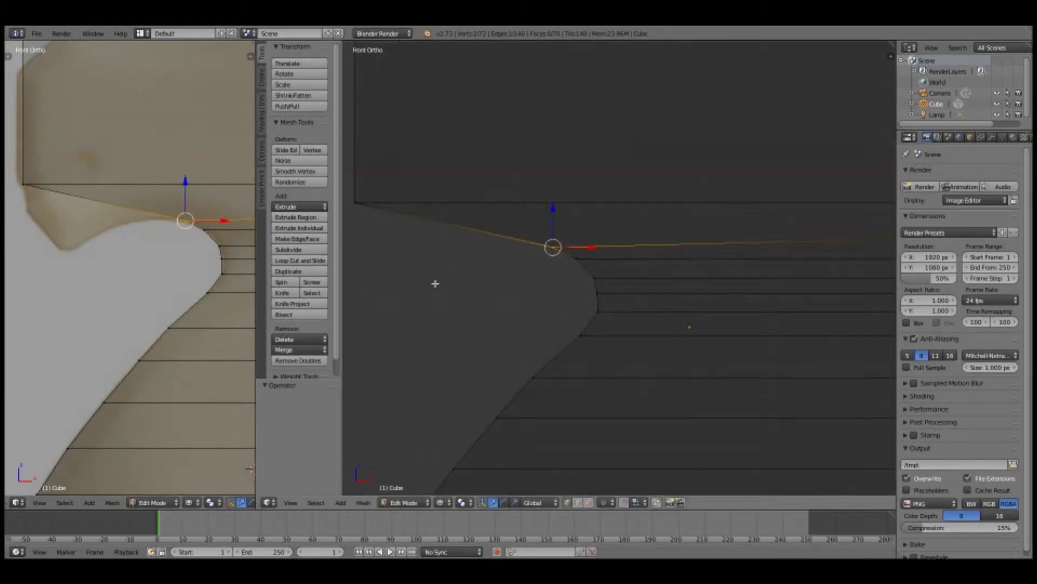
key(Tab)
key(Tab)
right_click(721, 229)
key(x)
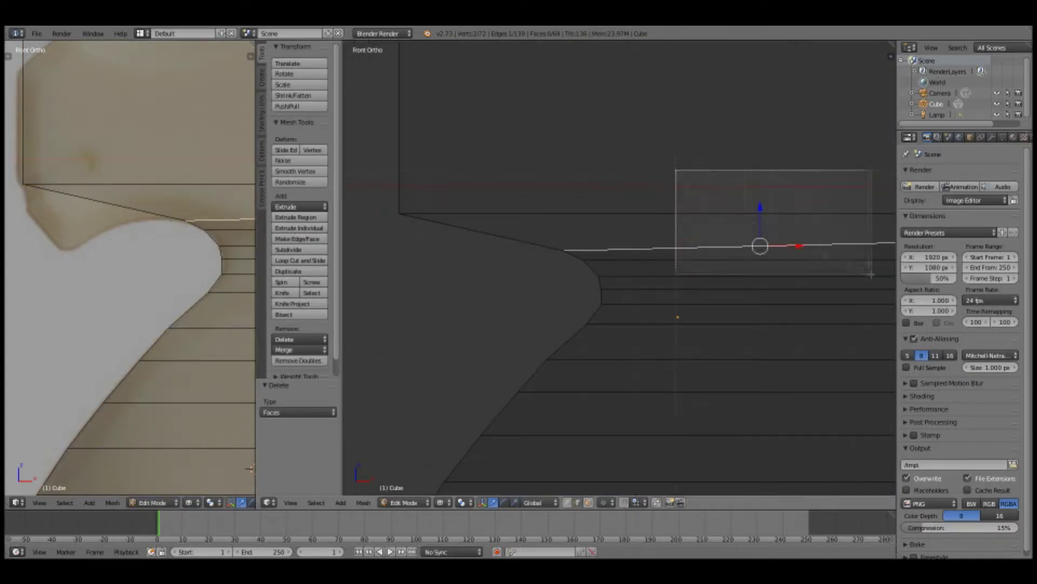
- From the side view, add a loop cut down the mesh's middle
middle_drag(635, 254, 723, 238)
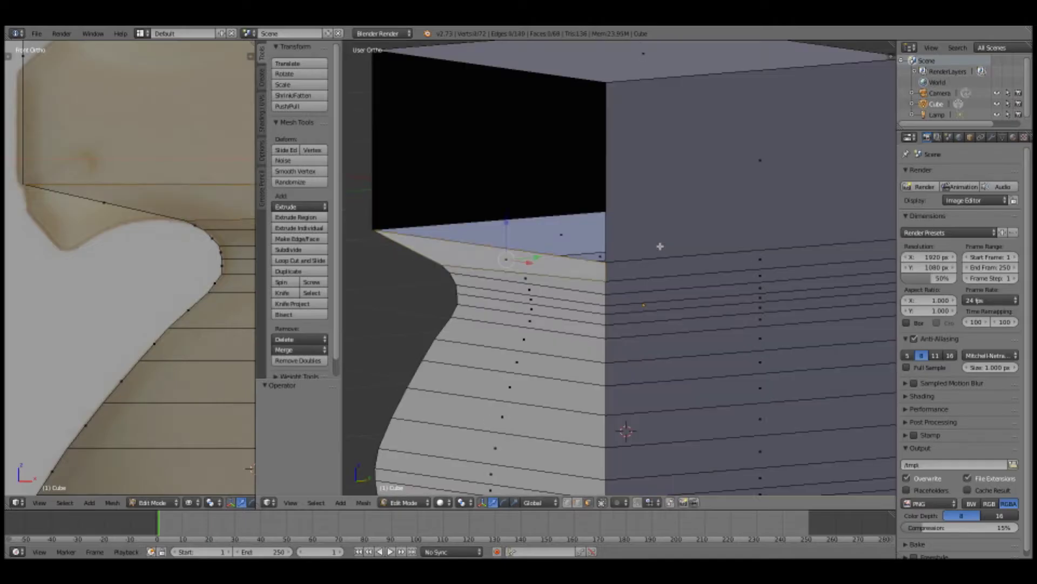
key(KP_3)
key(ctrl+r)
click(764, 212)
- Delete one half, add a Mirror modifier, and remove a face of the head
key(x)
click(965, 174)
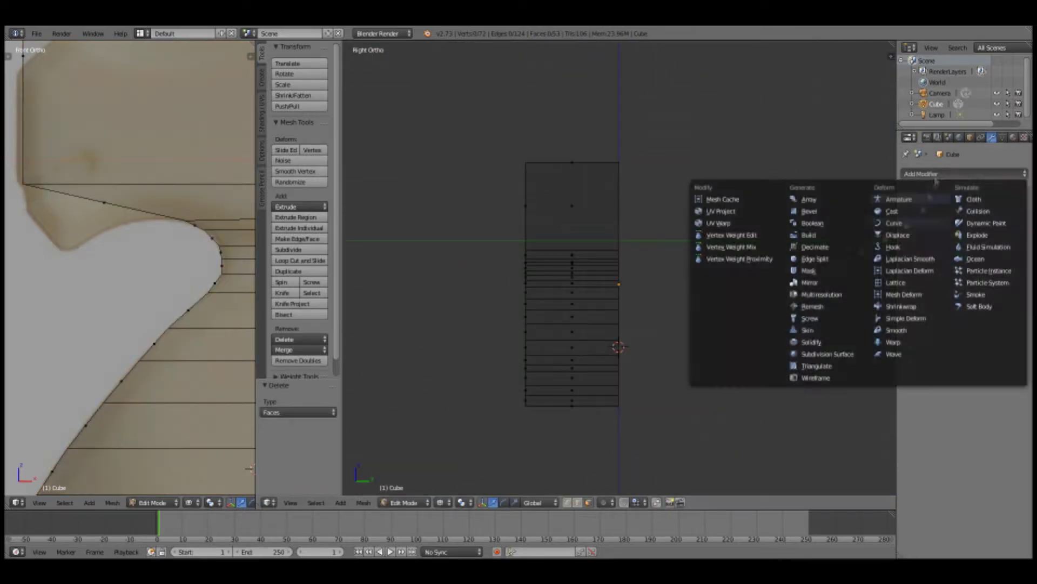
click(800, 292)
right_click(731, 220)
key(x)
click(731, 221)
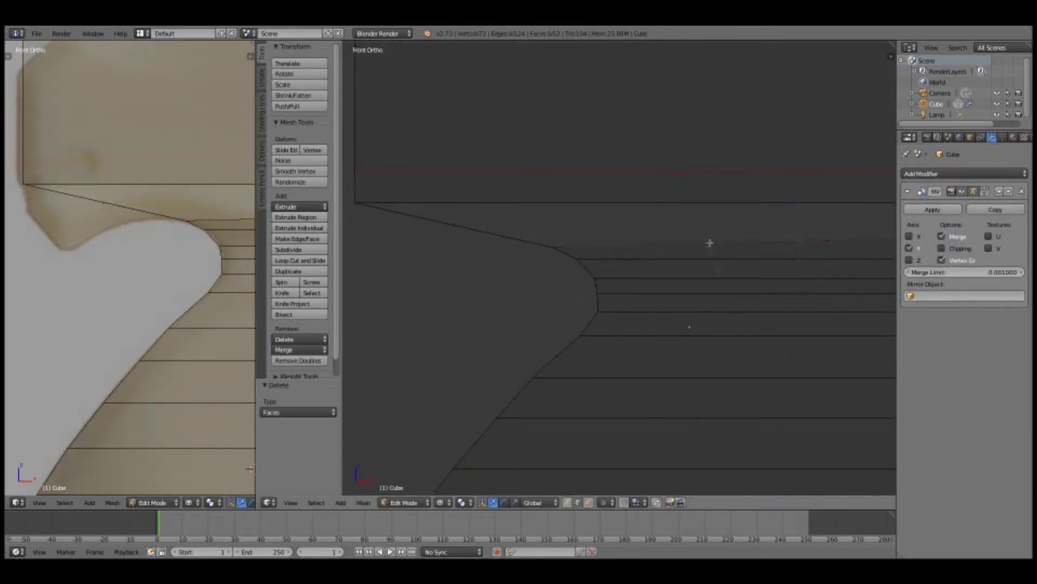
- Fill the hole under the head with a face and subdivide it
alt+right_click(708, 241)
scroll(518, 294, up, 1)
key(f)
key(ctrl+z)
shift+middle_drag(525, 282, 546, 248)
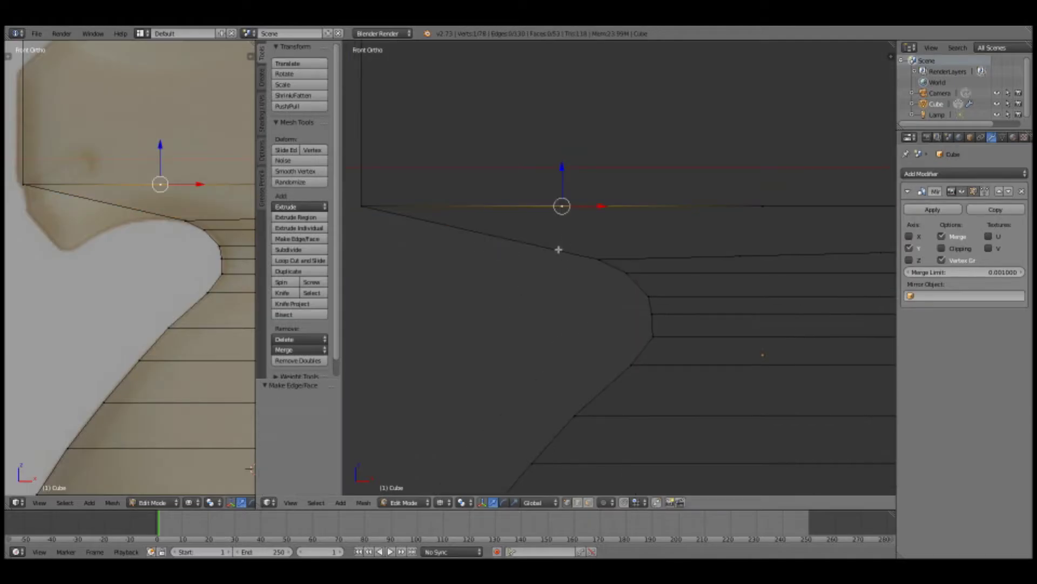
alt+right_click(508, 238)
key(f)
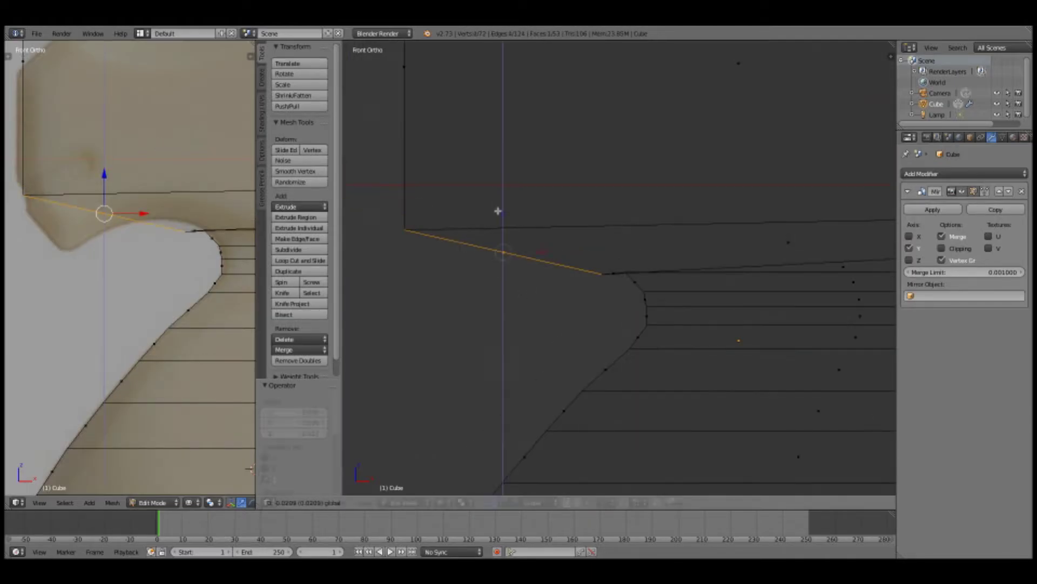
key(w)
click(500, 227)
middle_drag(500, 238, 516, 288)
key(KP_1)
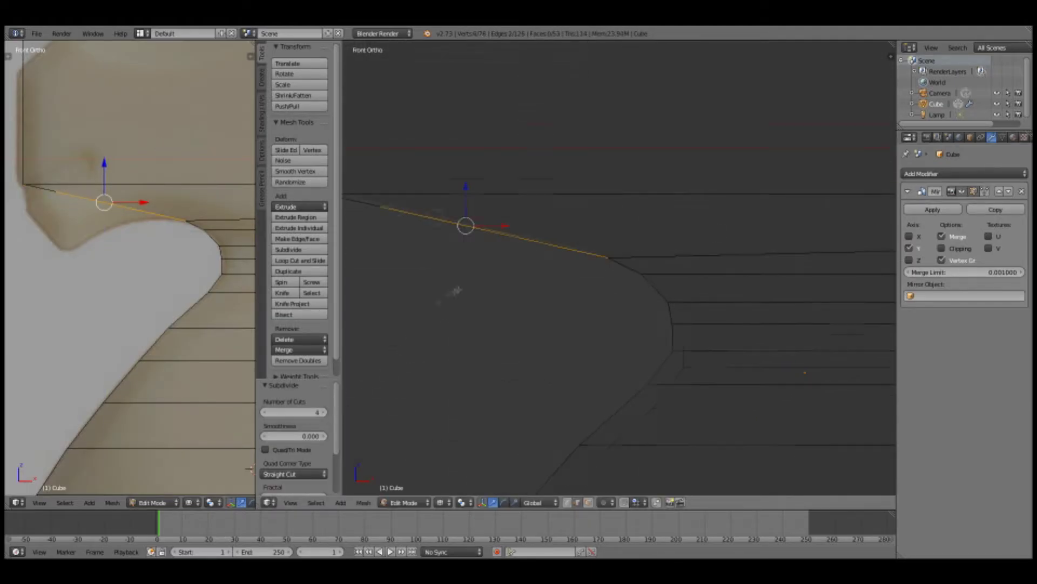
- Subdivide the top face area of the head
middle_drag(496, 310, 520, 269)
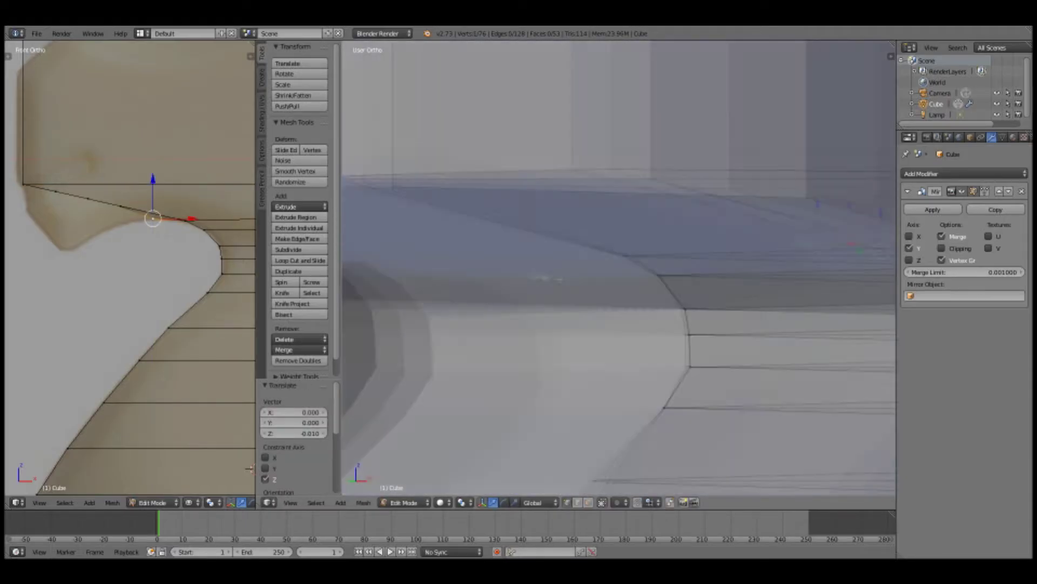
key(w)
click(448, 332)
key(KP_1)
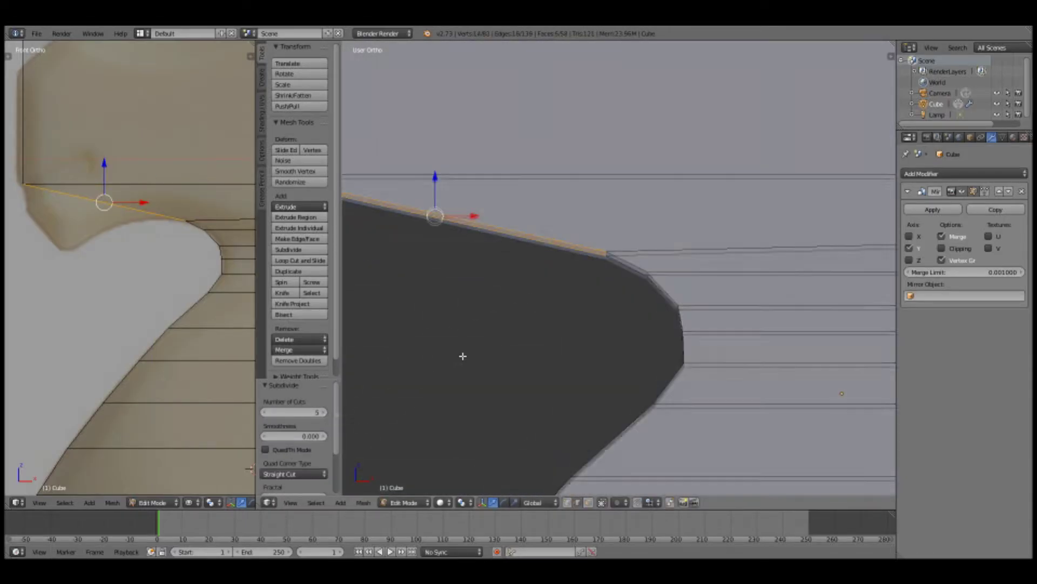
key(a)
- Move a vertex down-left to form a new jaw corner and select the diagonal edge
shift+middle_drag(485, 210, 446, 195)
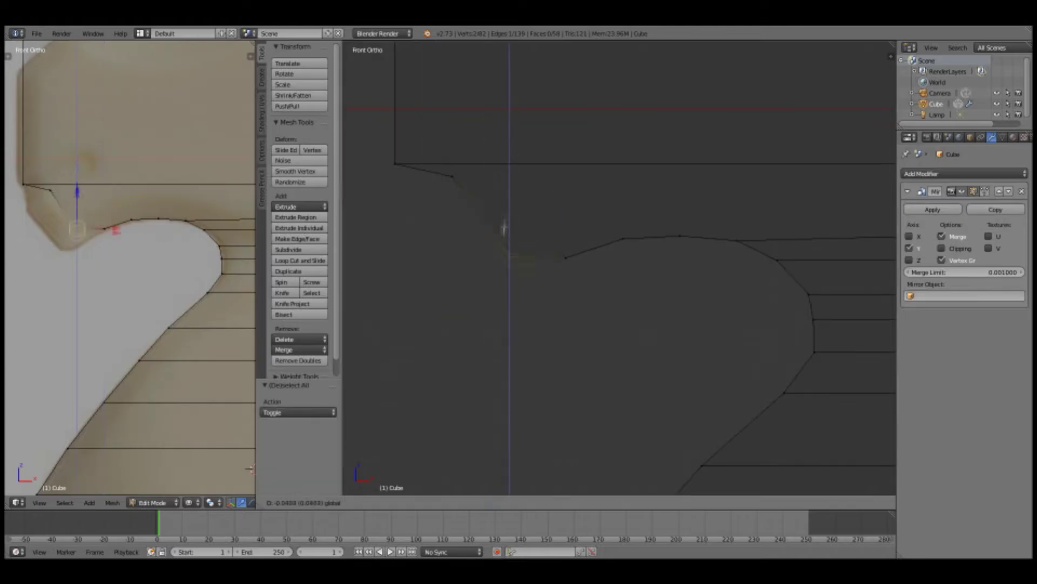
key(g)
click(461, 221)
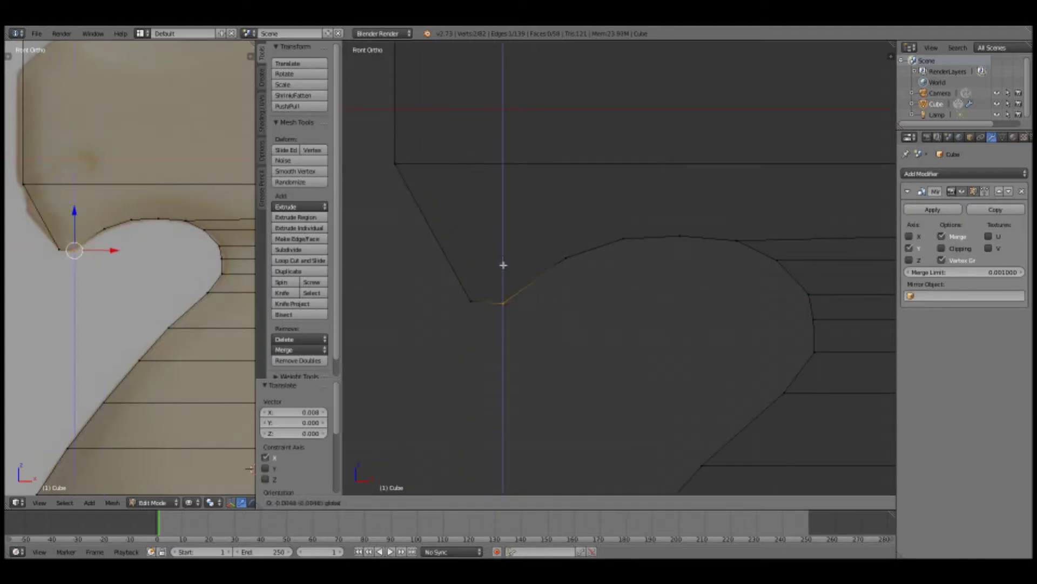
click(471, 301)
right_click(463, 219)
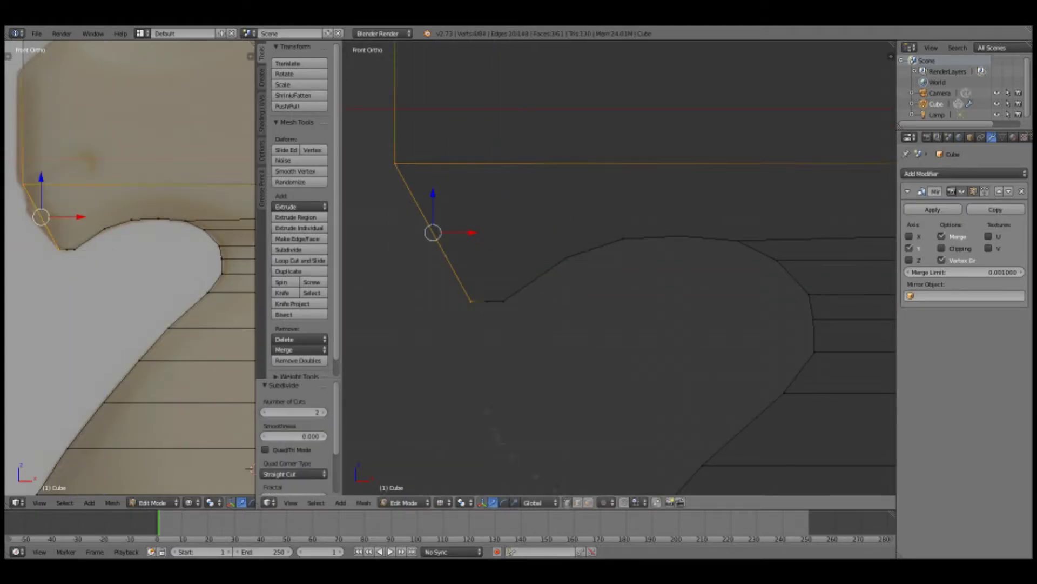
key(a)
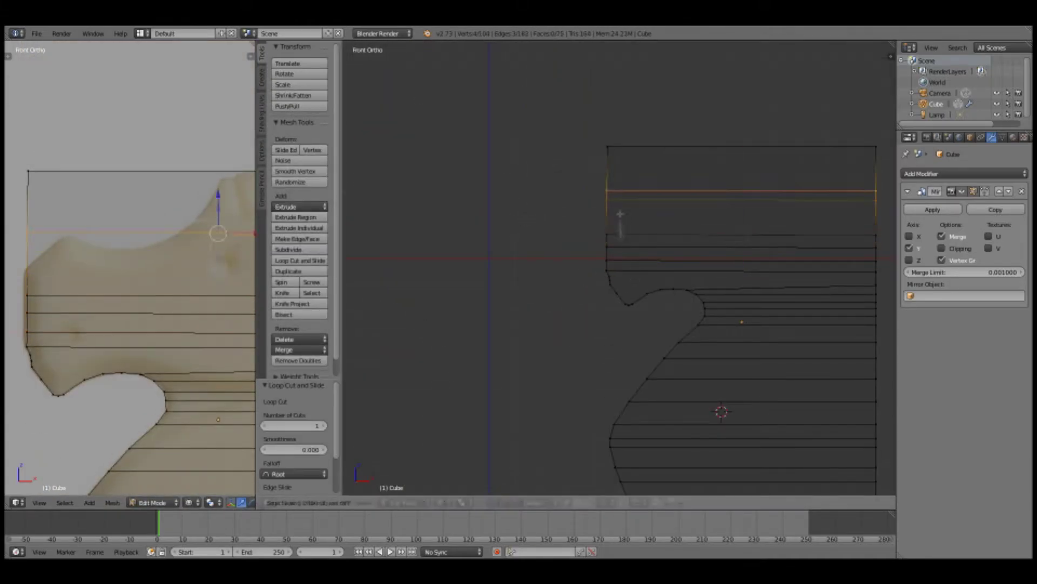
- Confirm the pending loop cut and undo the unwanted extra edges
click(619, 223)
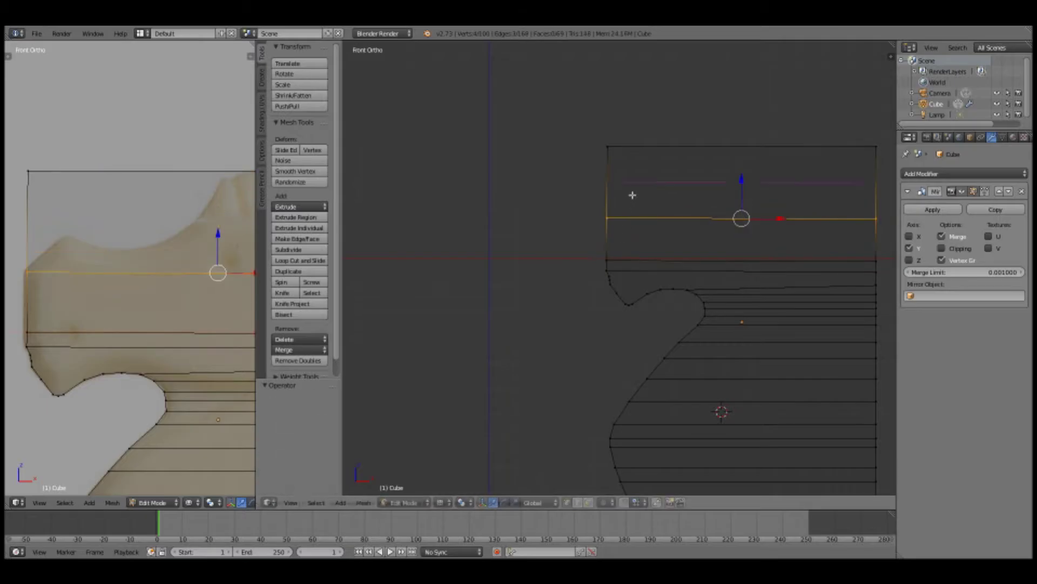
click(651, 195)
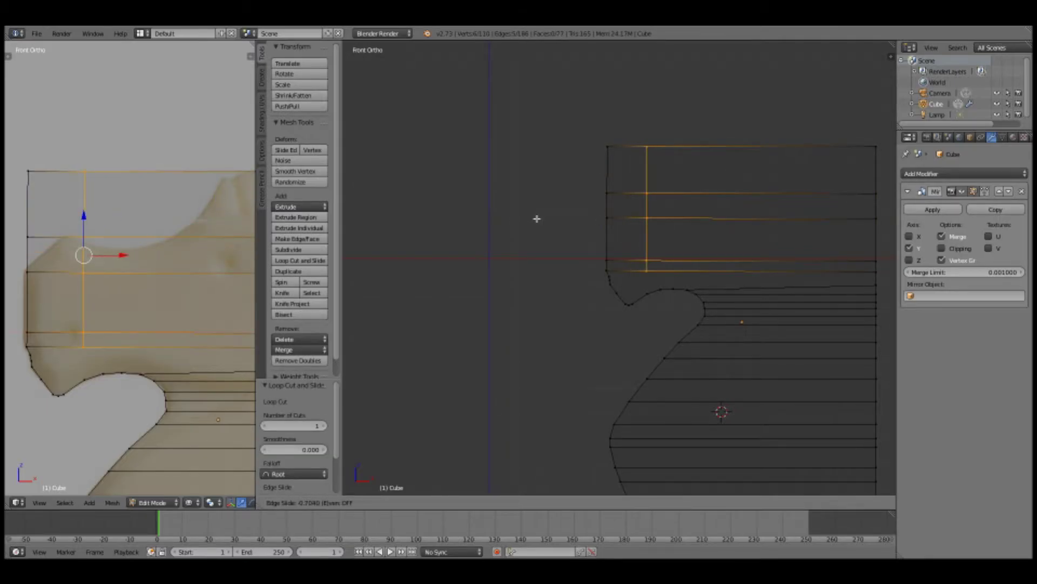
key(ctrl+z)
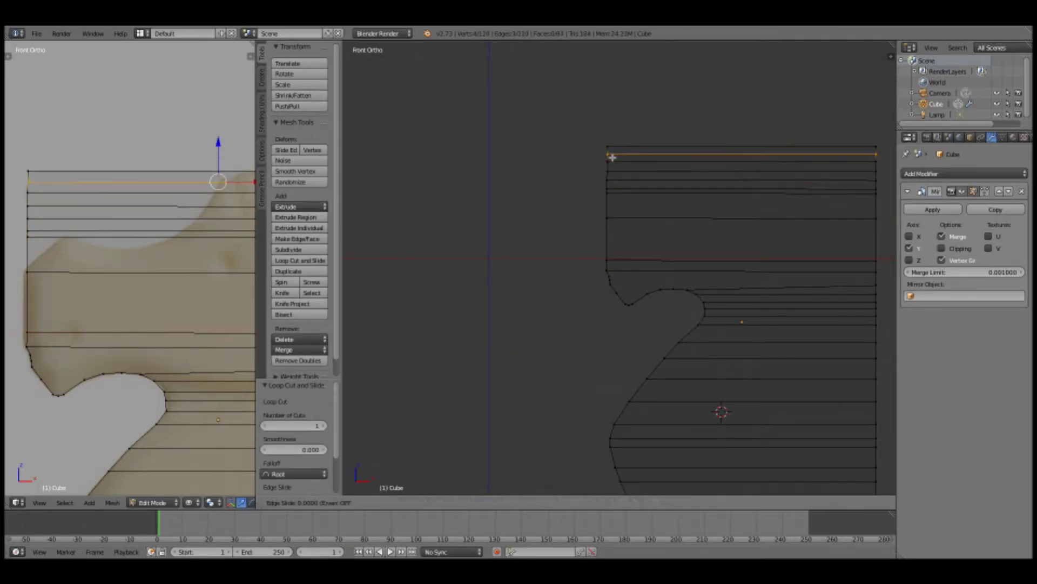
scroll(612, 157, up, 5)
key(a)
- Move a left-side vertex vertically to align it with the reference outline
right_click(547, 273)
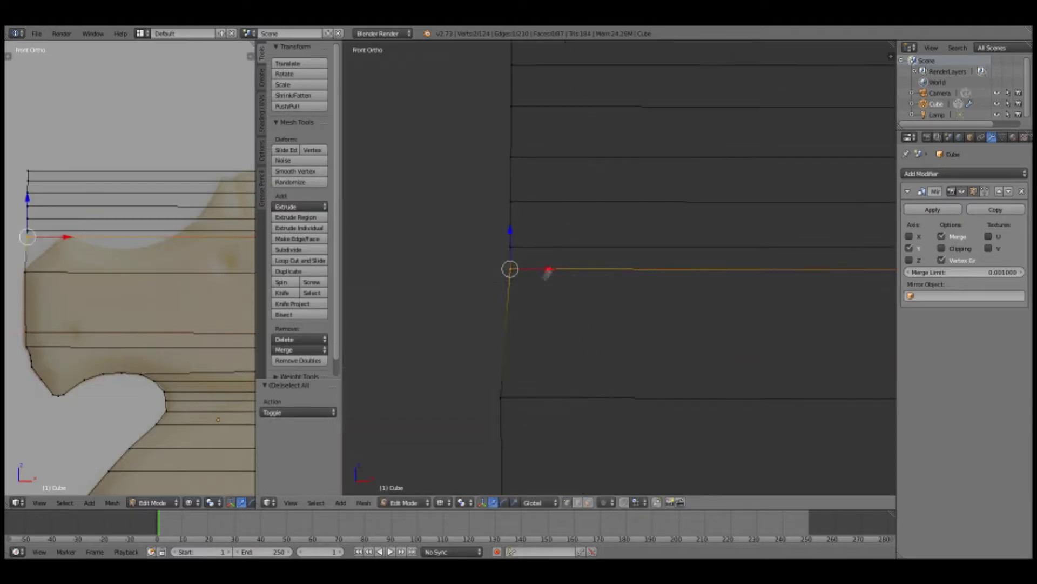
key(ctrl+z)
key(g)
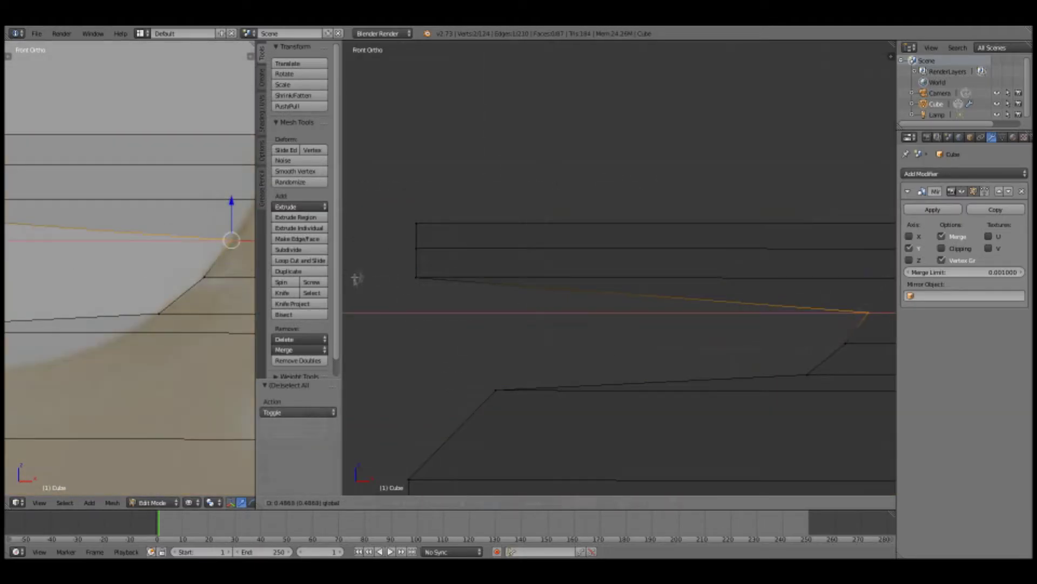
right_click(357, 279)
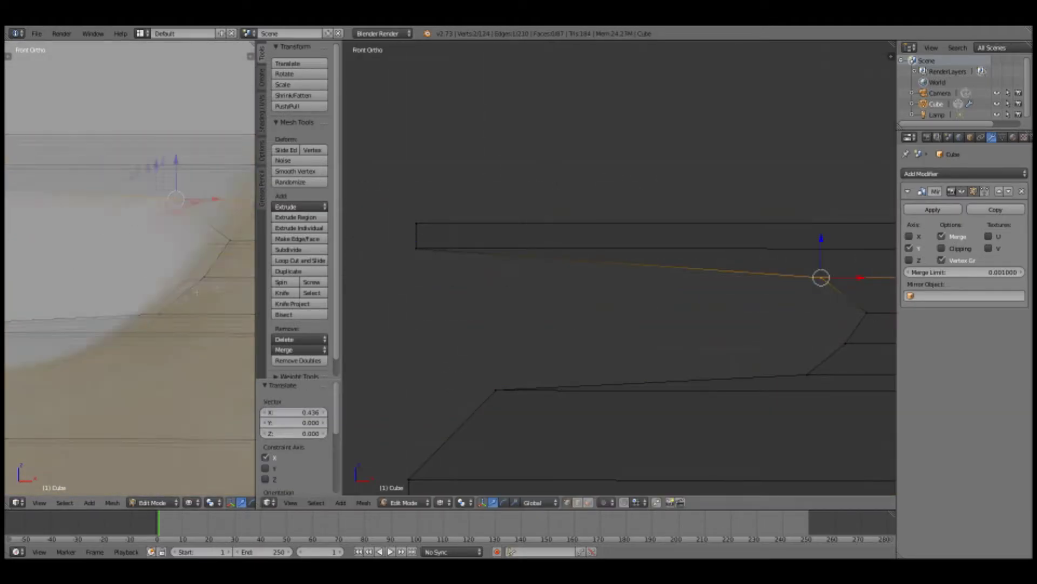
key(a)
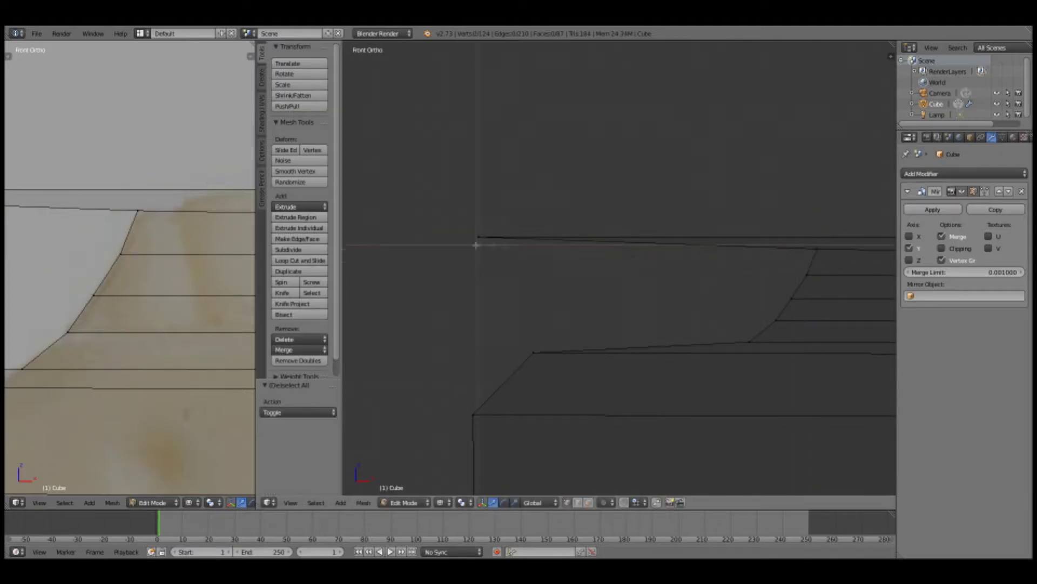
key(z)
click(841, 250)
scroll(130, 243, down, 3)
scroll(130, 243, down, 2)
scroll(622, 270, up, 3)
- Add an edge loop near the bottom and select edges along the outline
key(ctrl+r)
click(618, 265)
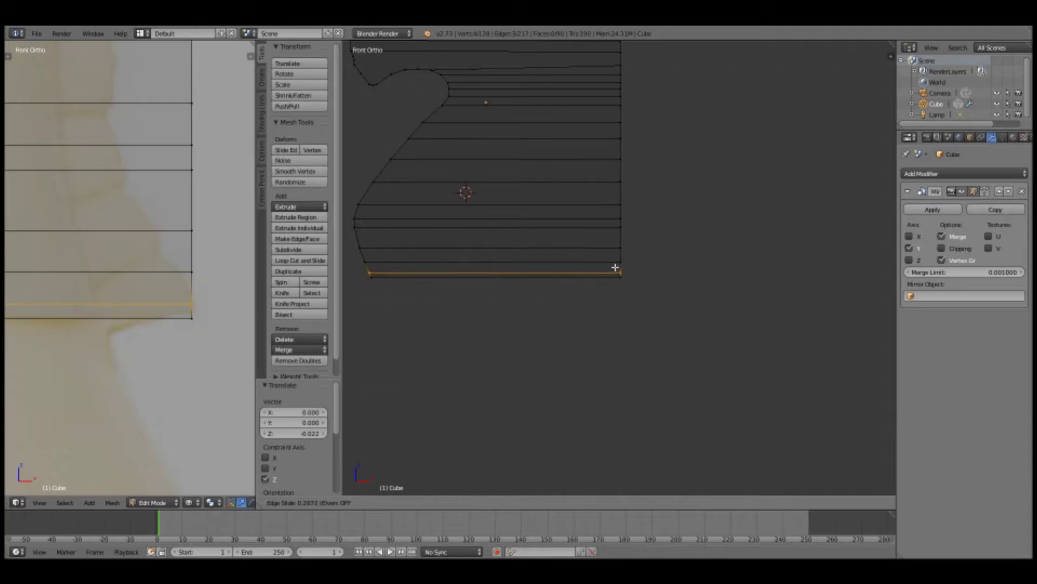
click(615, 267)
key(a)
right_click(392, 345)
right_click(641, 259)
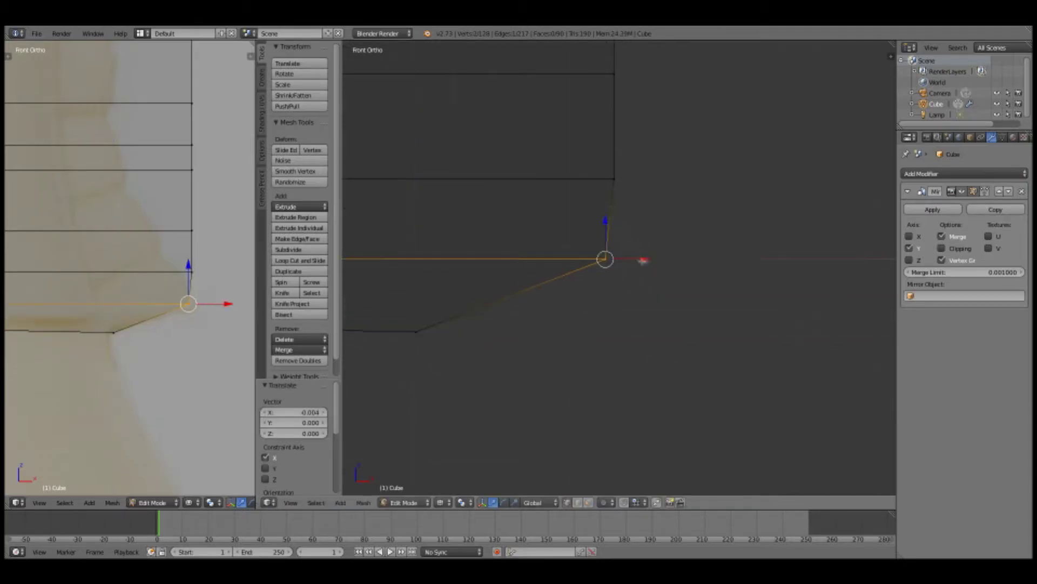
right_click(652, 176)
- Box-select one edge and slide it along X onto the reference outline
drag(567, 130, 627, 280)
key(g)
key(x)
click(585, 288)
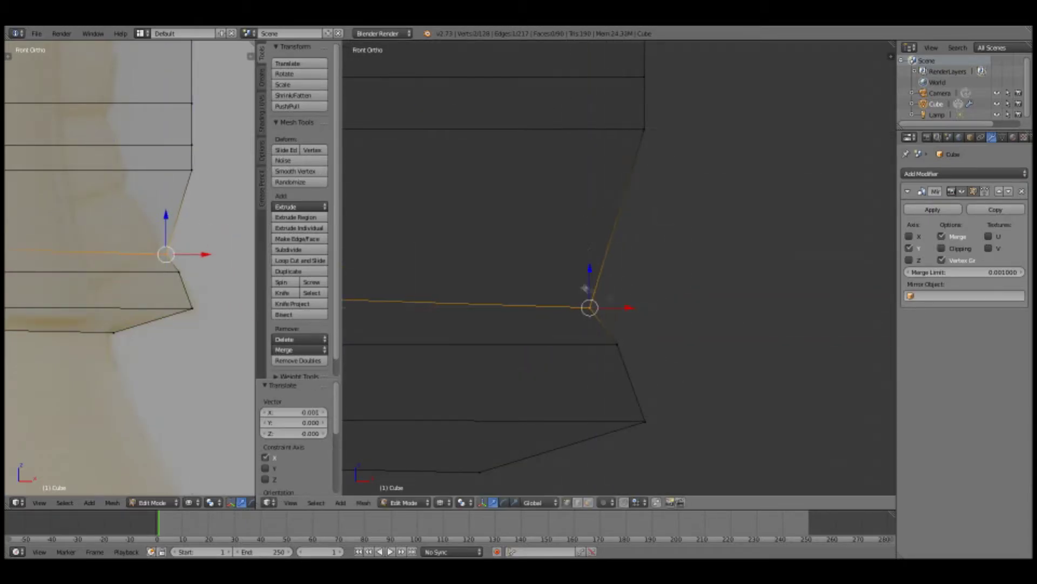
click(642, 196)
scroll(619, 276, down, 2)
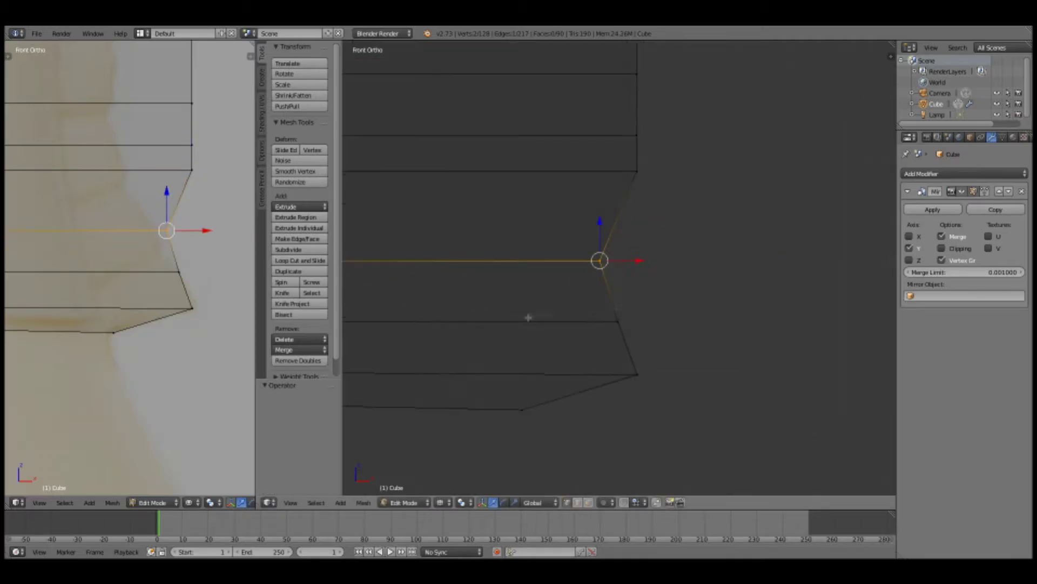
key(a)
key(a)
click(589, 193)
- Slide individual outline vertices sideways onto the reference silhouette
right_click(591, 231)
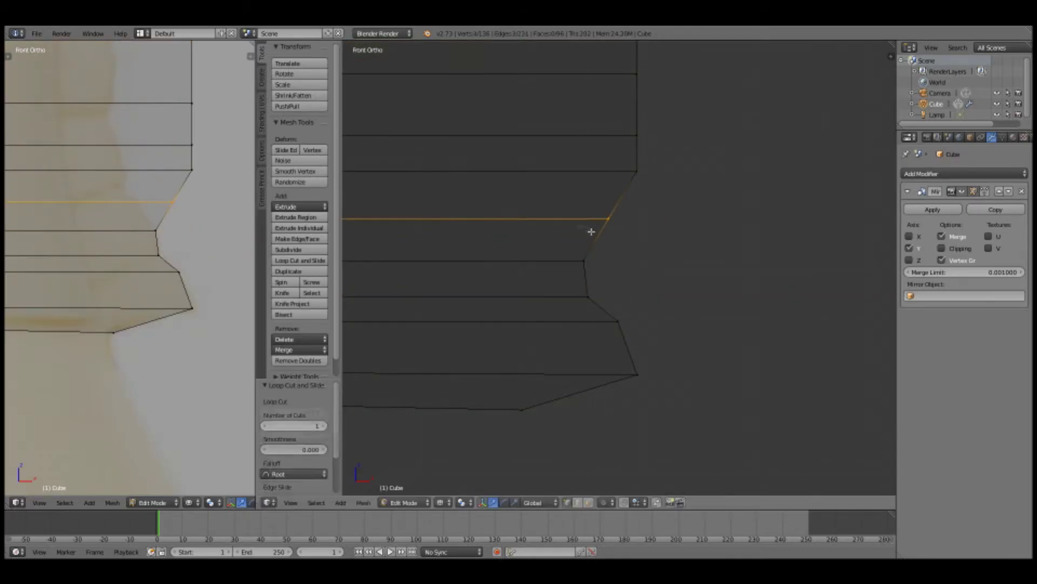
right_click(625, 193)
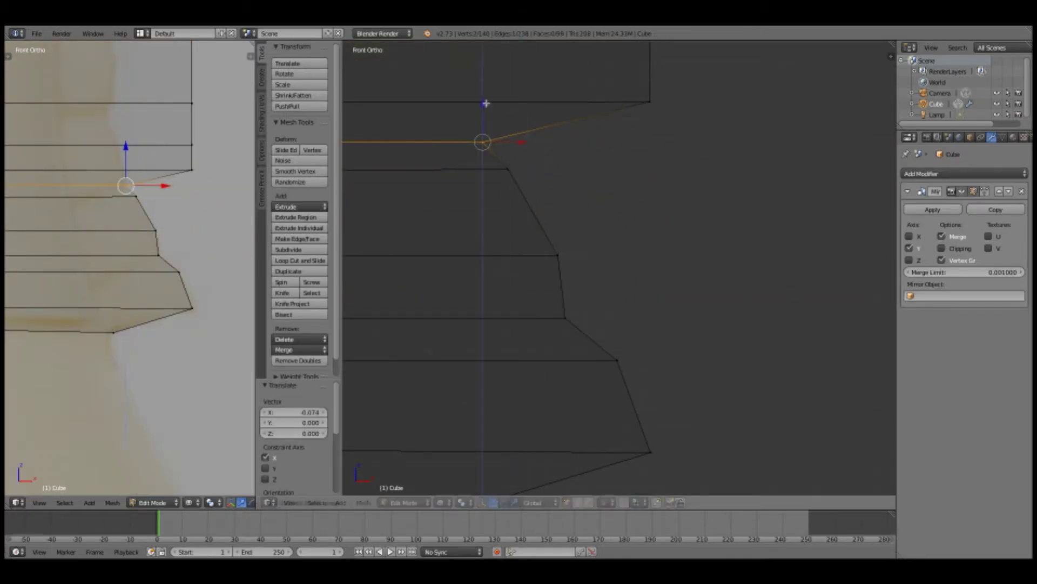
drag(516, 103, 532, 103)
key(a)
right_click(191, 145)
right_click(639, 210)
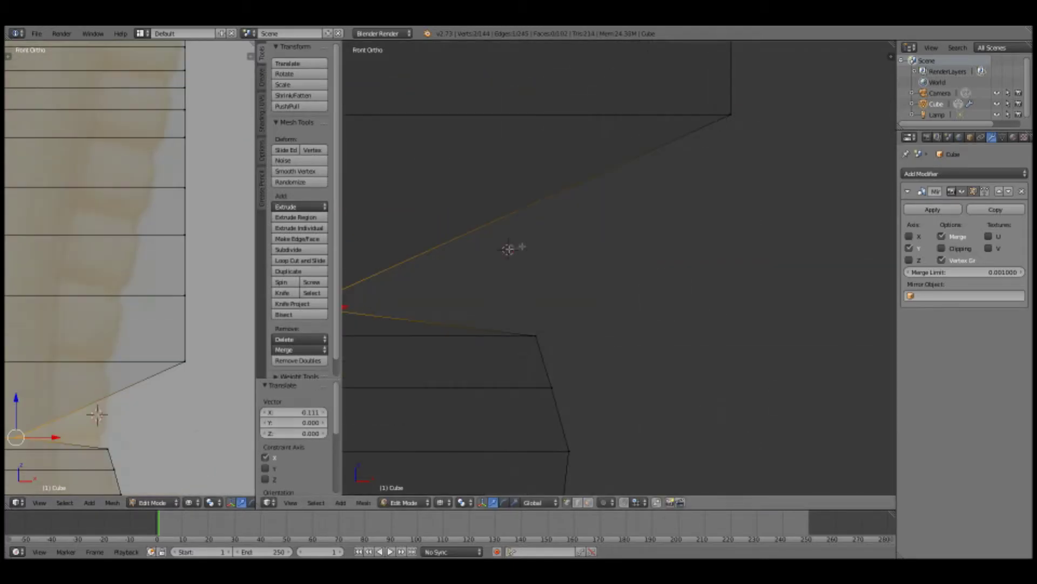
- Cut a new loop across the mesh and align its outer vertex along X and Z
click(510, 248)
click(659, 160)
key(a)
right_click(540, 262)
key(g)
key(x)
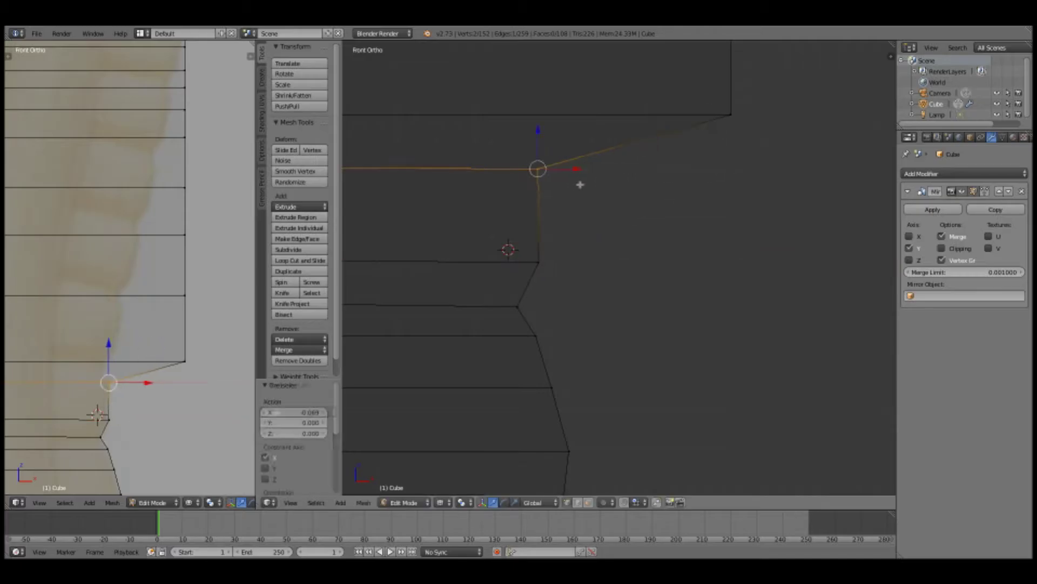
key(g)
key(z)
key(Return)
- Cut another loop and move its vertex left onto the outline
key(ctrl+r)
click(510, 409)
key(a)
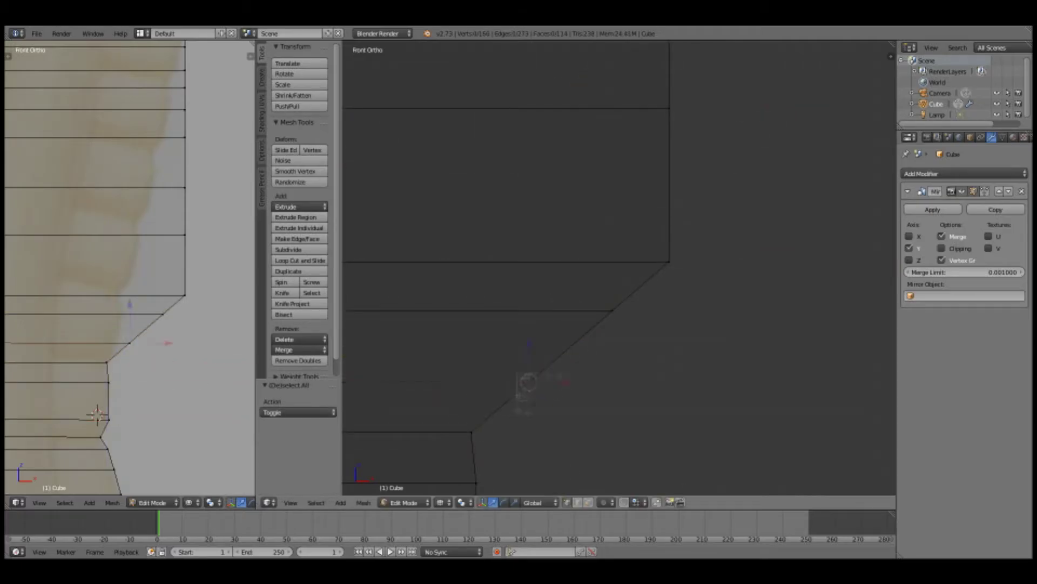
key(z)
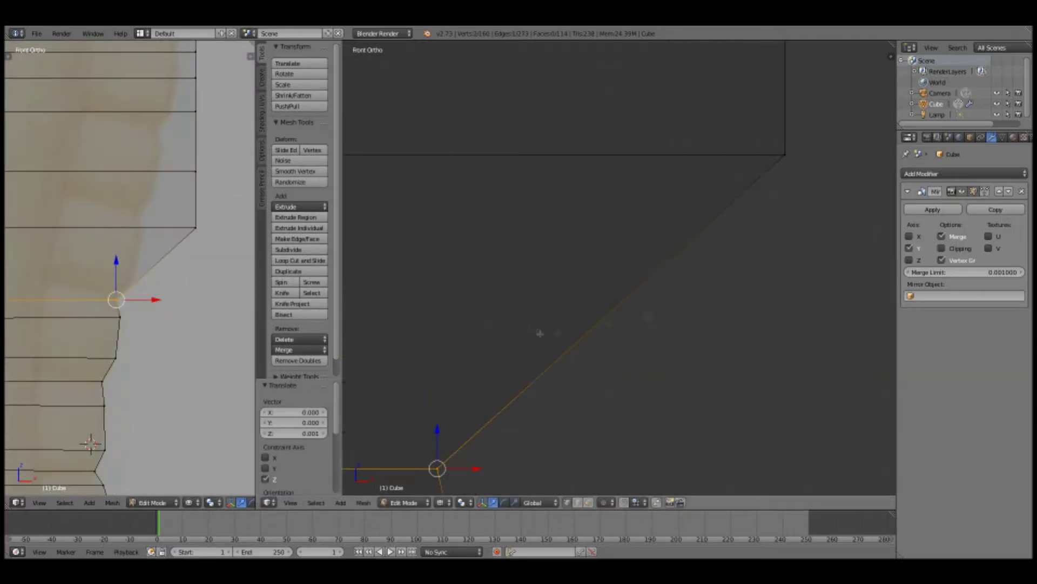
key(x)
key(Return)
- Cut another loop and shift its outer vertex horizontally onto the reference
key(ctrl+r)
click(606, 274)
click(605, 239)
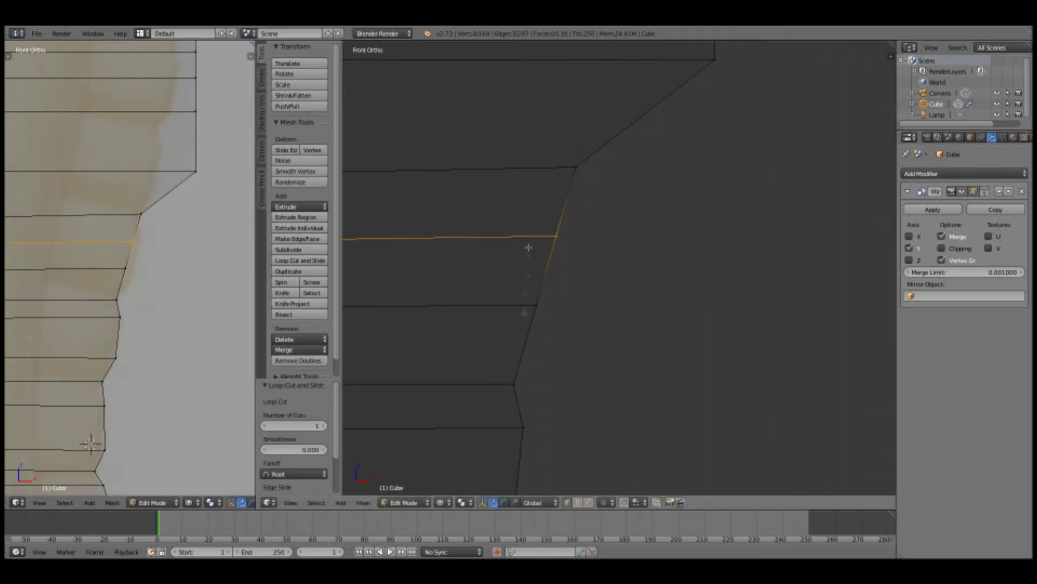
key(g)
key(x)
click(609, 237)
- Raise the corner vertices to follow the reference edge further up
shift+middle_drag(662, 110, 596, 332)
key(a)
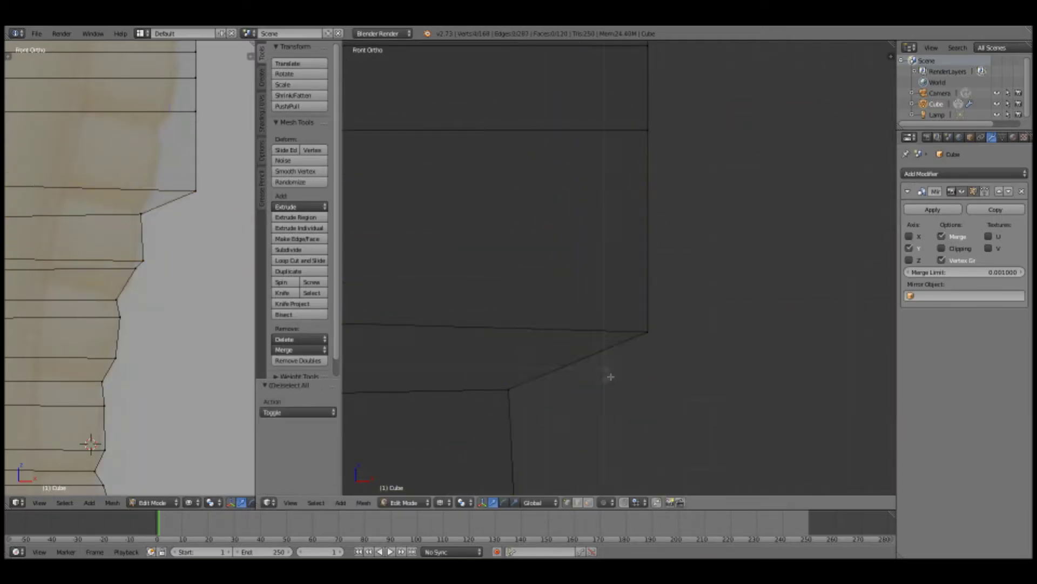
right_drag(653, 312, 622, 244)
click(611, 221)
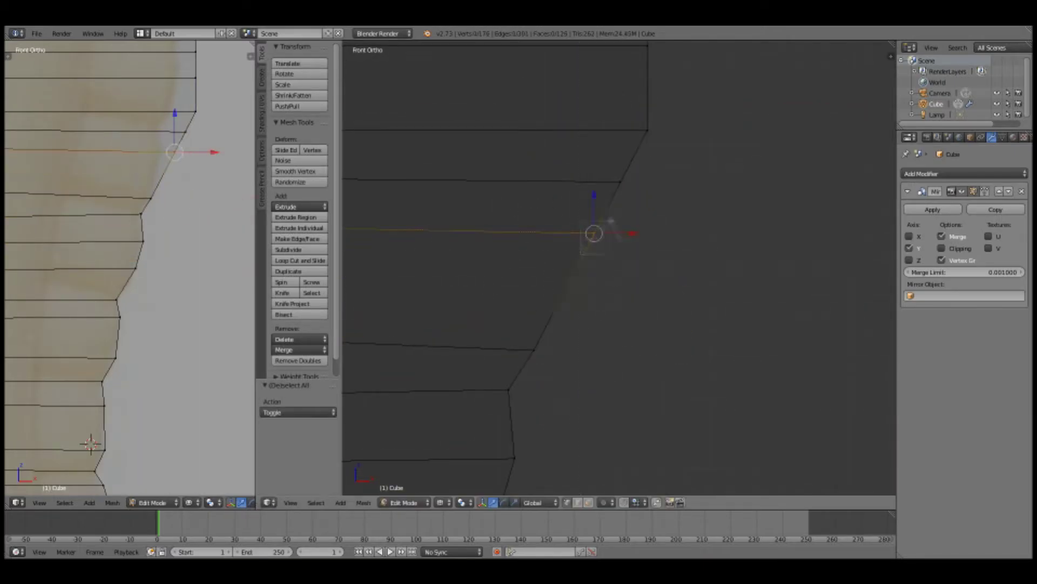
click(571, 262)
right_drag(607, 252, 616, 175)
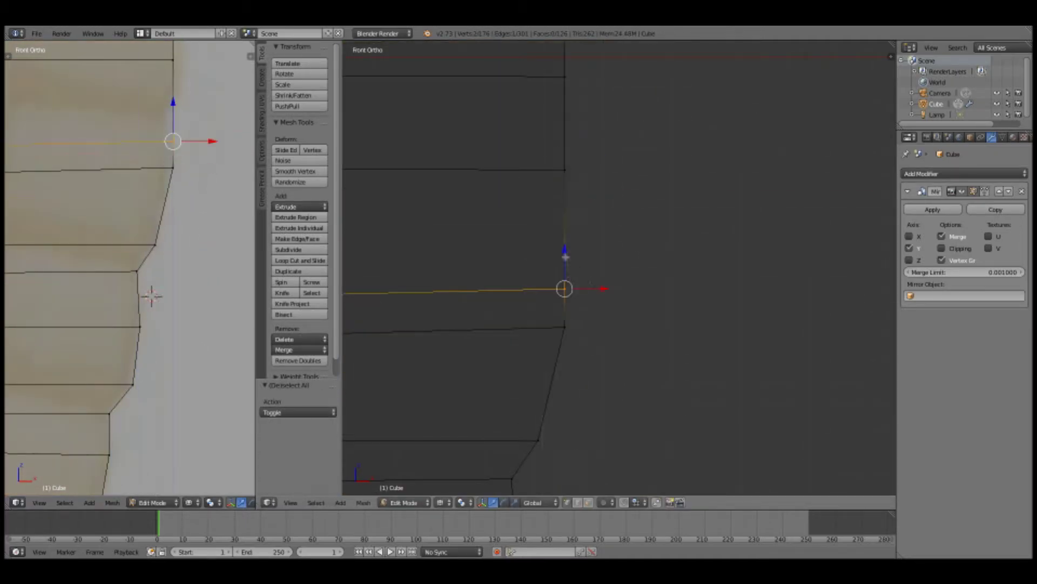
- Add two more edge loops across the upper head
key(ctrl+r)
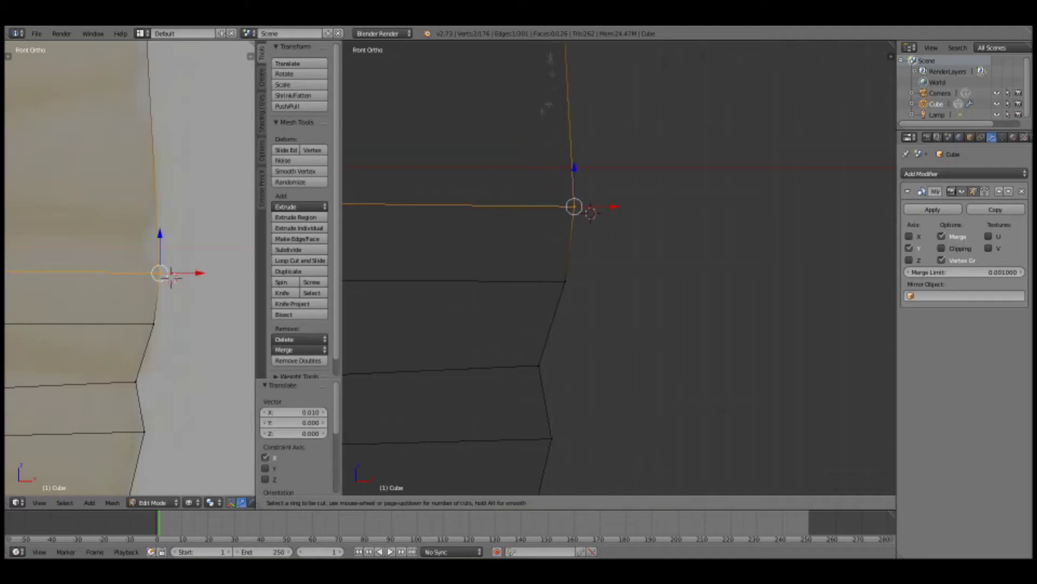
click(579, 255)
scroll(677, 215, up, 3)
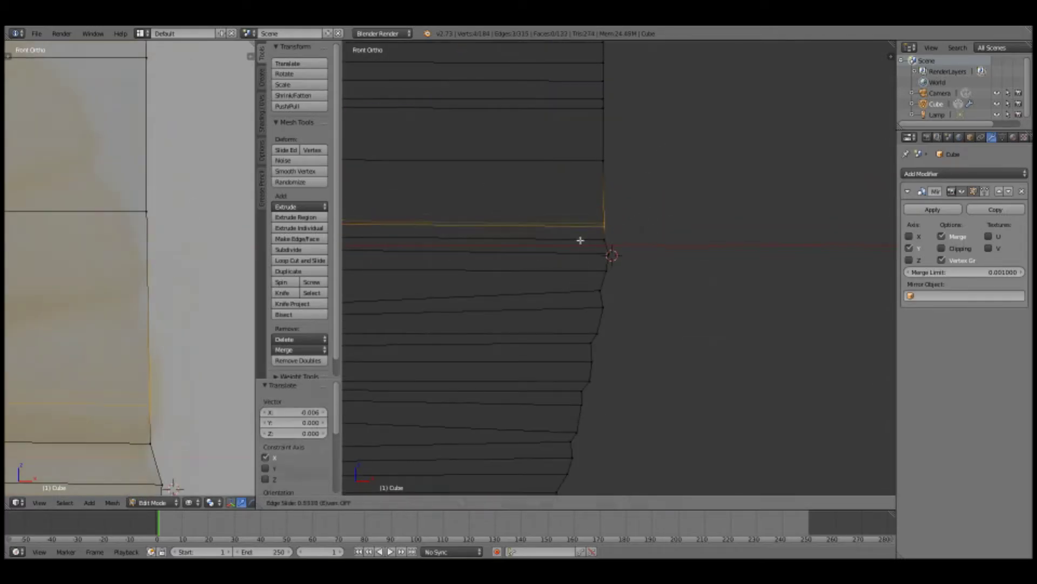
key(ctrl+r)
click(597, 155)
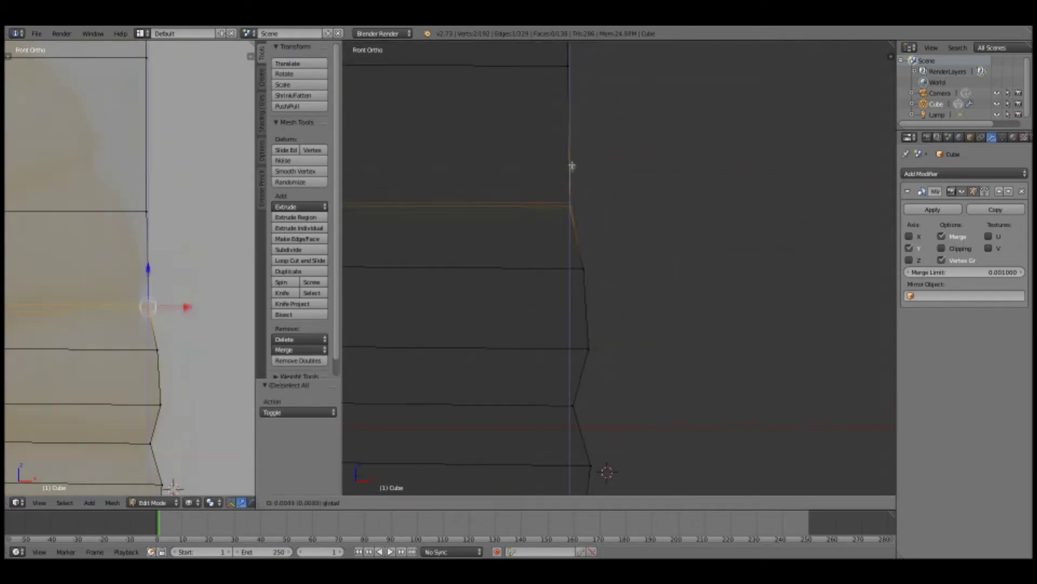
key(a)
click(571, 228)
scroll(571, 228, down, 2)
- Cut a loop near the lower head and move its outer edge outward along X
key(a)
key(ctrl+r)
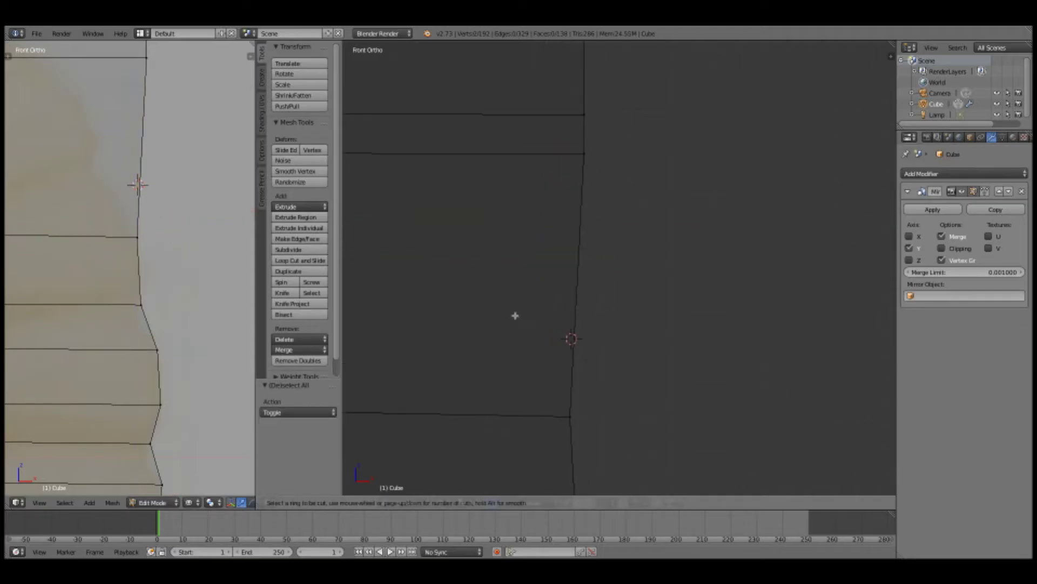
click(555, 332)
key(ctrl+r)
click(539, 247)
right_click(573, 342)
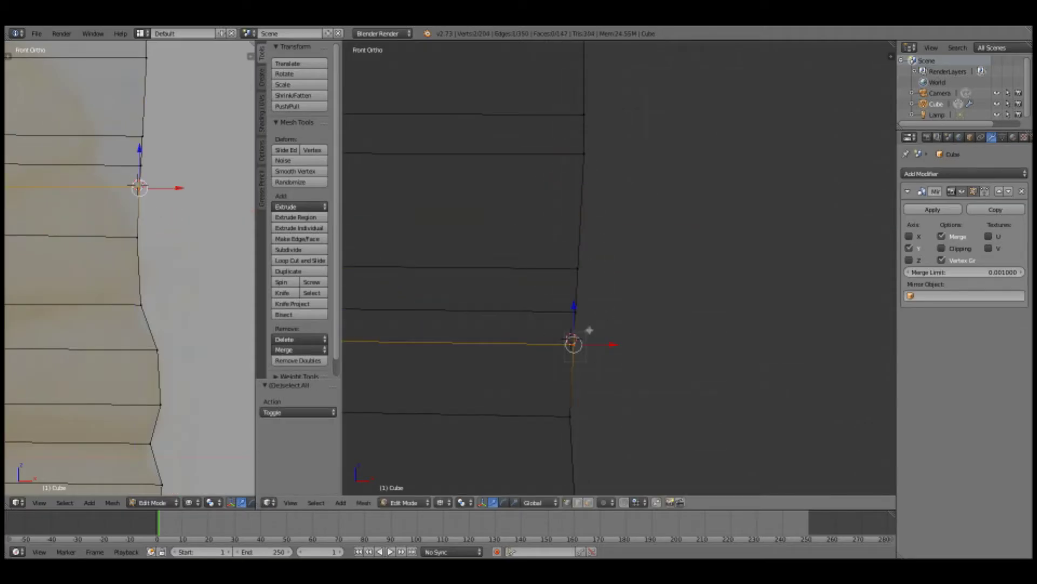
click(543, 318)
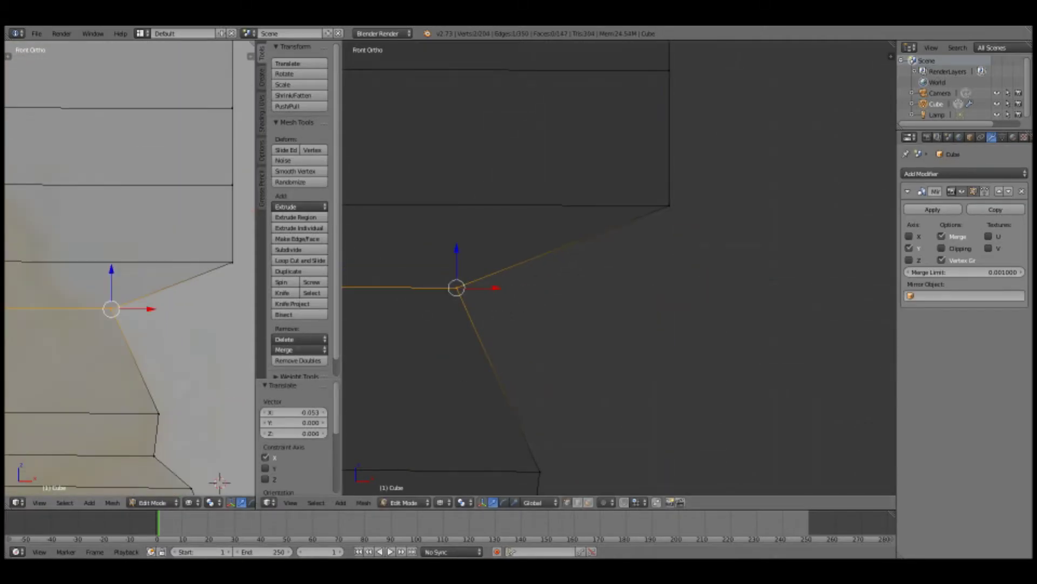
click(513, 271)
key(g)
key(x)
click(394, 220)
right_click(538, 329)
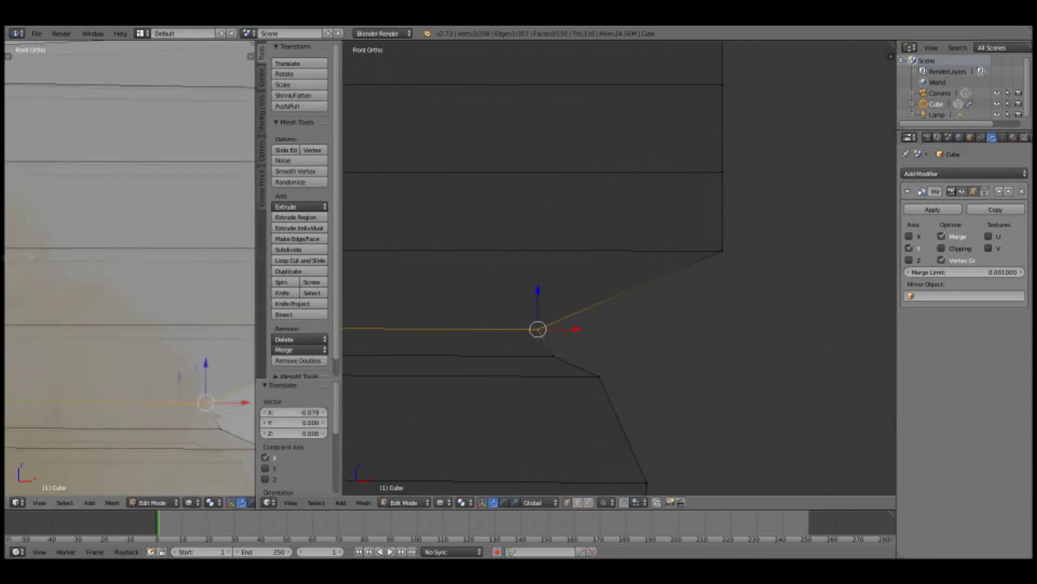
- Cut another loop, cancel and undo a bad edge move, then fix the loop
key(ctrl+r)
click(567, 294)
right_click(568, 294)
key(g)
key(x)
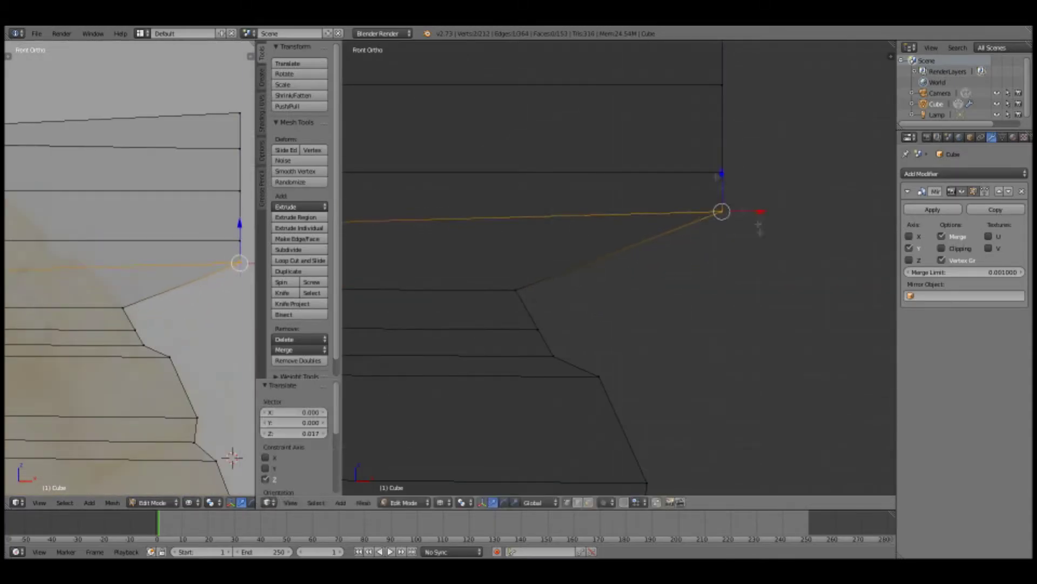
key(Escape)
key(ctrl+z)
key(ctrl+z)
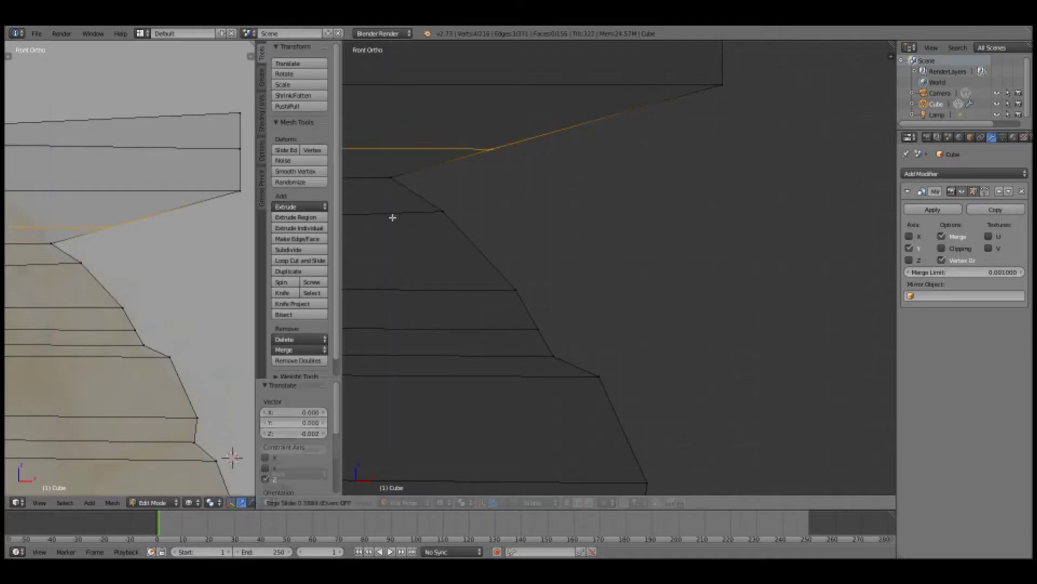
click(392, 217)
key(a)
- Shift an outline edge along X, pull the top corner vertex out along the head, and exit to Object Mode
scroll(427, 162, up, 3)
right_click(654, 338)
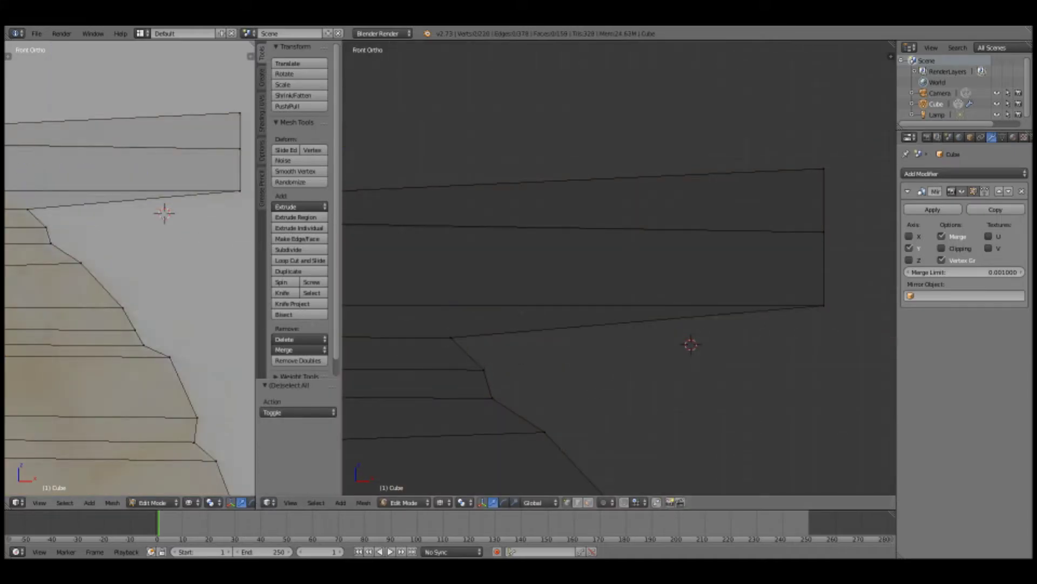
key(g)
key(x)
key(a)
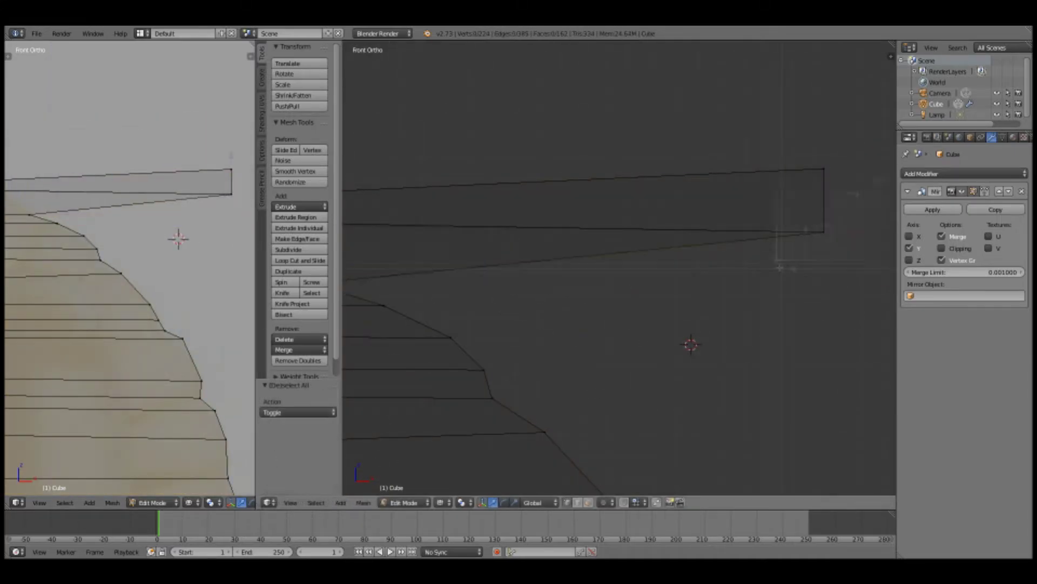
right_click(359, 222)
shift+middle_drag(364, 179, 723, 234)
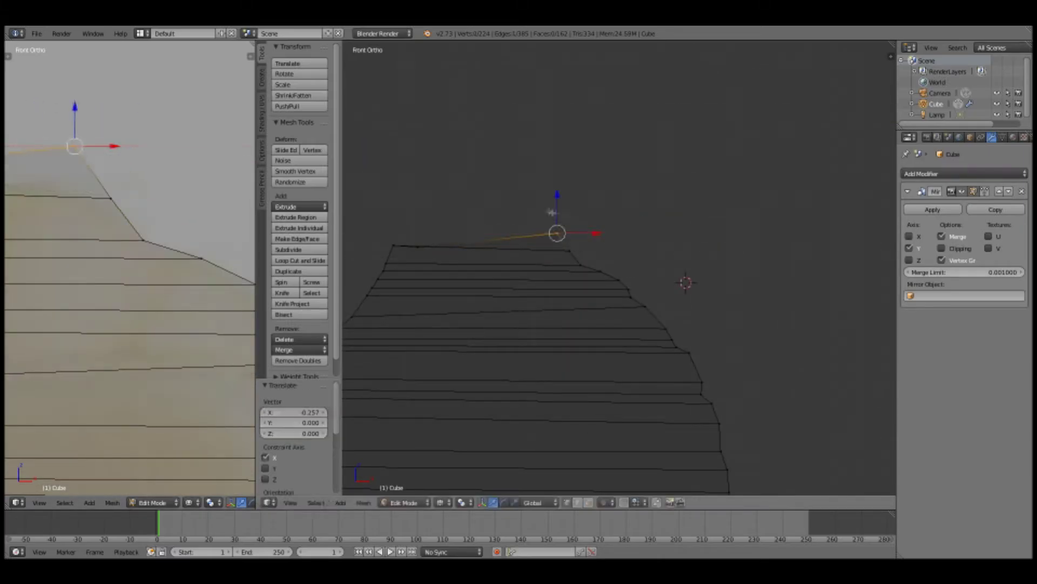
scroll(192, 271, down, 5)
key(Tab)
scroll(619, 356, down, 8)
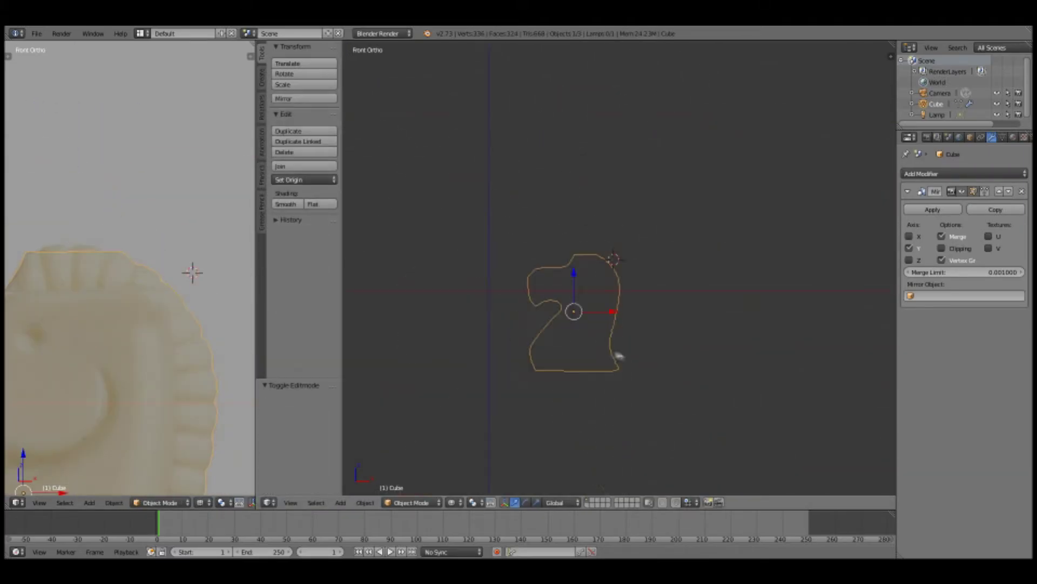
- Switch to the side view and orbit to see the head's top rows at an angle
scroll(576, 350, up, 3)
scroll(551, 378, up, 5)
key(Tab)
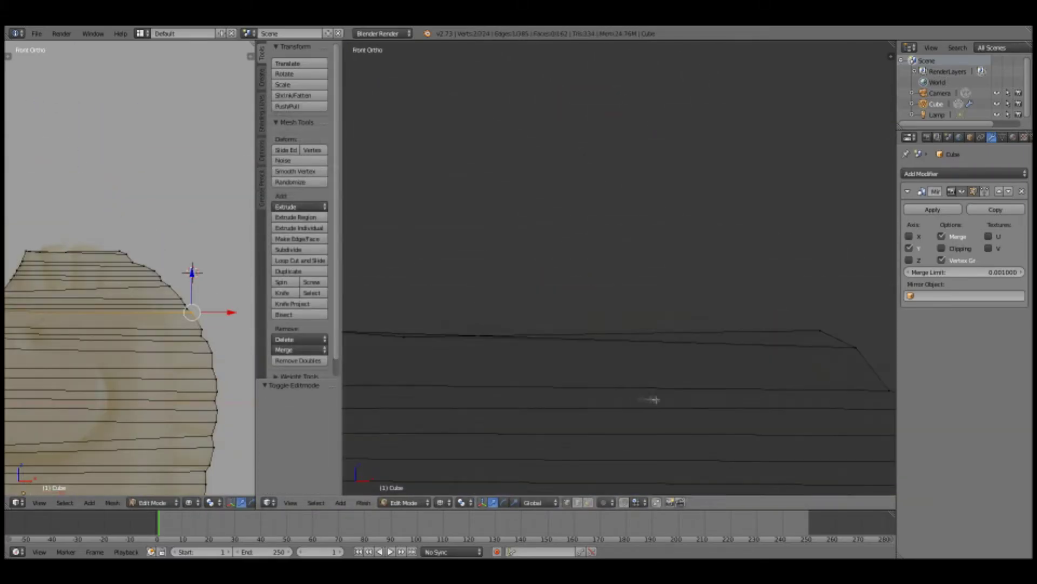
key(KP_3)
scroll(722, 364, down, 5)
scroll(666, 301, down, 3)
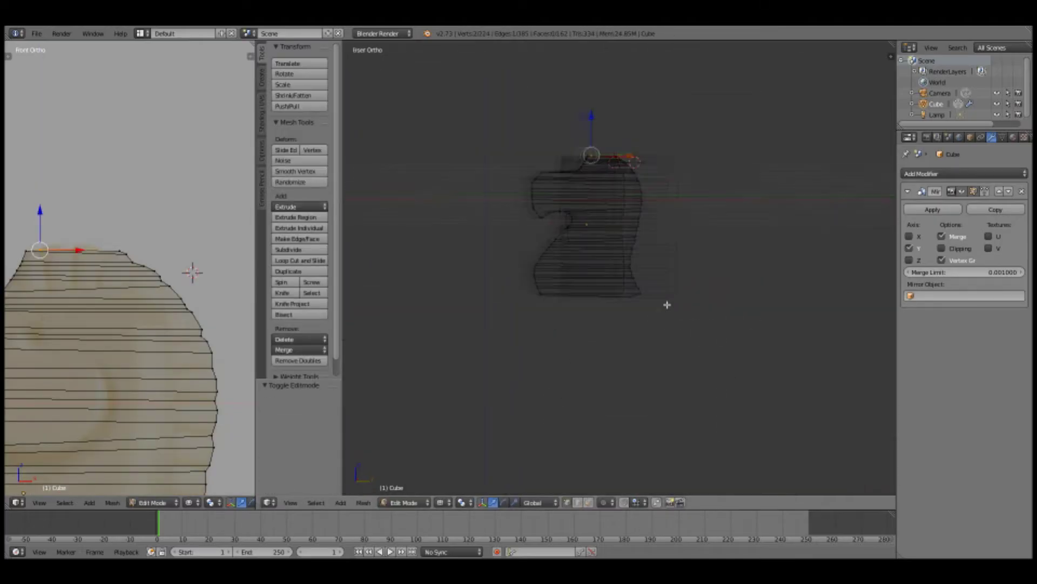
key(Tab)
key(Tab)
mouse_move(687, 241)
middle_down()
mouse_move(714, 209)
mouse_move(598, 348)
middle_up()
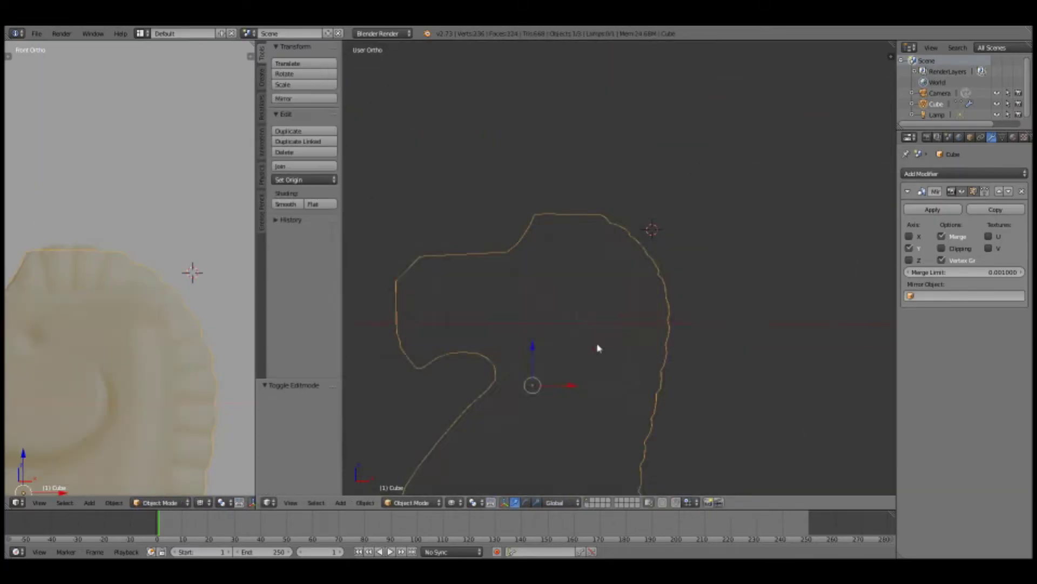
key(a)
key(a)
scroll(589, 308, down, 3)
scroll(548, 325, up, 6)
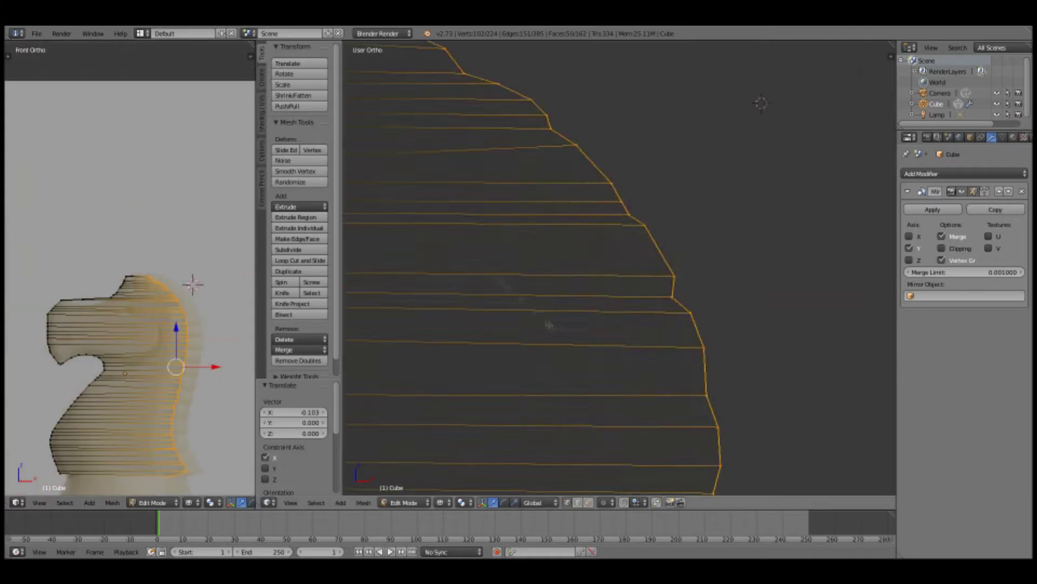
scroll(204, 324, up, 3)
- Box-select the top rows of the knight's head and delete them
key(a)
drag(427, 271, 839, 152)
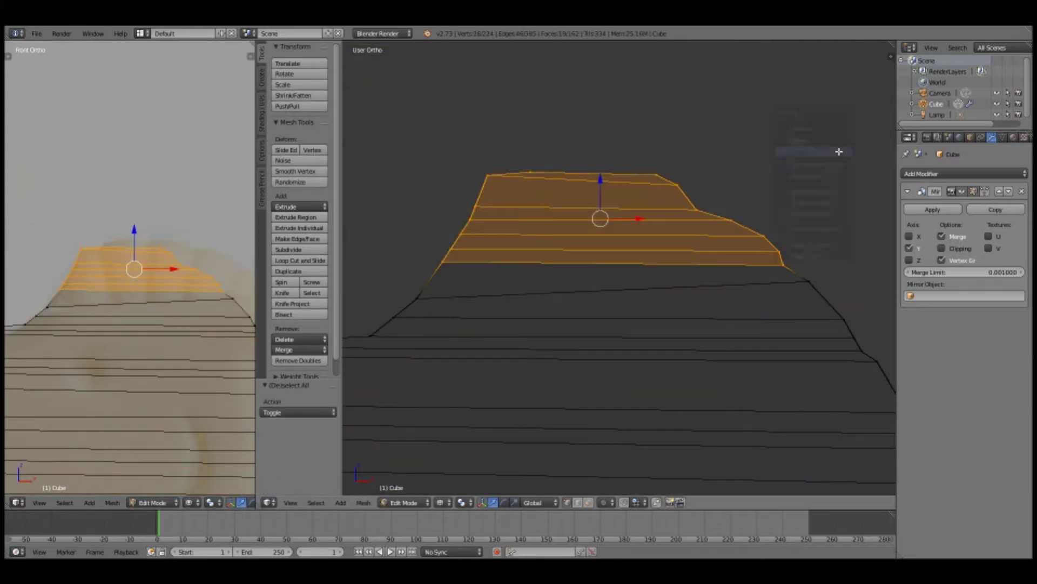
click(839, 152)
key(a)
key(a)
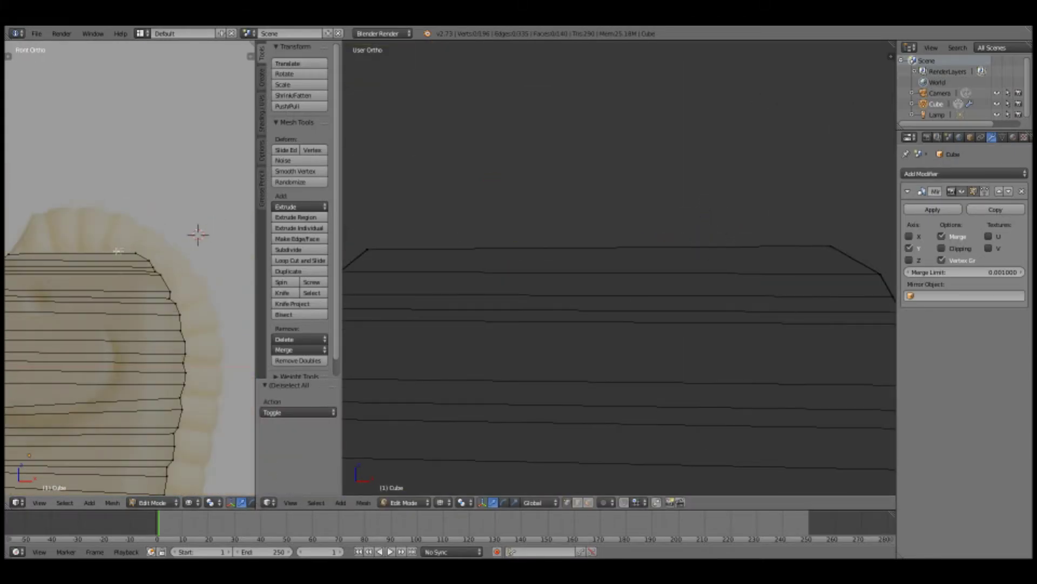
- Subdivide the new top edge of the head into 12 cuts, then return to front view
alt+right_click(561, 299)
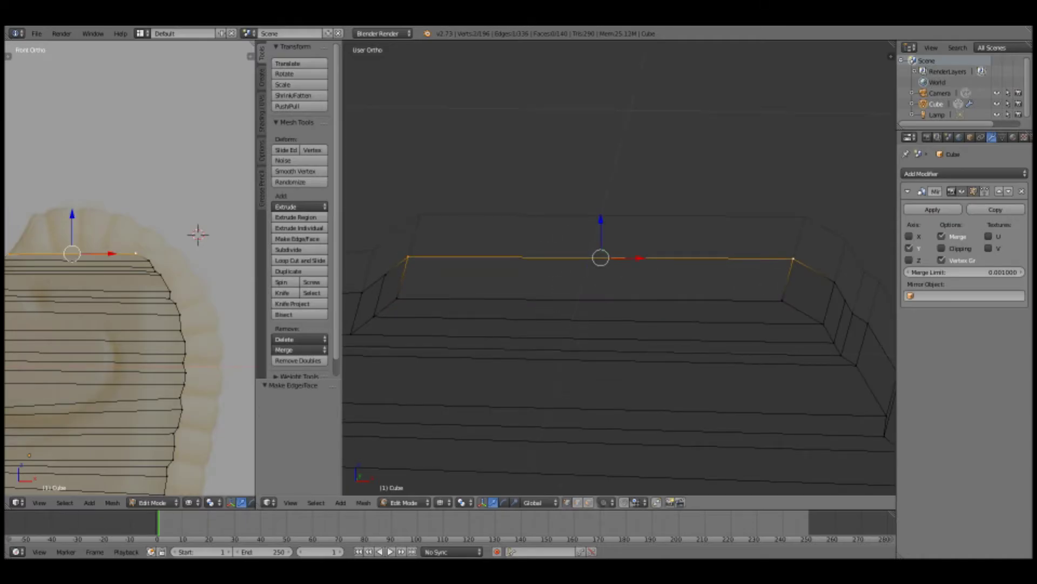
key(w)
click(567, 259)
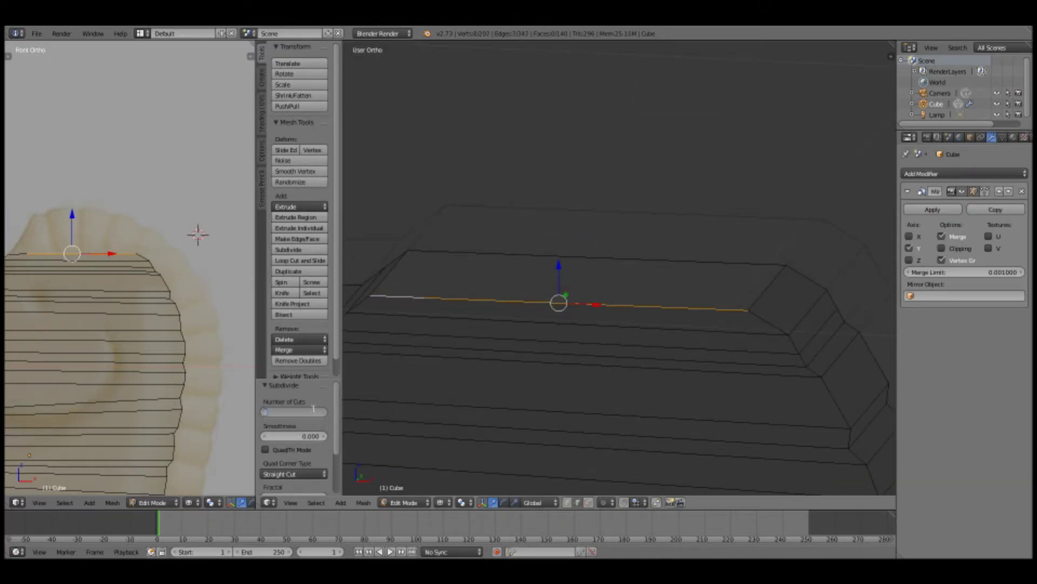
text(12)
key(KP_1)
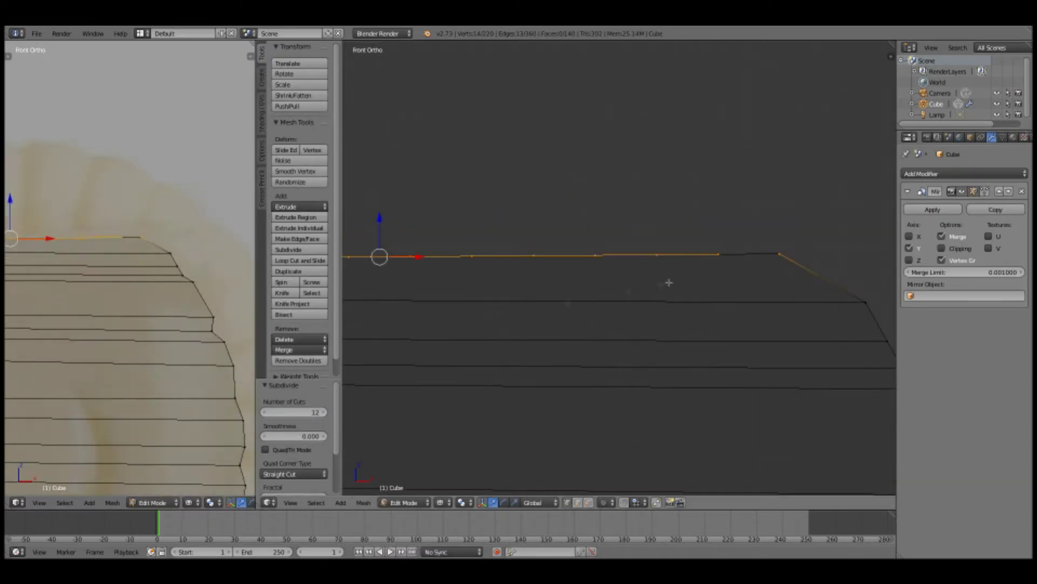
key(a)
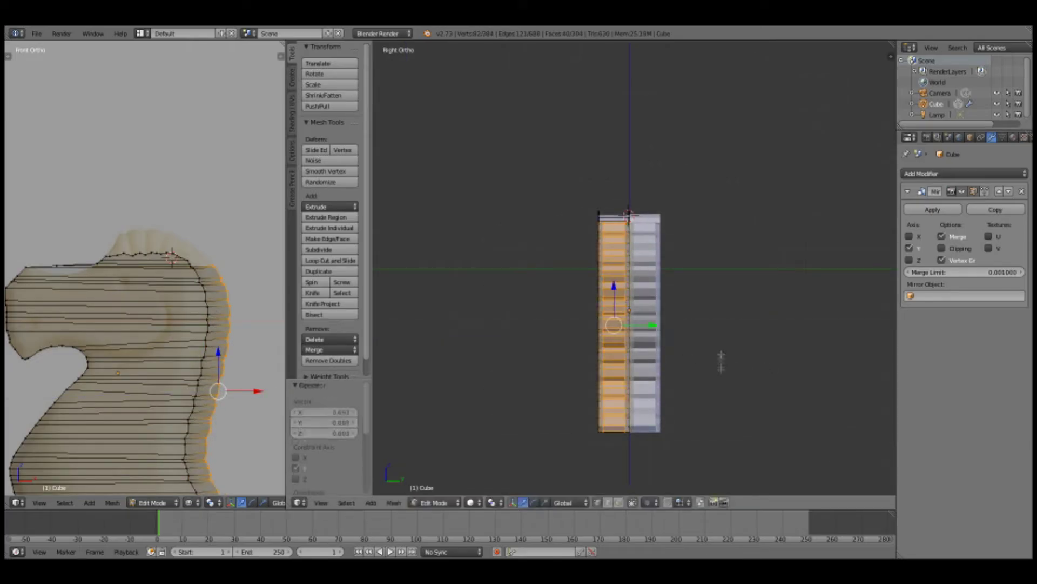
- In front view, extrude the selected mane edge upward and zoom in on its top
key(a)
key(KP_1)
key(e)
click(673, 94)
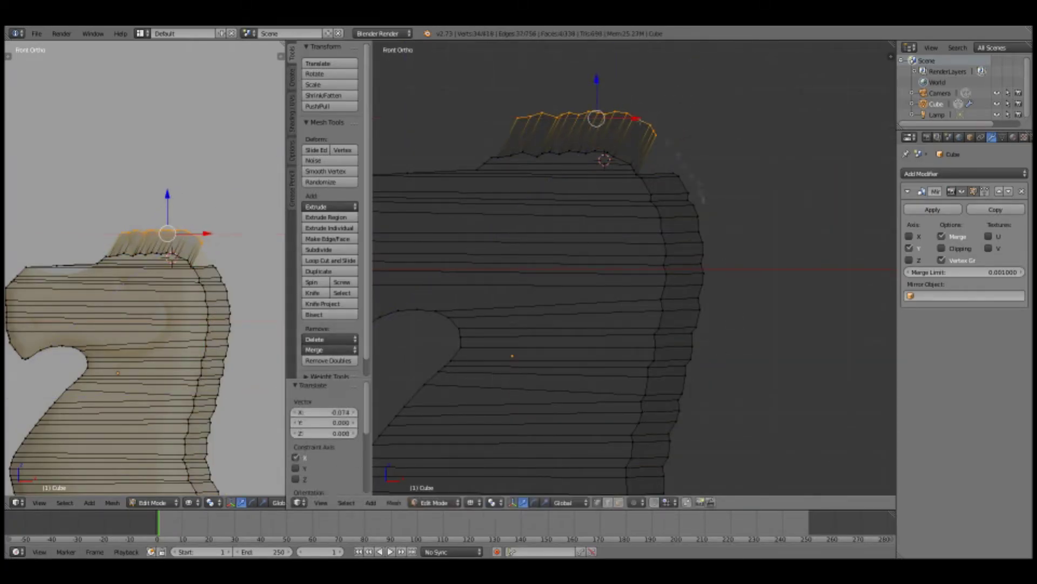
scroll(725, 234, down, 3)
key(shift+b)
drag(431, 83, 658, 131)
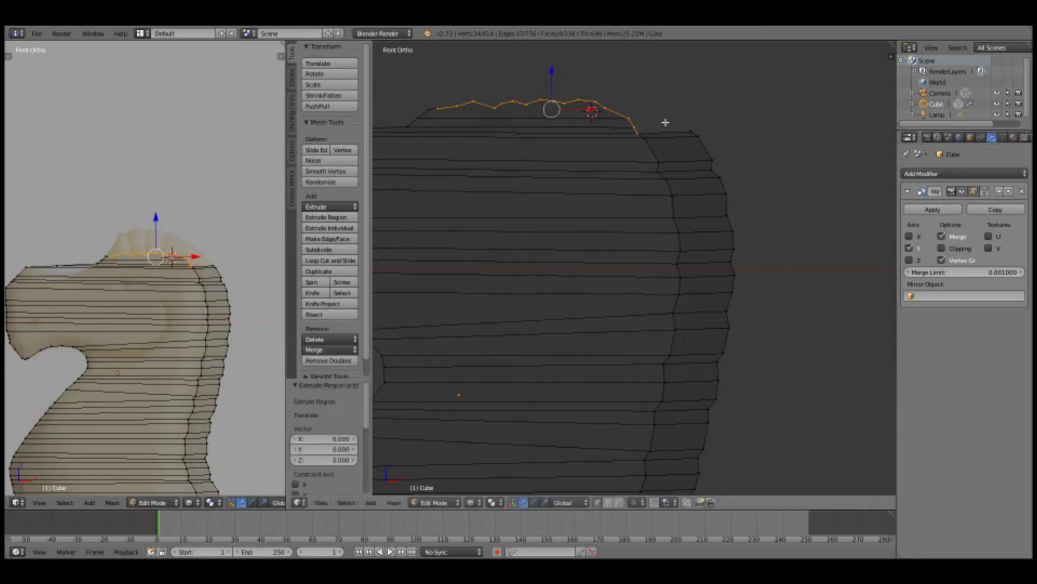
- Inspect the extruded mane from several angles, toggling wireframe and edit mode
key(Tab)
key(Tab)
scroll(551, 180, down, 5)
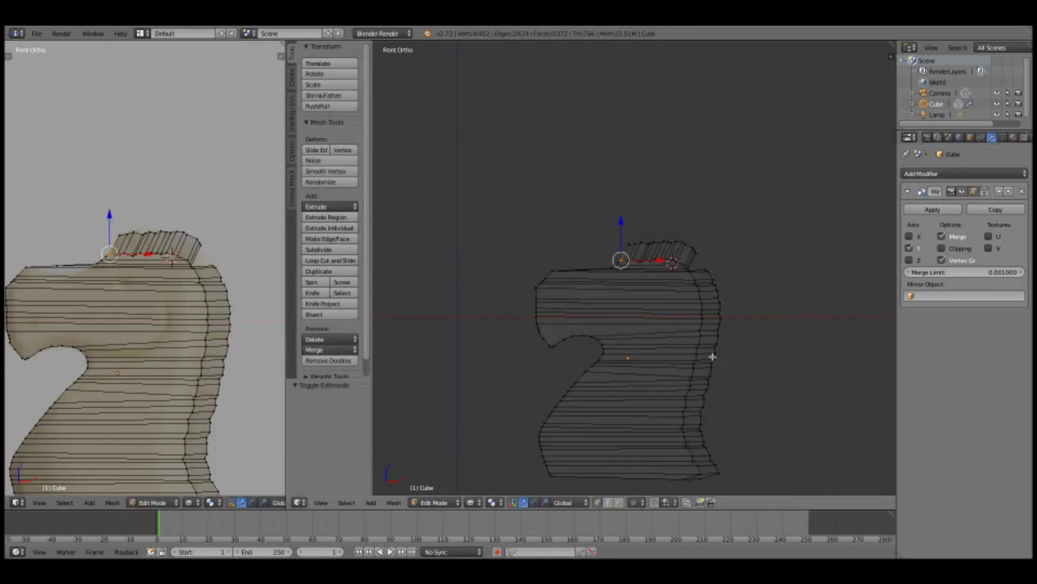
middle_drag(711, 354, 736, 320)
key(Tab)
key(z)
key(Tab)
key(a)
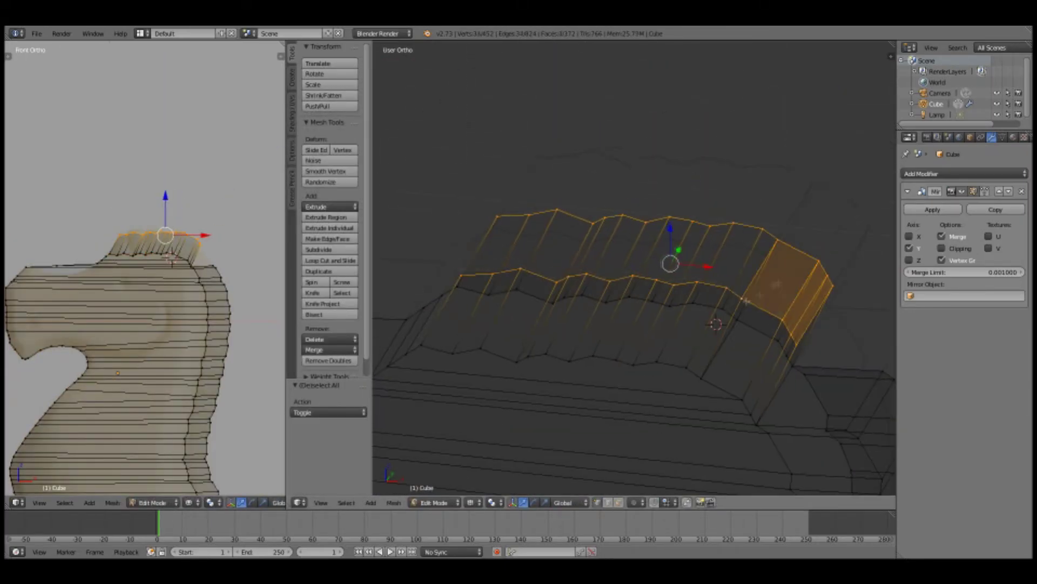
mouse_move(800, 343)
middle_down()
mouse_move(682, 301)
mouse_move(560, 334)
middle_up()
key(Tab)
key(Tab)
key(z)
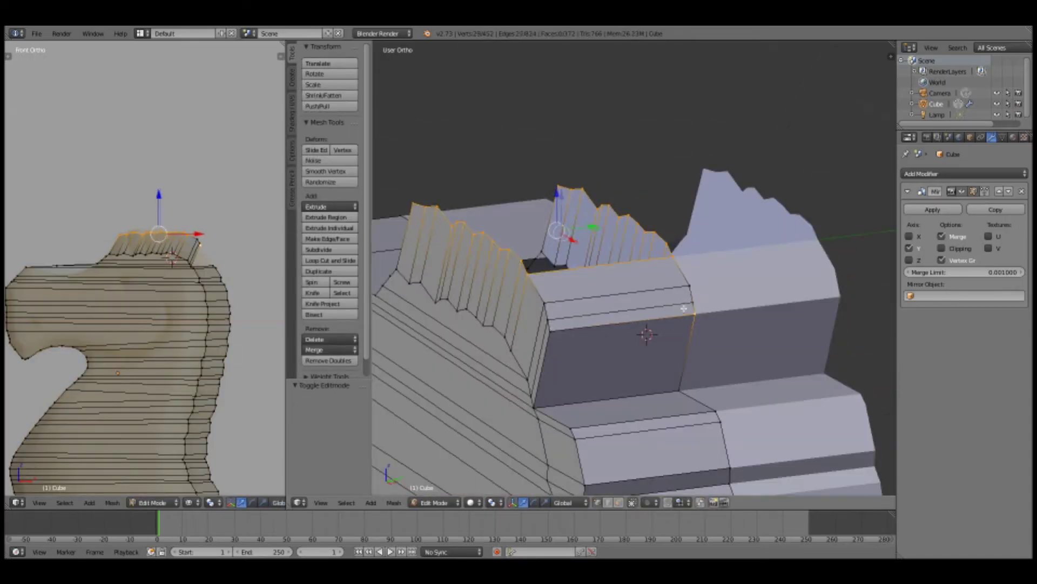
key(a)
middle_drag(699, 318, 724, 303)
key(Tab)
key(z)
key(Tab)
key(z)
middle_drag(796, 247, 687, 307)
key(z)
- Select the new face closing the mane's end, then pick the extra edge along the head top
right_click(545, 335)
key(a)
right_click(546, 219)
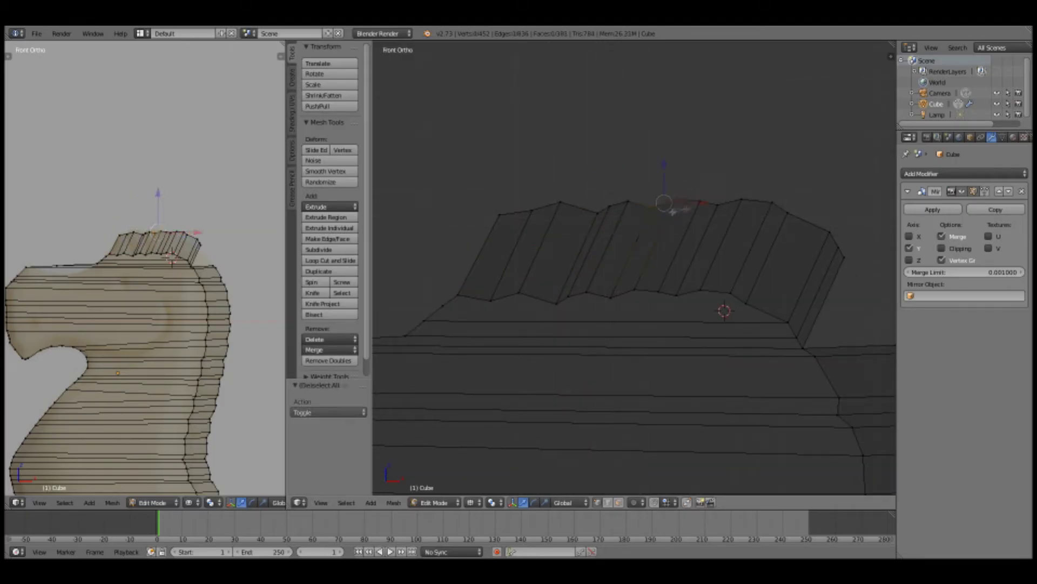
key(z)
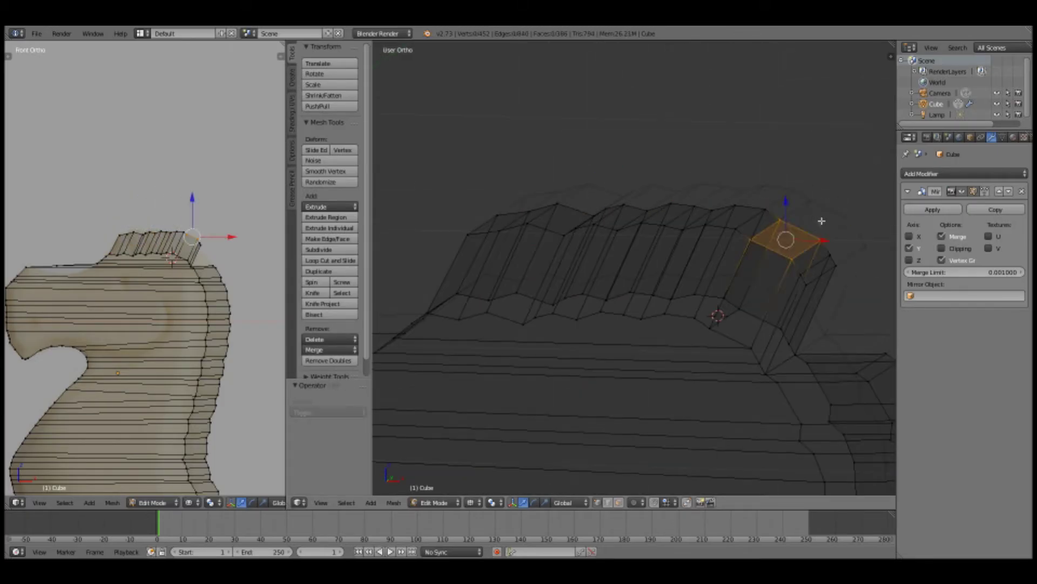
key(a)
scroll(517, 242, up, 4)
key(z)
right_click(518, 227)
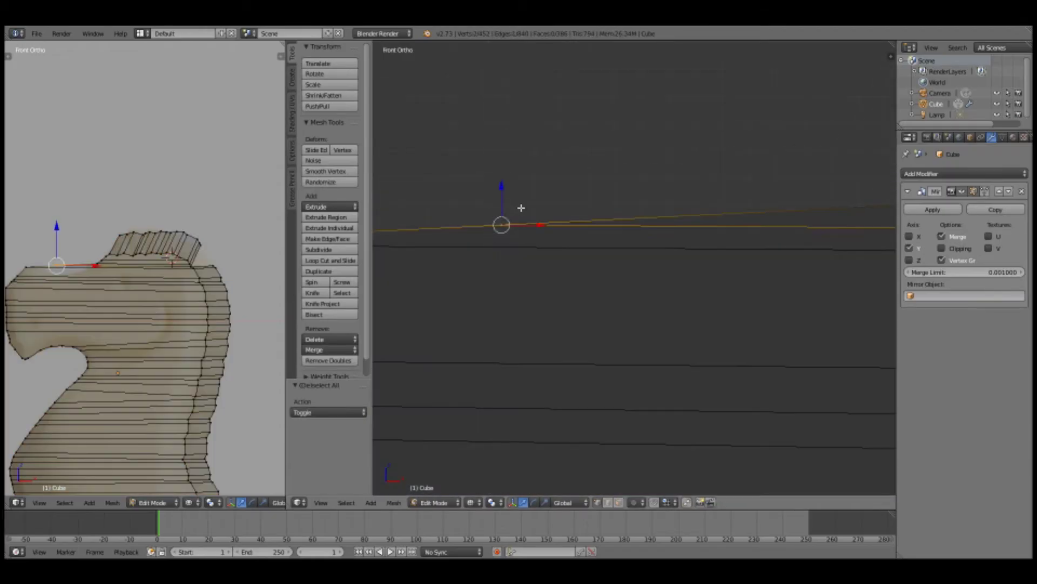
- Delete the stray edge's vertices and subdivide the edge along the head's top
key(x)
click(655, 251)
scroll(655, 250, down, 4)
right_click(574, 251)
key(z)
key(w)
click(565, 240)
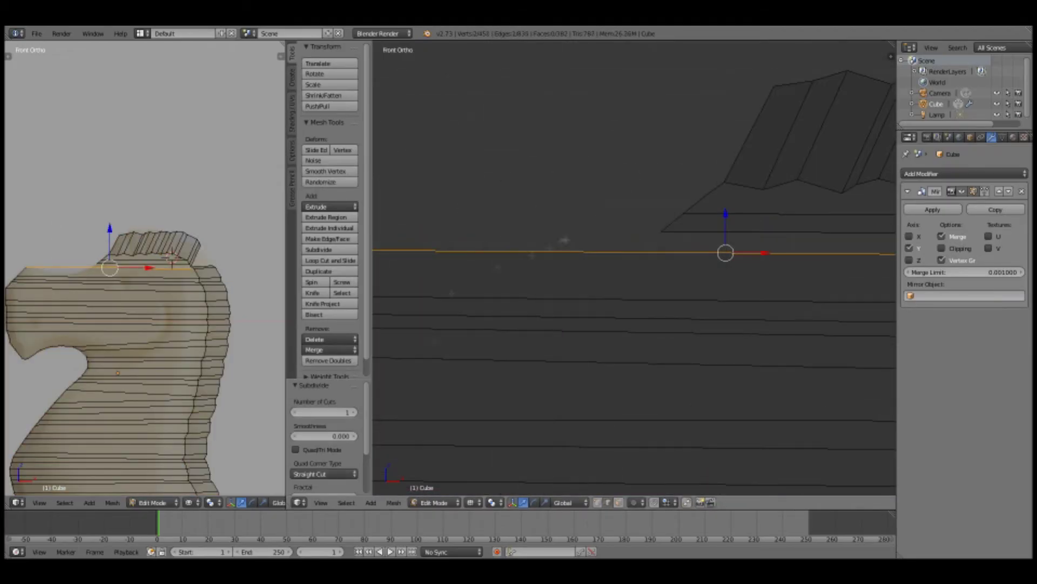
key(a)
- Shift the new vertex sideways and fill faces to close the gap beside the mane
scroll(505, 273, down, 2)
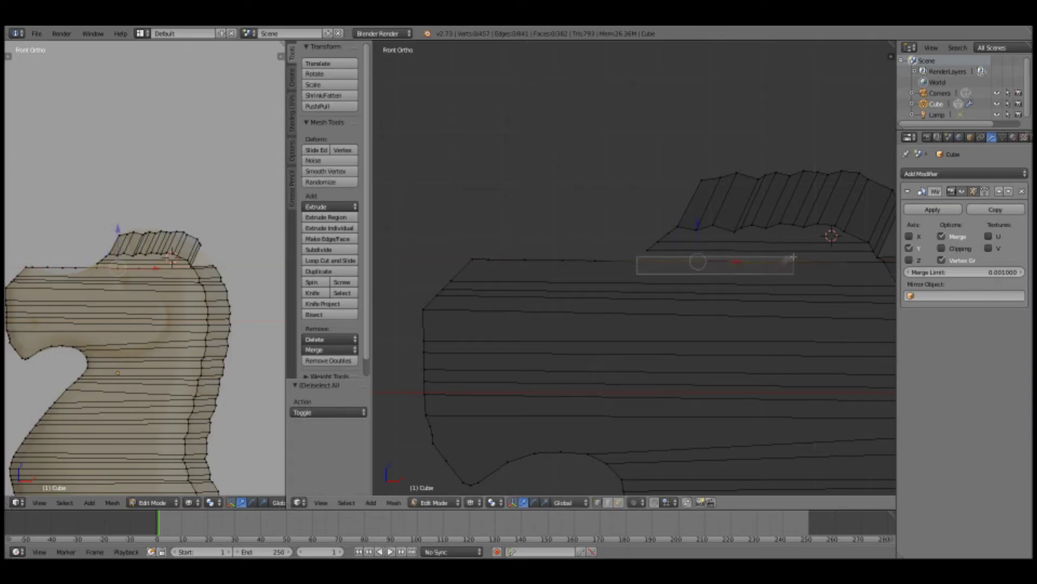
click(681, 263)
scroll(625, 265, up, 3)
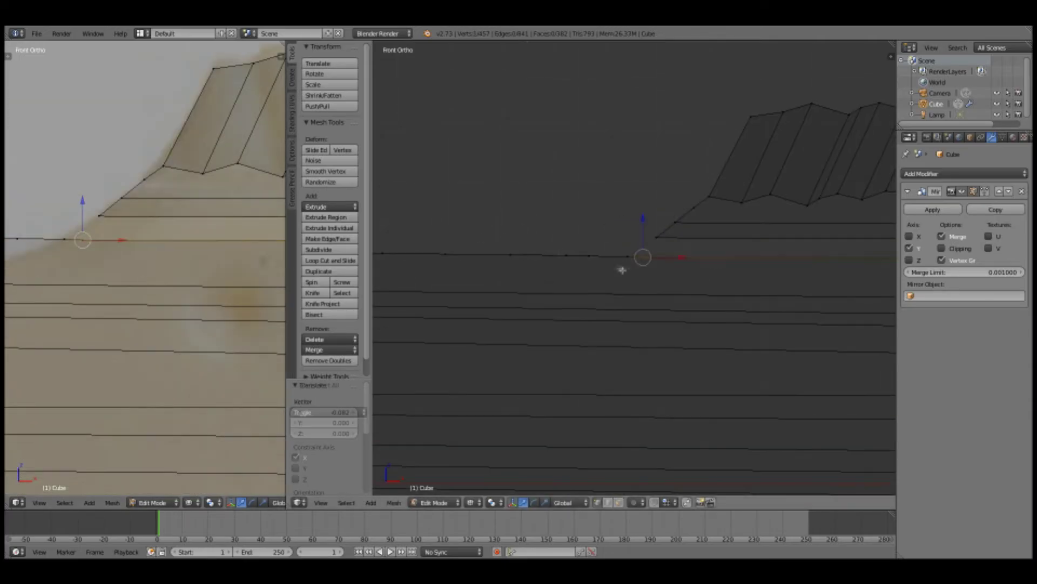
middle_drag(638, 244, 687, 297)
key(f)
scroll(726, 304, up, 2)
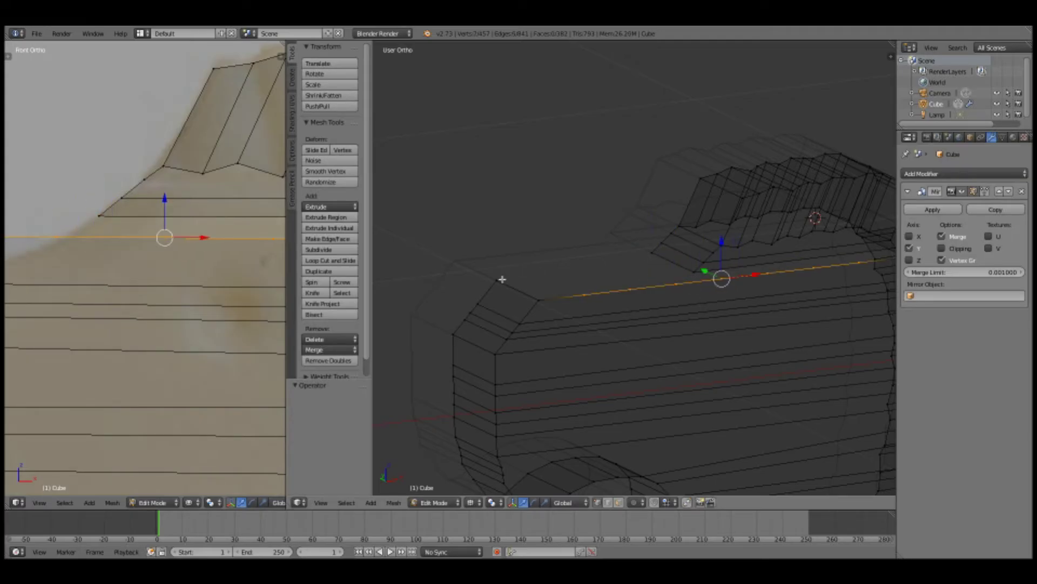
mouse_move(502, 279)
middle_down()
mouse_move(868, 281)
mouse_move(697, 259)
middle_up()
key(f)
key(z)
key(f)
- In front view, slide the head-top edge sideways along X
key(KP_1)
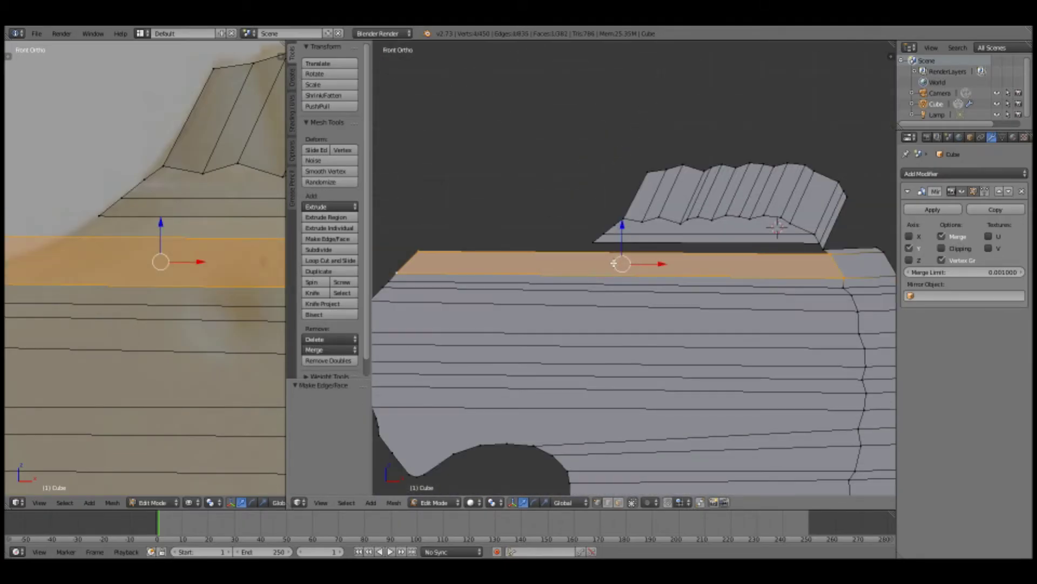
scroll(577, 246, down, 3)
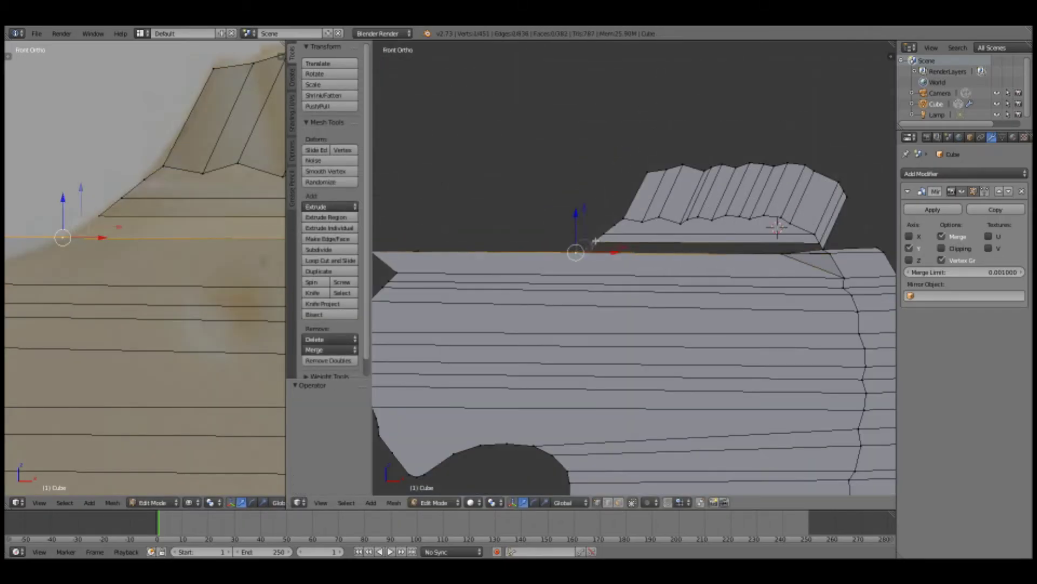
mouse_move(578, 245)
middle_down()
mouse_move(718, 344)
mouse_move(834, 324)
mouse_move(851, 309)
mouse_move(719, 181)
middle_up()
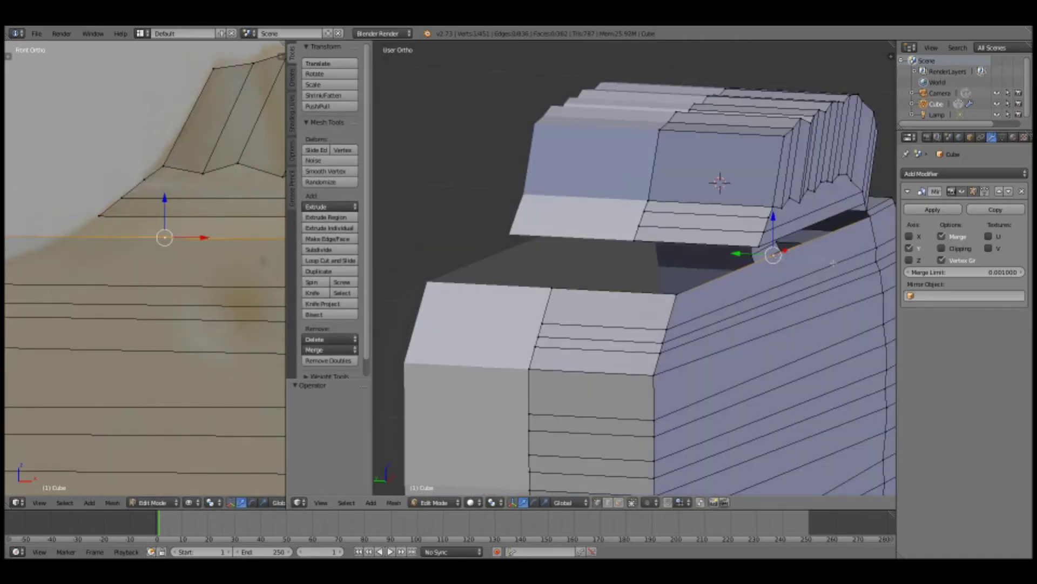
key(g)
key(x)
click(719, 181)
key(KP_1)
- Orbit in under the mane and around the head top to inspect the remaining gap
mouse_move(552, 225)
middle_down()
mouse_move(675, 238)
mouse_move(792, 232)
middle_up()
scroll(730, 233, up, 3)
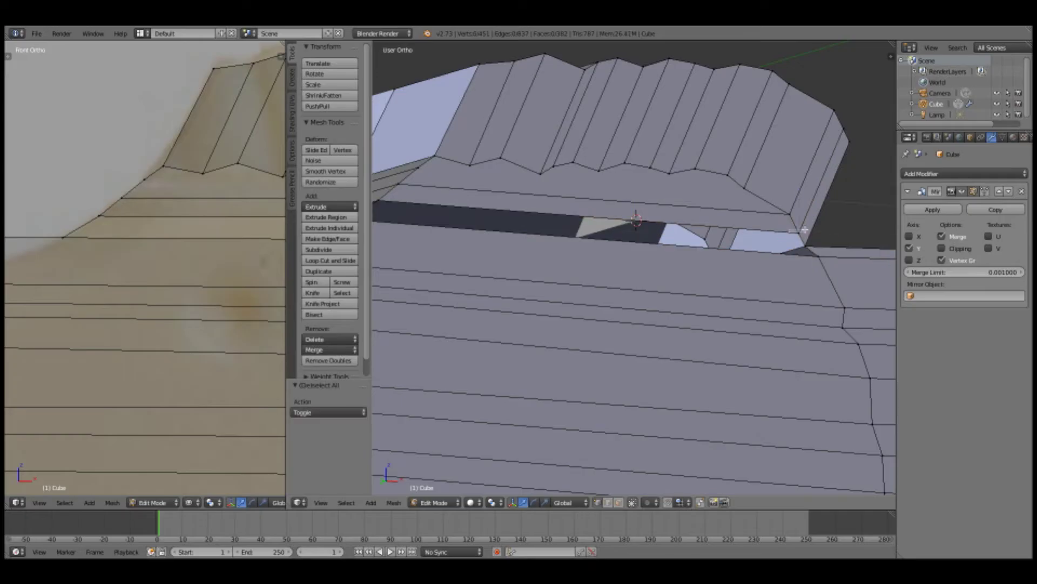
scroll(561, 211, down, 3)
scroll(561, 211, up, 3)
middle_drag(561, 211, 578, 325)
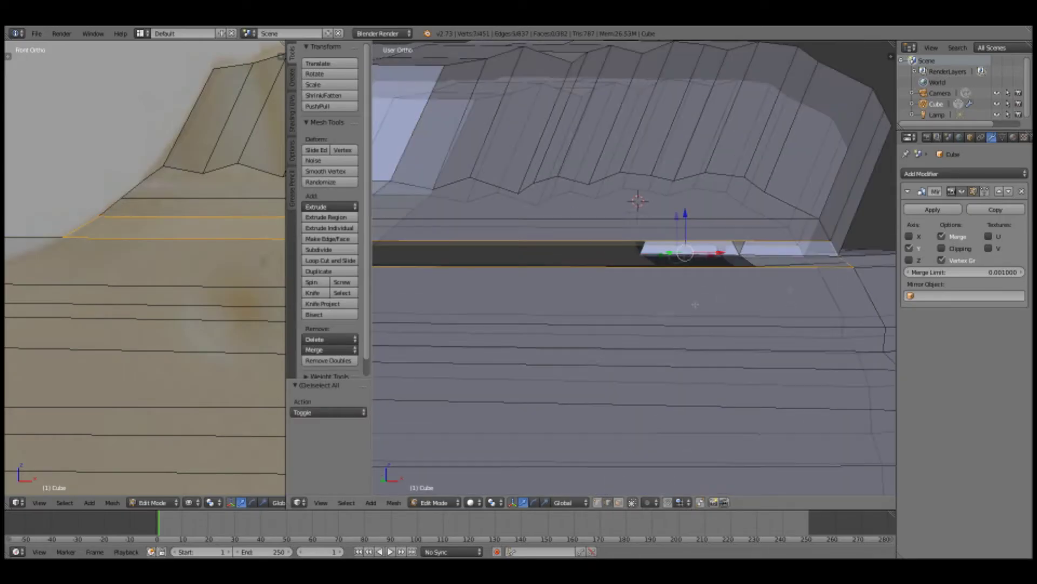
scroll(584, 404, down, 2)
scroll(162, 271, down, 5)
mouse_move(584, 404)
middle_down()
mouse_move(540, 297)
mouse_move(595, 270)
mouse_move(568, 302)
middle_up()
scroll(540, 297, up, 3)
- Extrude a vertex from the head's top edge and fill a face with a second vertex
key(KP_1)
right_click(537, 274)
key(e)
shift+right_click(540, 281)
key(f)
key(KP_1)
scroll(540, 281, up, 2)
key(z)
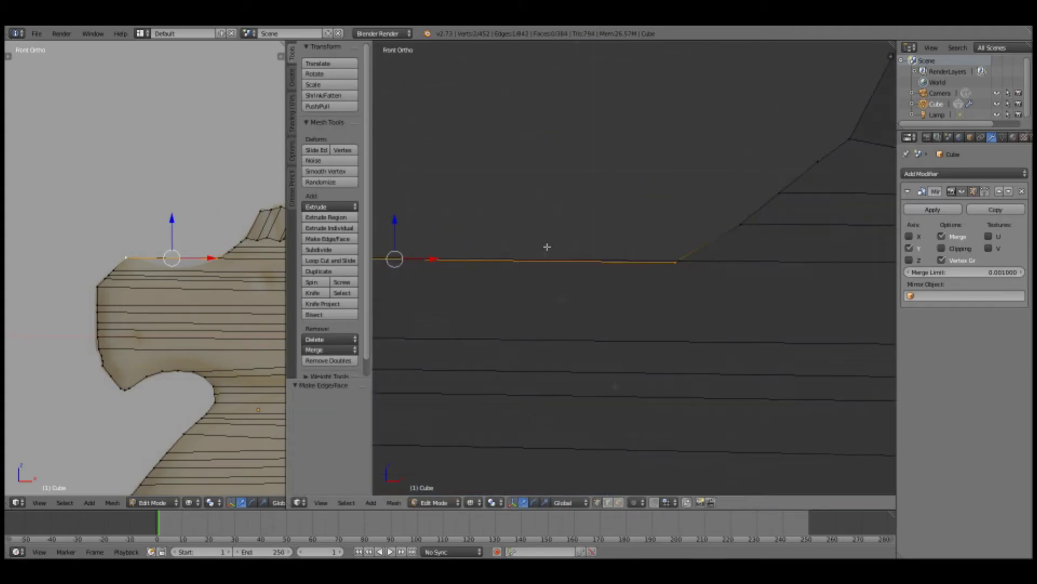
scroll(162, 271, up, 3)
scroll(162, 270, up, 3)
scroll(531, 295, up, 2)
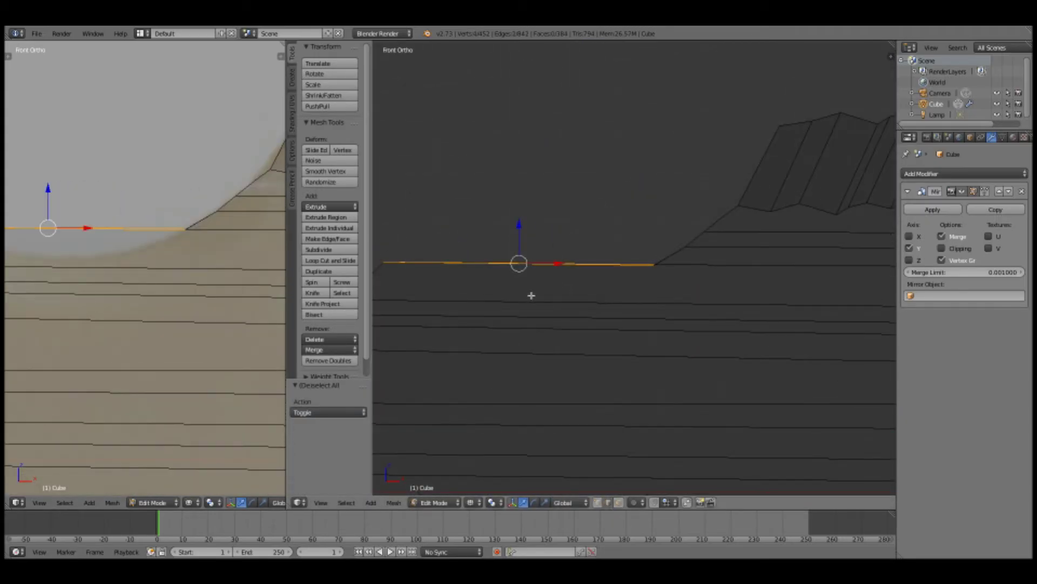
- Move a head-top vertex along X, lower it along Z onto the edge, and fill a new face
right_click(584, 248)
key(g)
key(x)
click(583, 249)
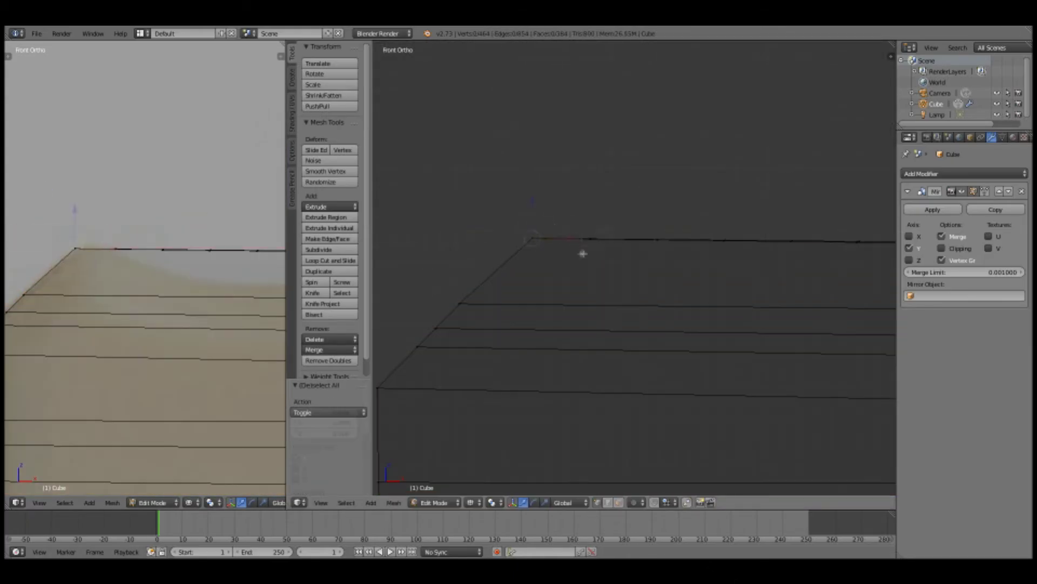
key(g)
key(z)
key(Return)
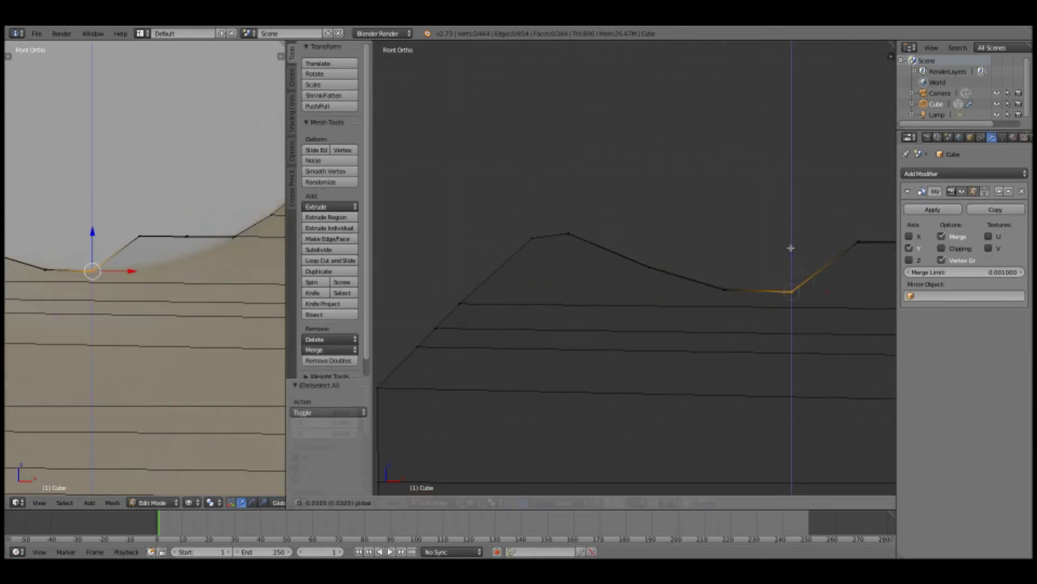
key(f)
scroll(635, 271, down, 5)
- Check the filled head top and select two vertices on the head's edge in side view
scroll(635, 270, up, 5)
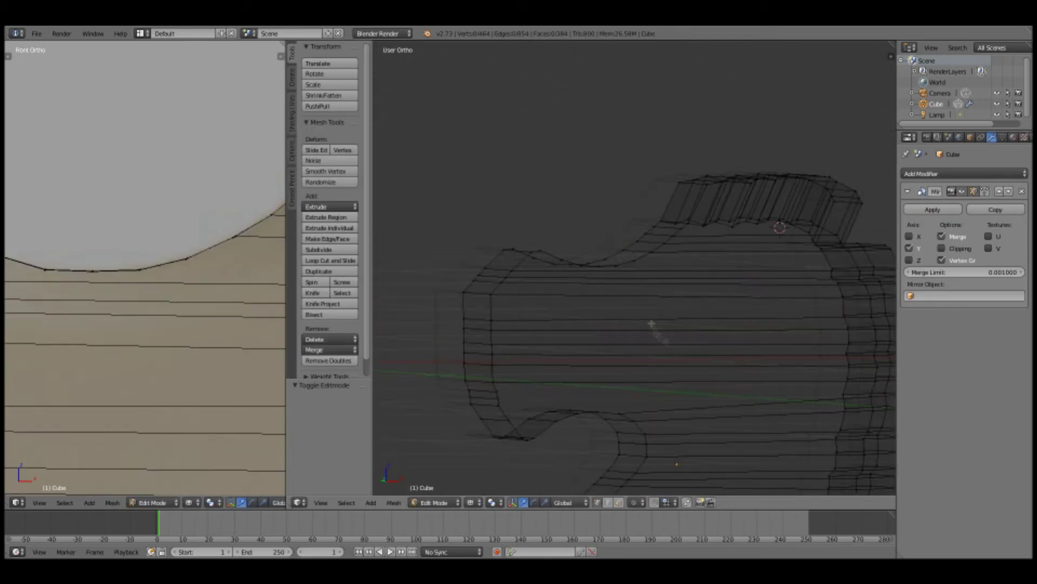
middle_drag(621, 324, 647, 347)
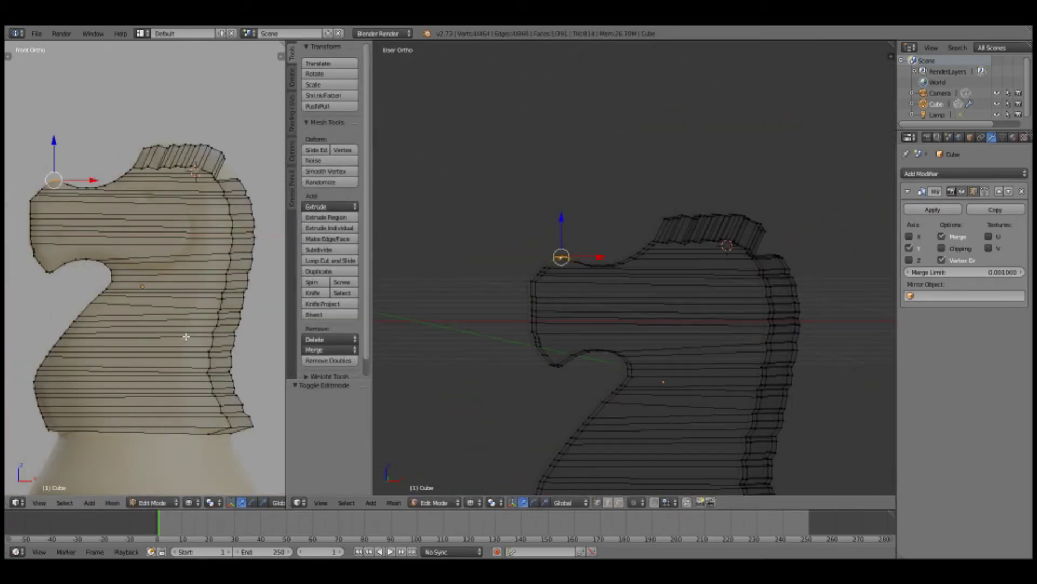
right_click(414, 263)
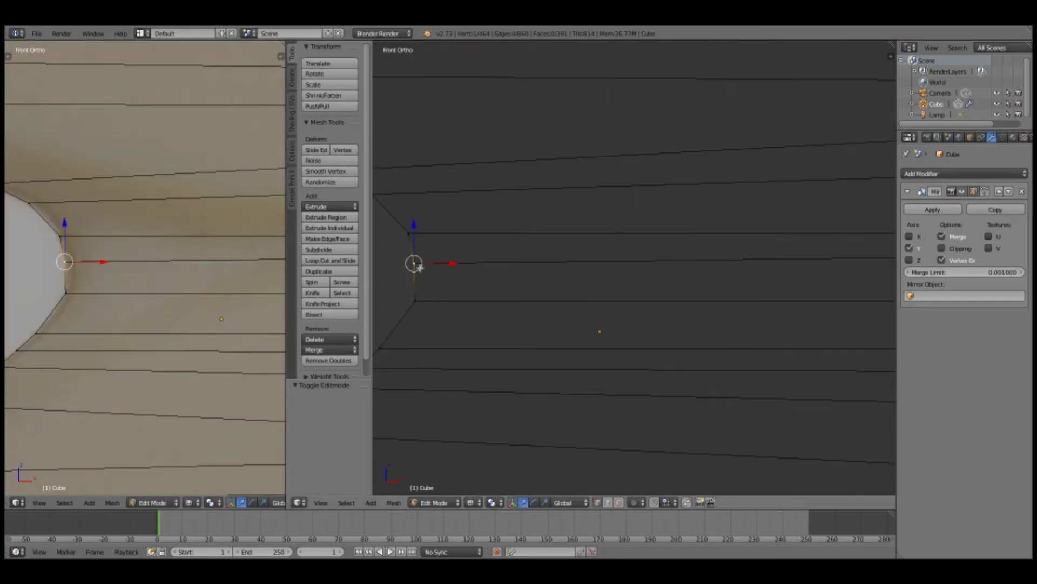
key(ctrl+KP_3)
shift+right_click(589, 197)
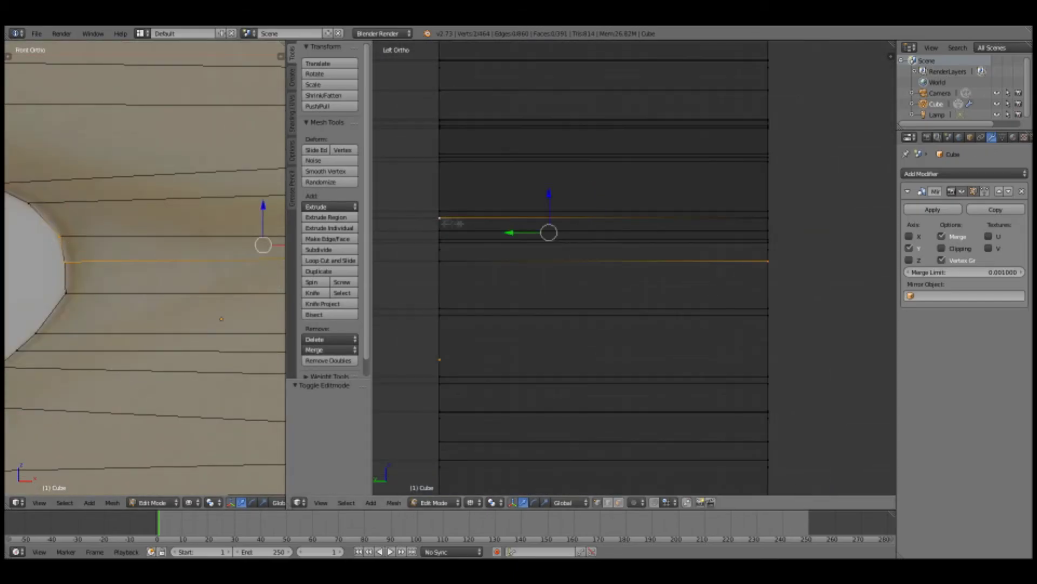
scroll(188, 292, down, 5)
scroll(188, 291, up, 3)
key(KP_1)
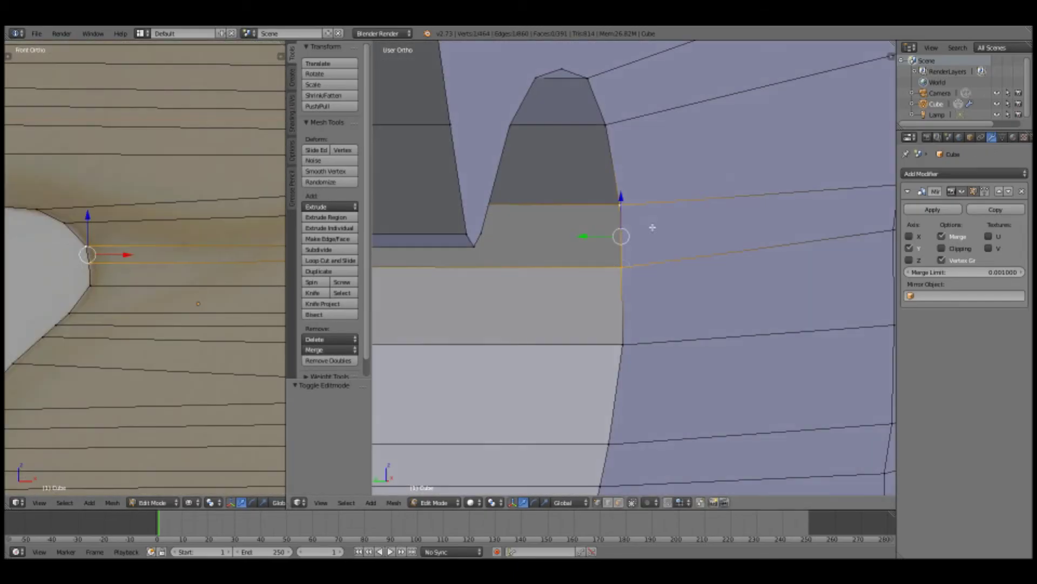
scroll(536, 222, up, 5)
scroll(536, 222, down, 6)
middle_drag(536, 222, 748, 290)
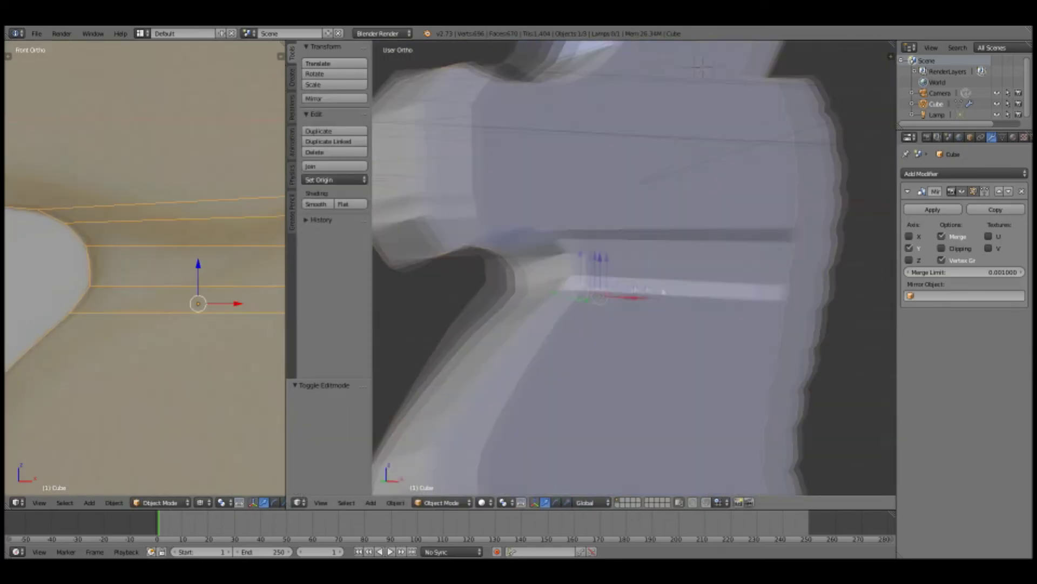
- Add an edge loop down the body and scale its mouth-notch section along Z to one point
key(ctrl+r)
click(666, 278)
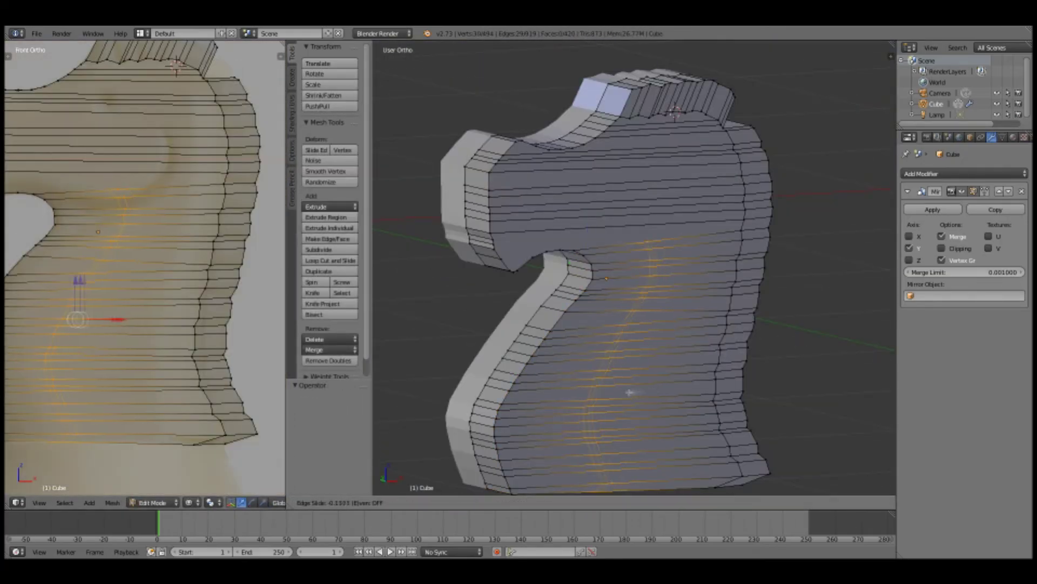
key(Escape)
scroll(705, 219, up, 5)
alt+right_click(520, 319)
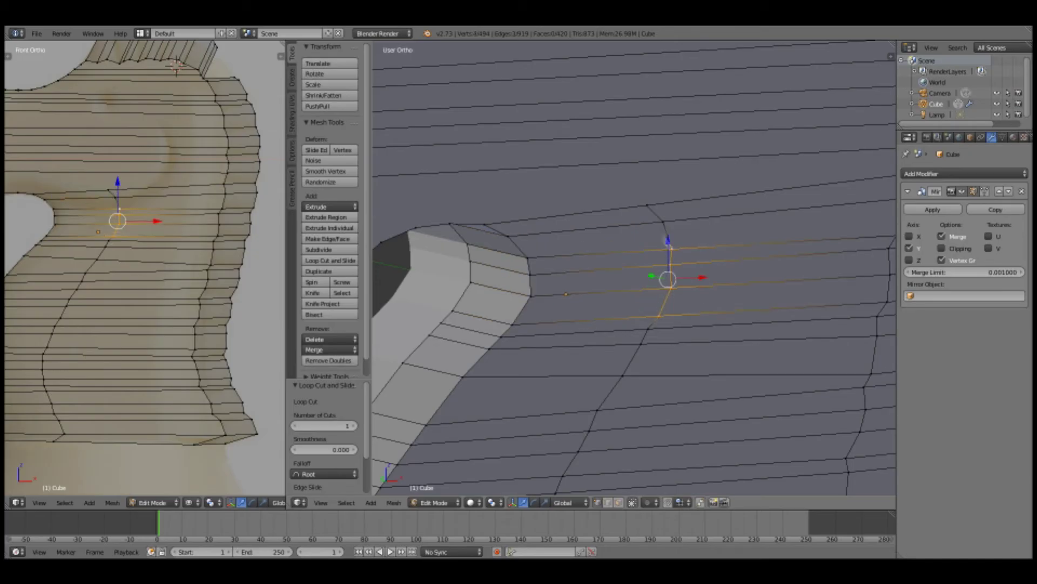
key(KP_1)
key(s)
key(z)
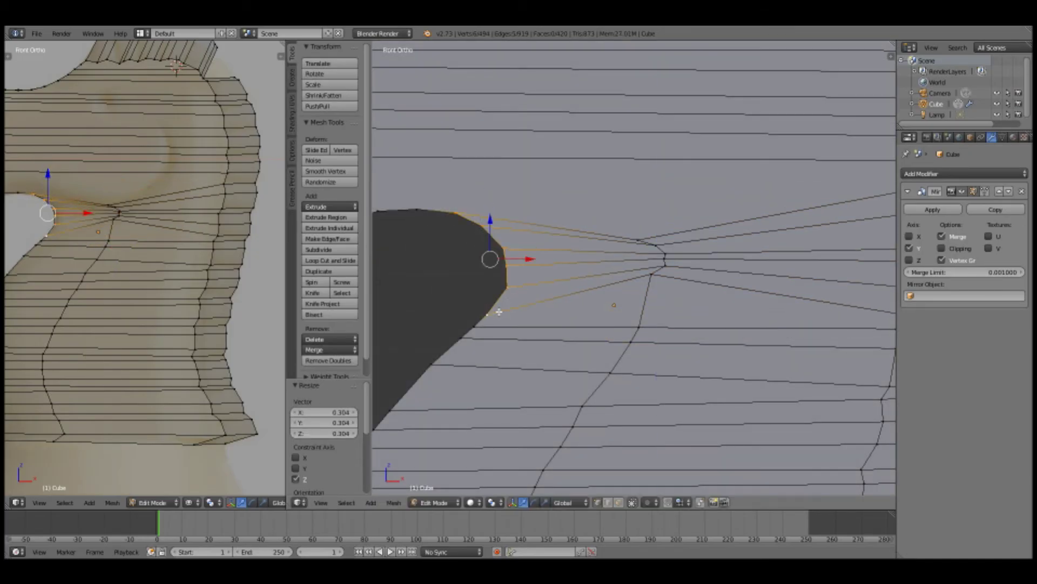
key(KP_3)
key(KP_1)
key(KP_3)
key(g)
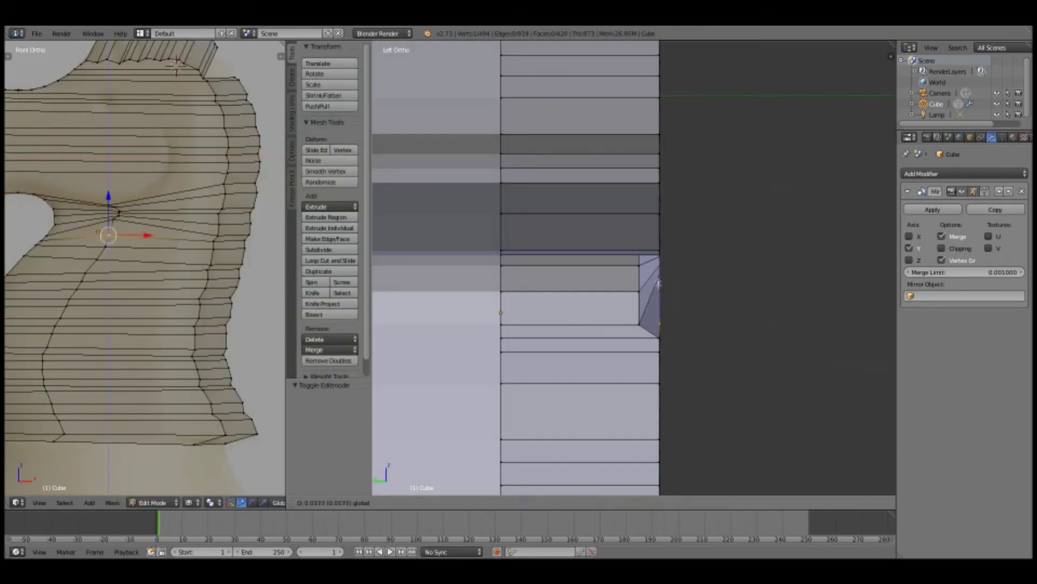
- Push the notch edge inward along Y into a dent, then focus on the mane's base vertex
middle_drag(615, 327, 745, 347)
key(KP_3)
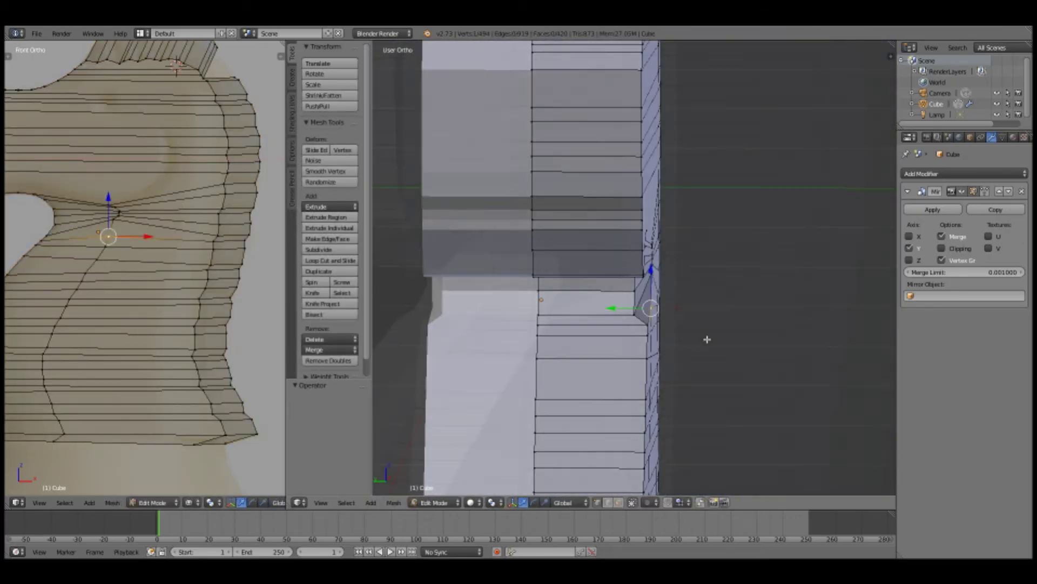
right_click(618, 352)
key(g)
key(y)
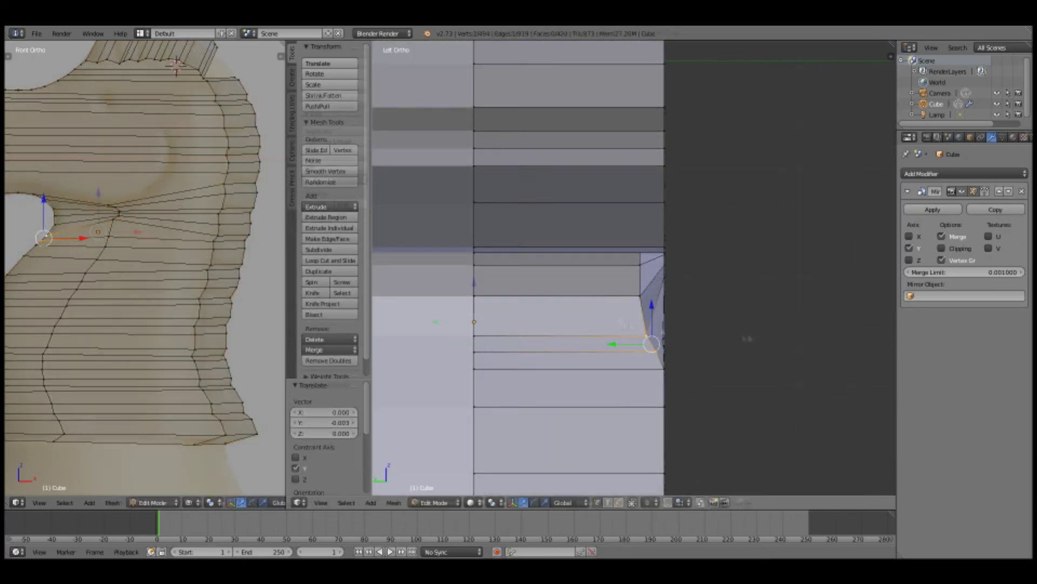
mouse_move(610, 346)
middle_down()
mouse_move(777, 344)
mouse_move(703, 302)
middle_up()
key(Tab)
key(Tab)
key(KP_Decimal)
right_click(690, 257)
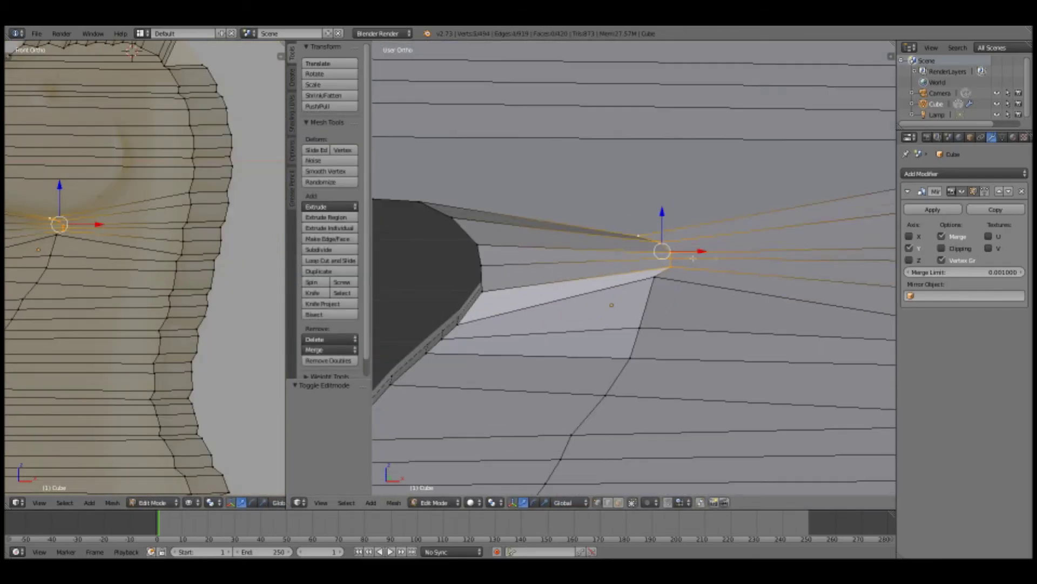
key(KP_Decimal)
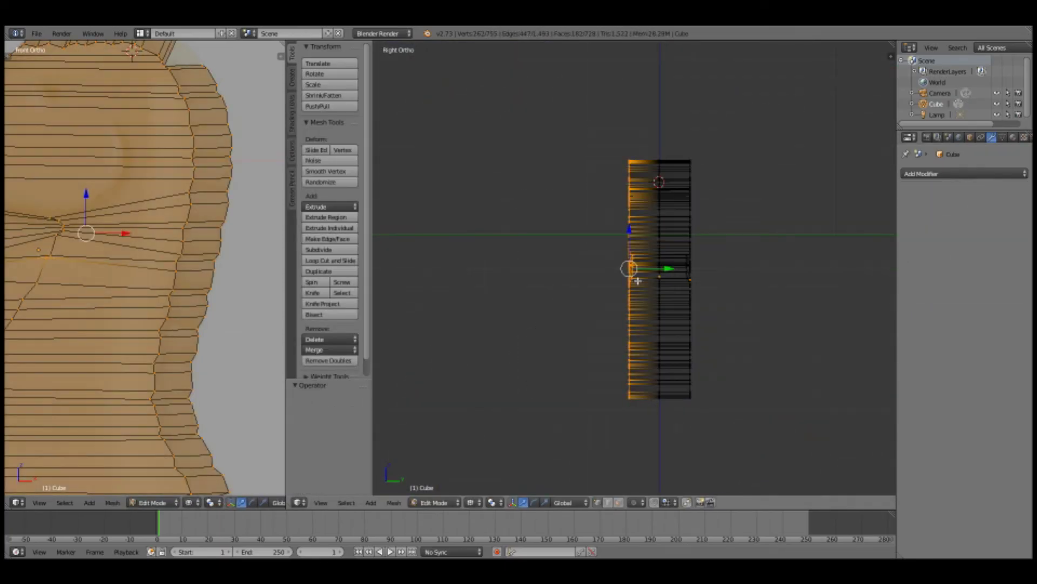
- Box-select and move the vertices along the knight's back, then add a Mirror modifier
key(a)
key(KP_1)
key(b)
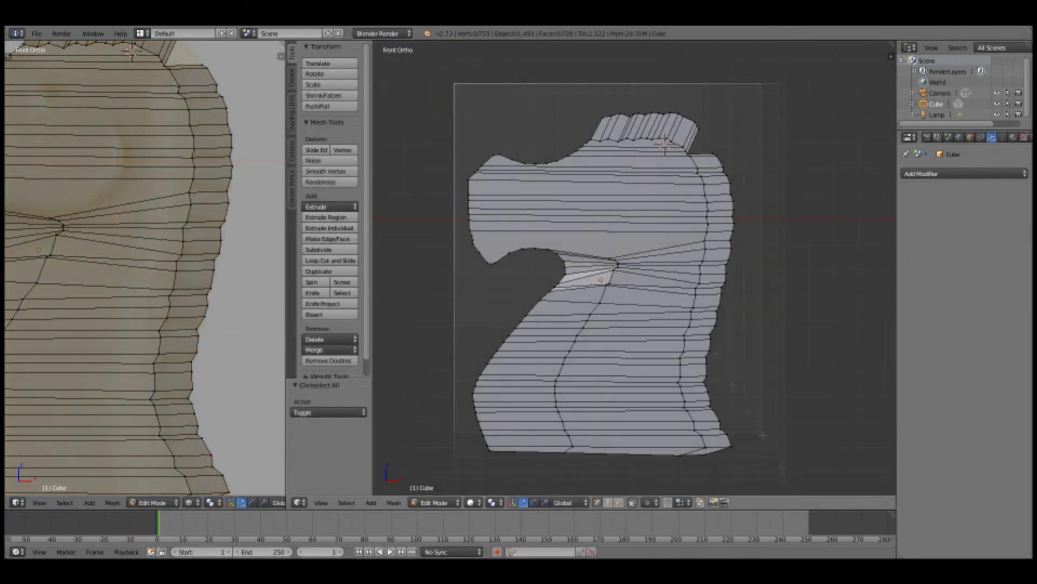
drag(453, 84, 418, 345)
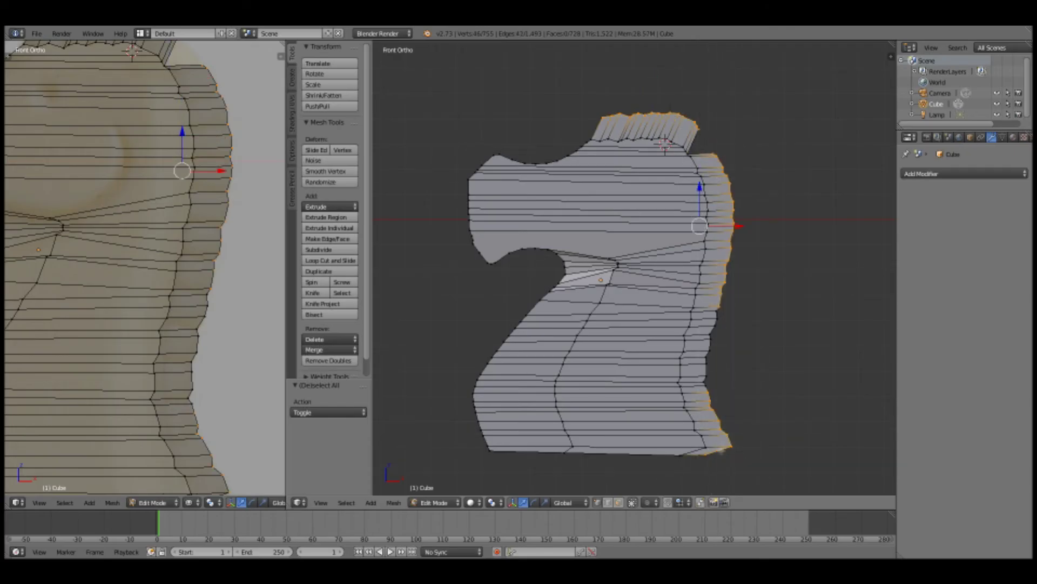
middle_drag(784, 317, 659, 142)
key(z)
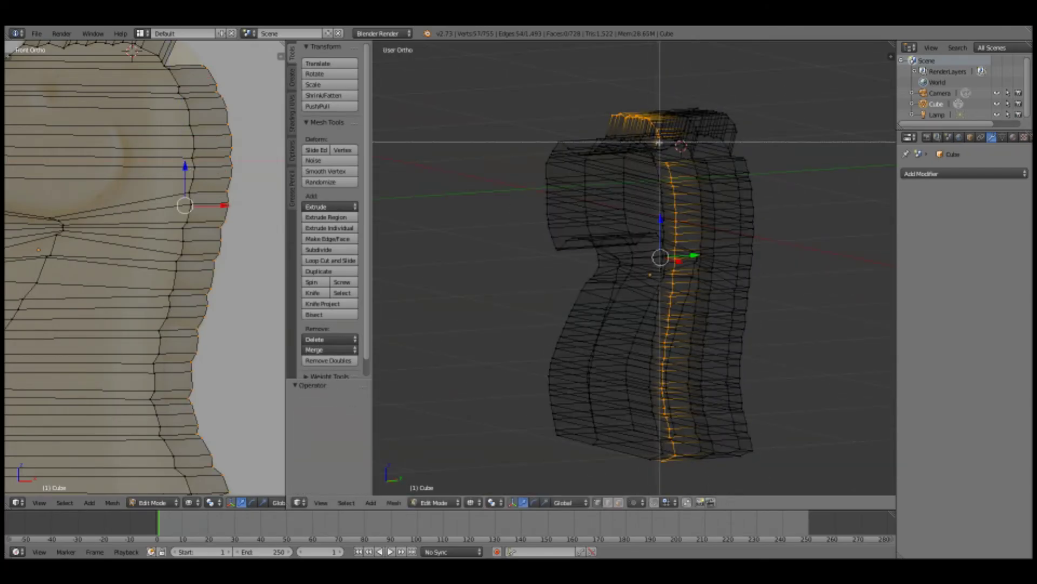
key(z)
key(KP_3)
key(g)
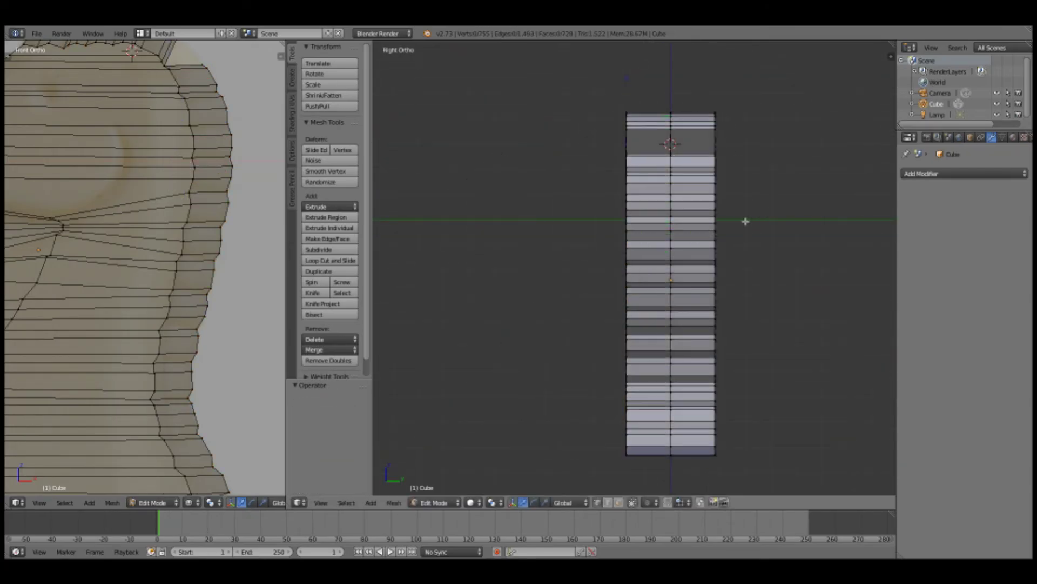
click(964, 174)
click(799, 302)
- Select the top edge of the mane in wireframe and chamfer it
key(KP_1)
key(a)
key(b)
drag(589, 99, 727, 132)
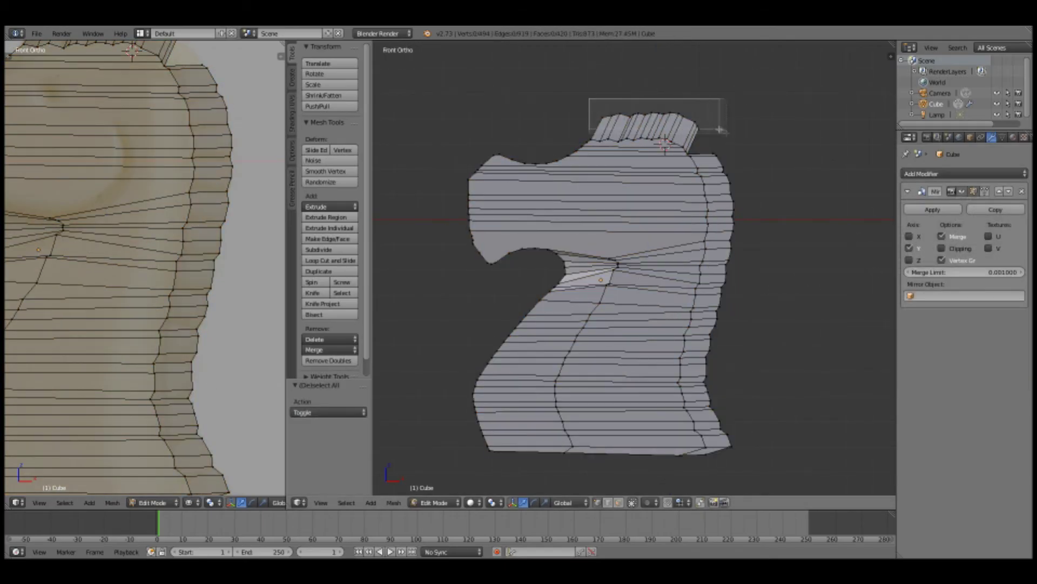
key(z)
key(z)
middle_drag(702, 216, 734, 154)
key(KP_1)
key(b)
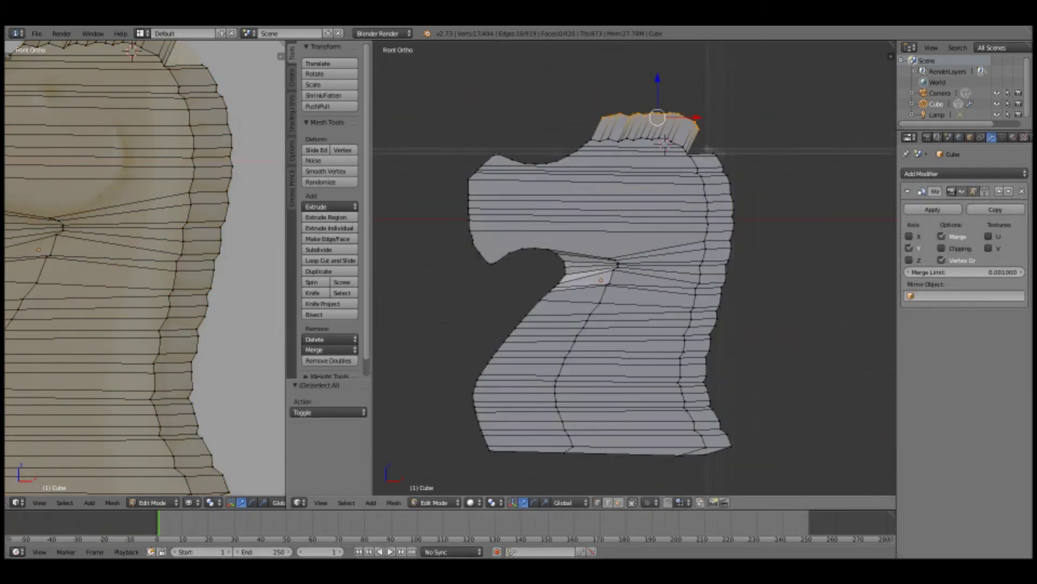
key(KP_3)
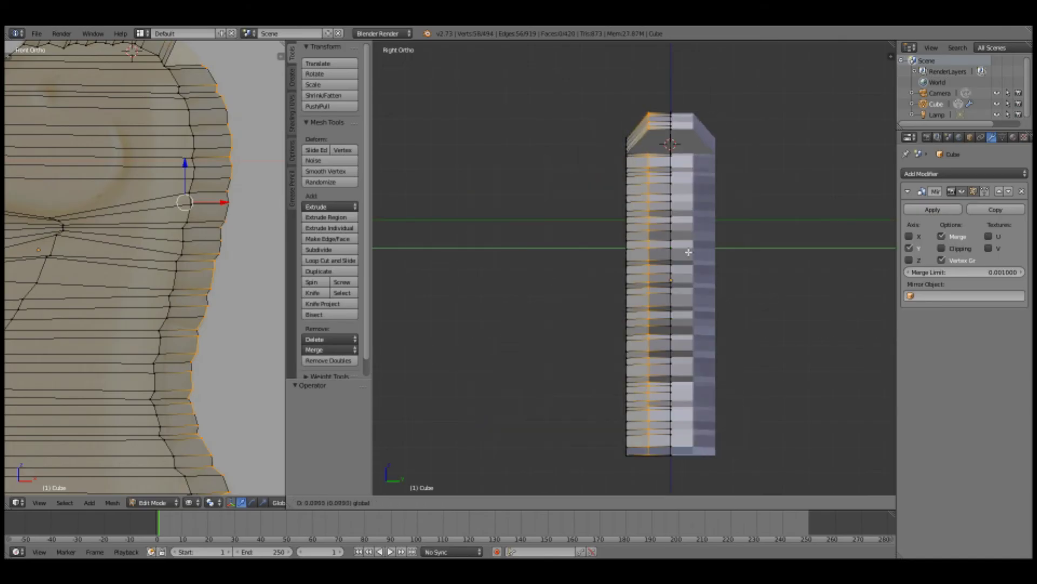
middle_drag(724, 342, 750, 268)
key(KP_1)
- Check the result, then grow the edge selection along the face outline down the front
key(a)
key(a)
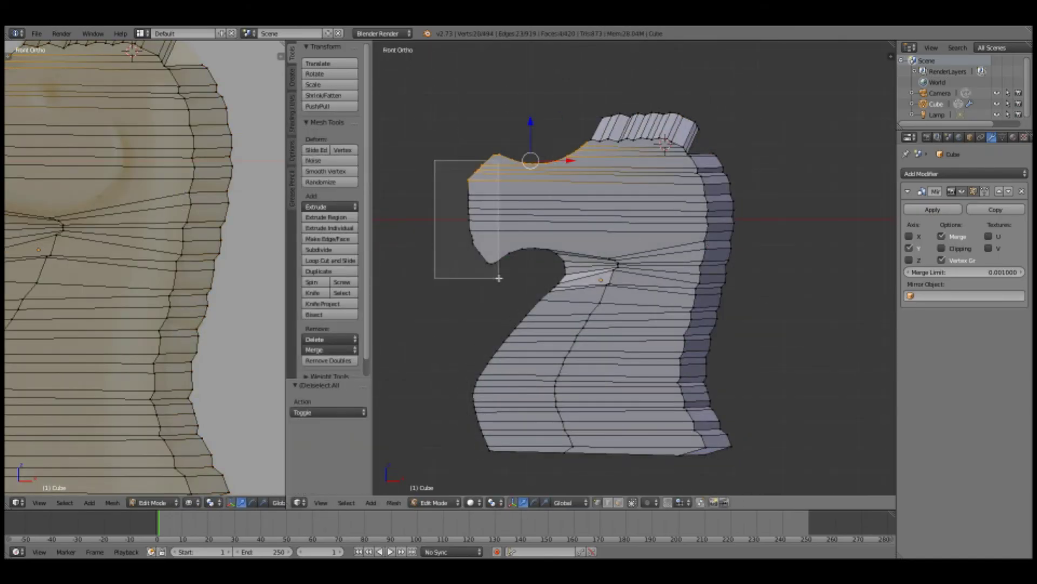
key(KP_3)
middle_drag(538, 232, 577, 217)
key(Tab)
key(Tab)
key(KP_1)
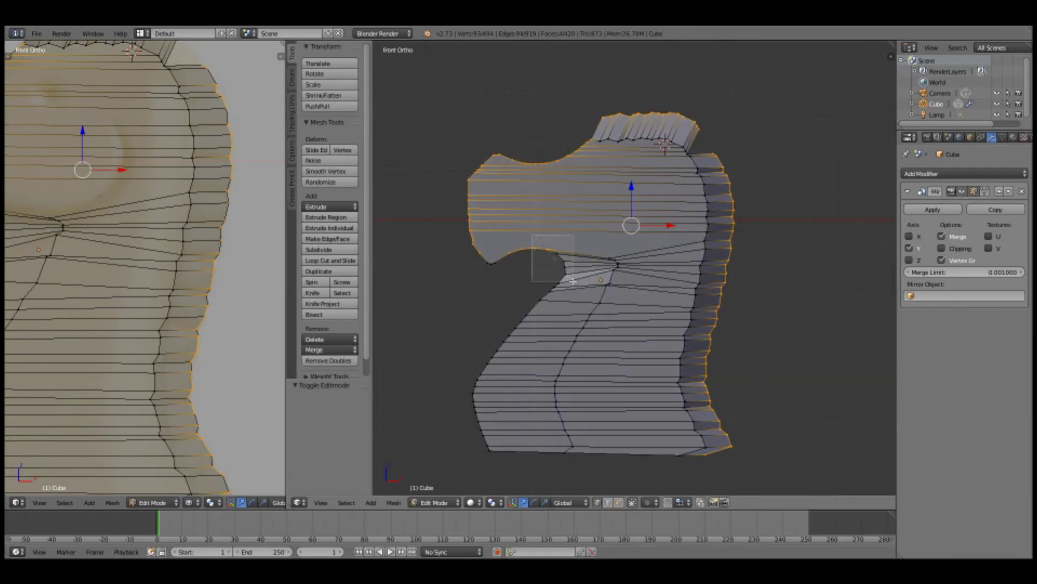
key(ctrl+KP_Add)
- Box-select the head's front outline and extrude it slightly inward
key(a)
key(b)
drag(472, 121, 592, 172)
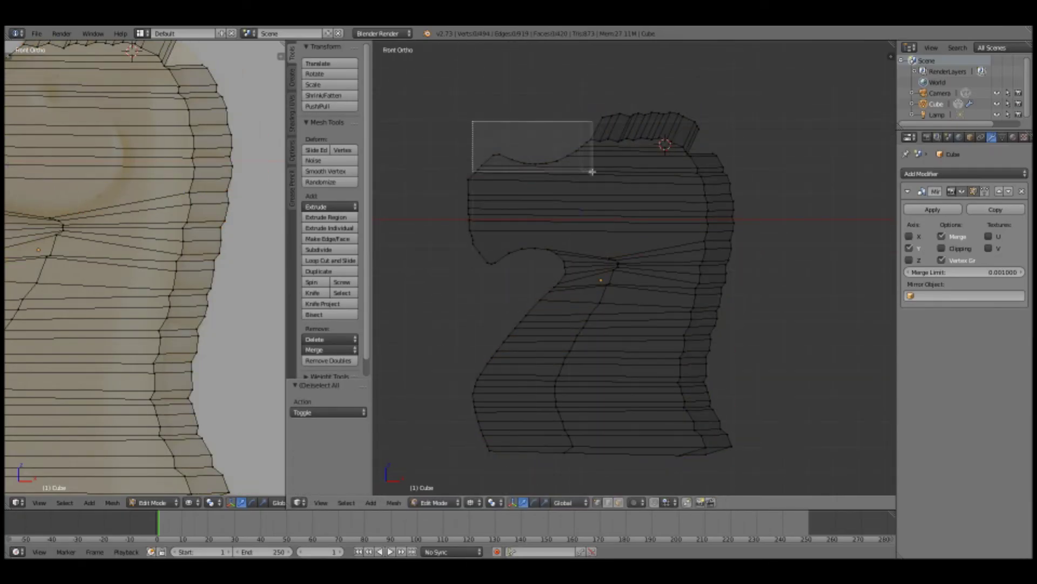
scroll(551, 275, up, 2)
key(a)
key(b)
drag(456, 97, 567, 167)
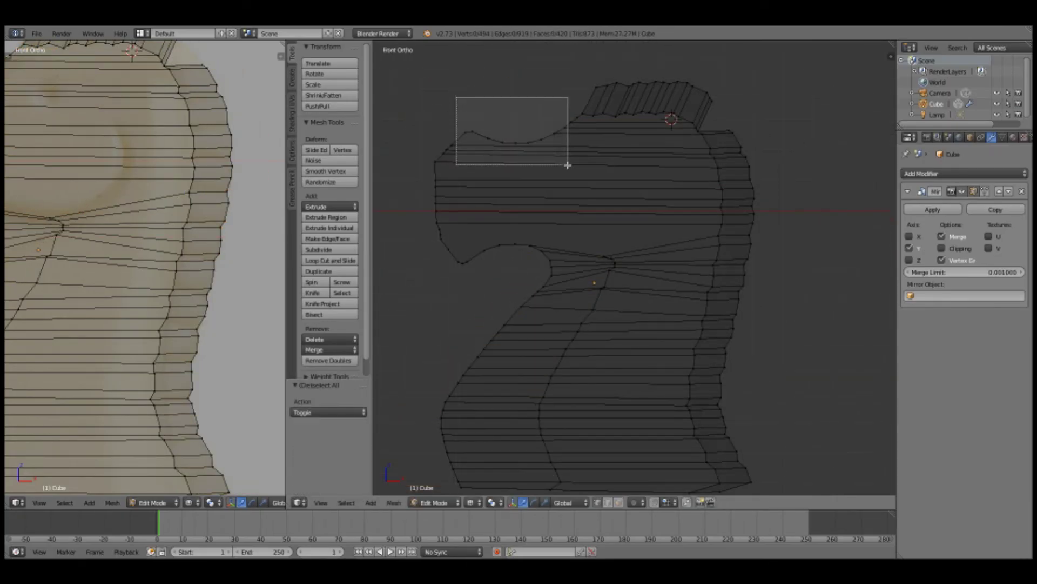
scroll(497, 354, down, 3)
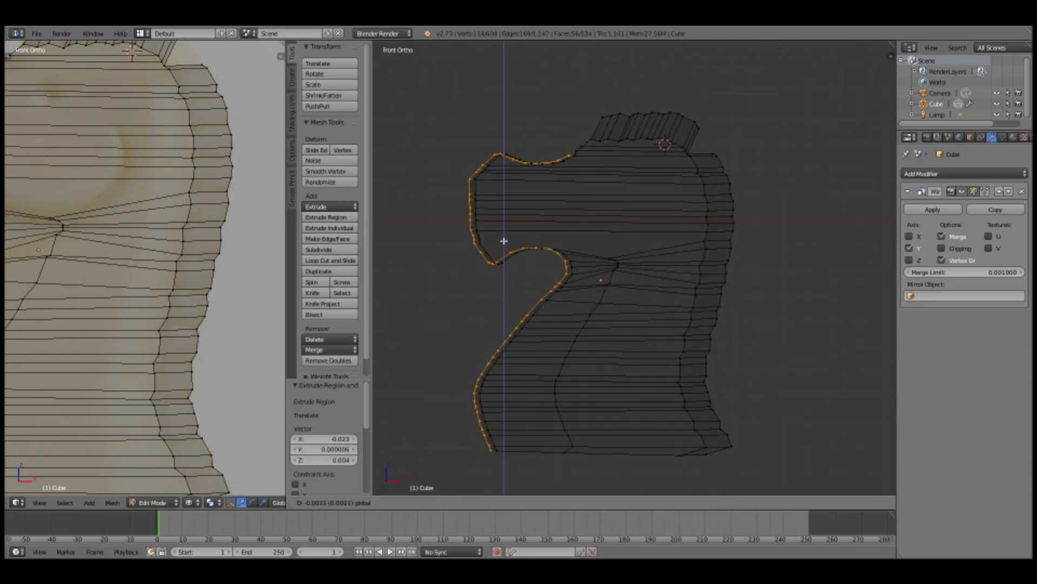
key(Tab)
key(z)
scroll(503, 240, up, 2)
mouse_move(546, 282)
middle_down()
mouse_move(504, 285)
mouse_move(429, 213)
middle_up()
- Add a loop cut across the head and select a vertex at its opening
key(Tab)
scroll(429, 213, up, 3)
key(ctrl+r)
click(435, 218)
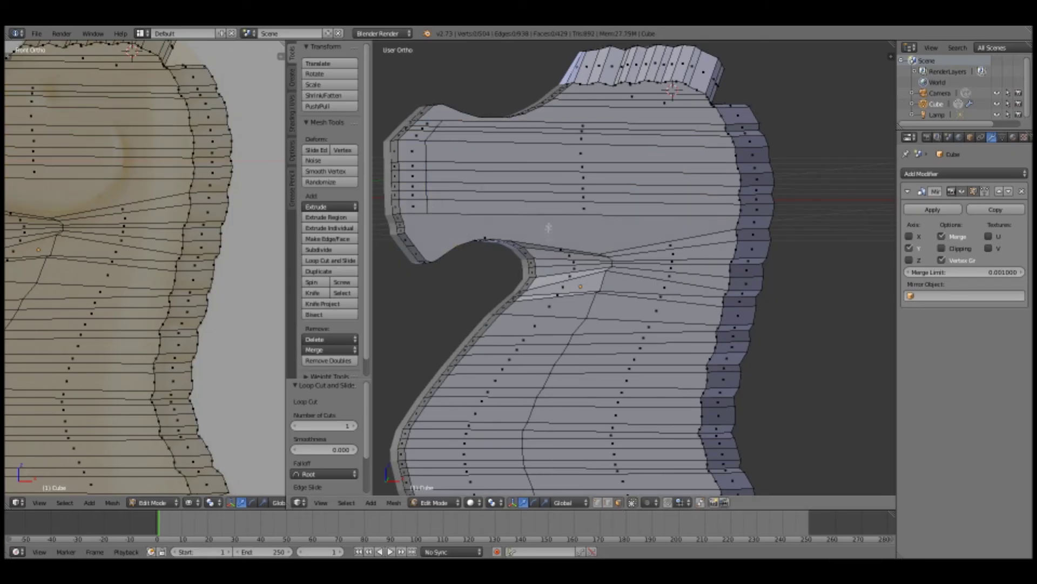
middle_drag(540, 270, 480, 265)
right_click(451, 251)
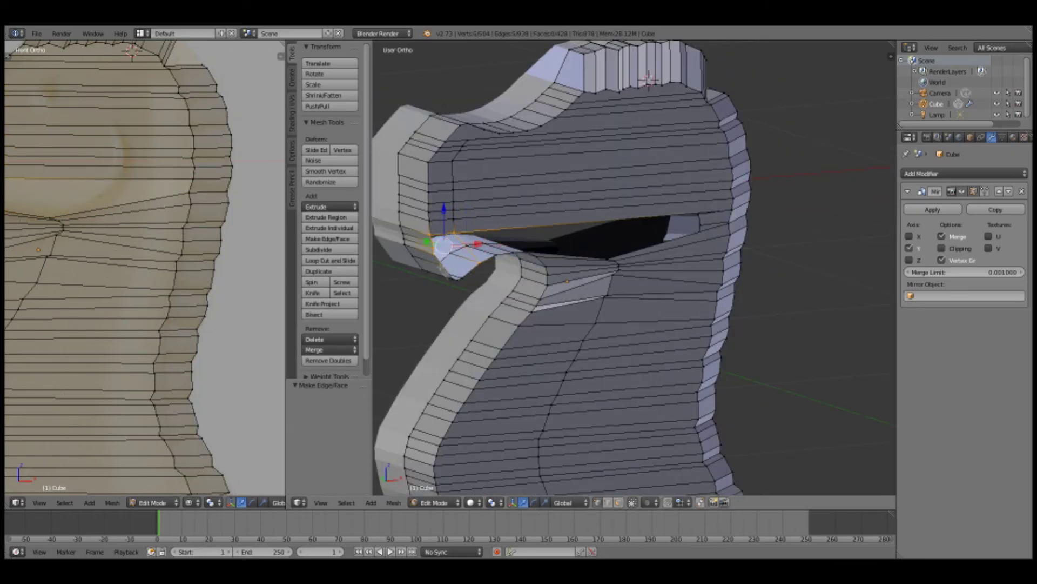
- Fill the open gap on top of the knight's head with a face
key(KP_1)
key(a)
scroll(733, 238, up, 3)
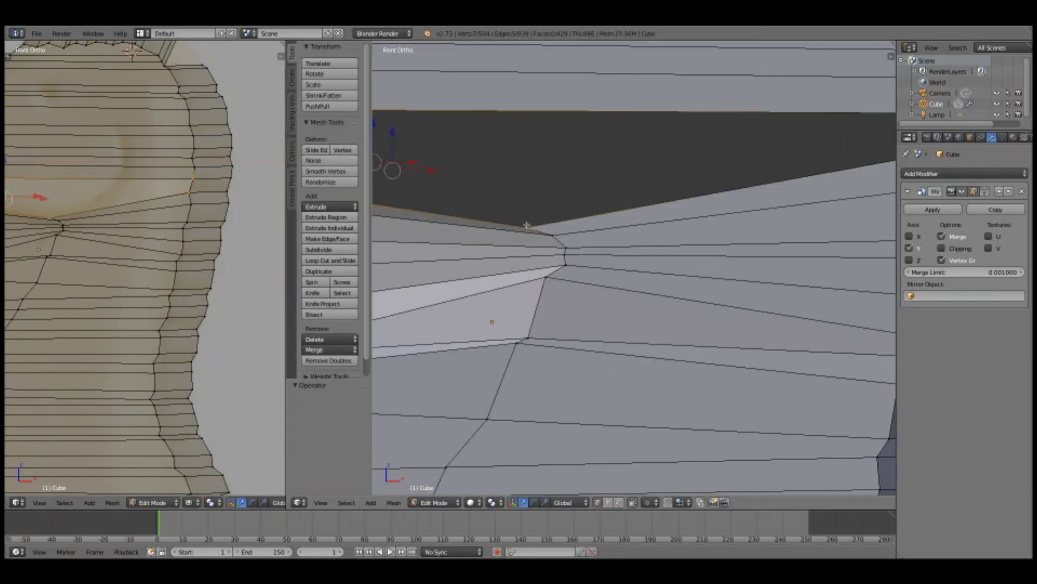
middle_drag(734, 238, 649, 270)
scroll(648, 270, up, 4)
key(x)
key(ctrl+z)
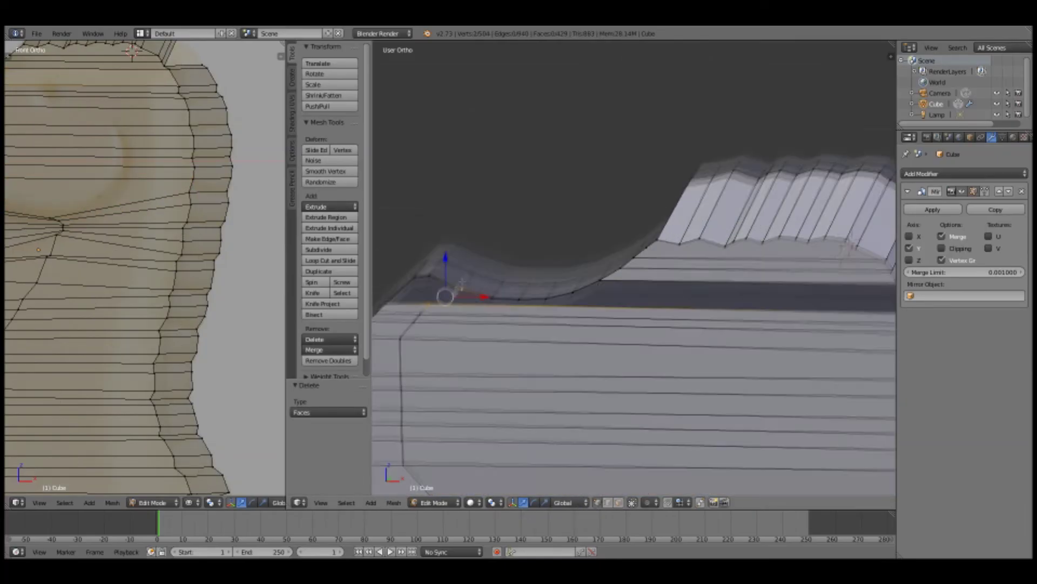
key(KP_1)
key(f)
- Leave mesh editing and orbit around to inspect the finished knight
middle_drag(820, 280, 702, 324)
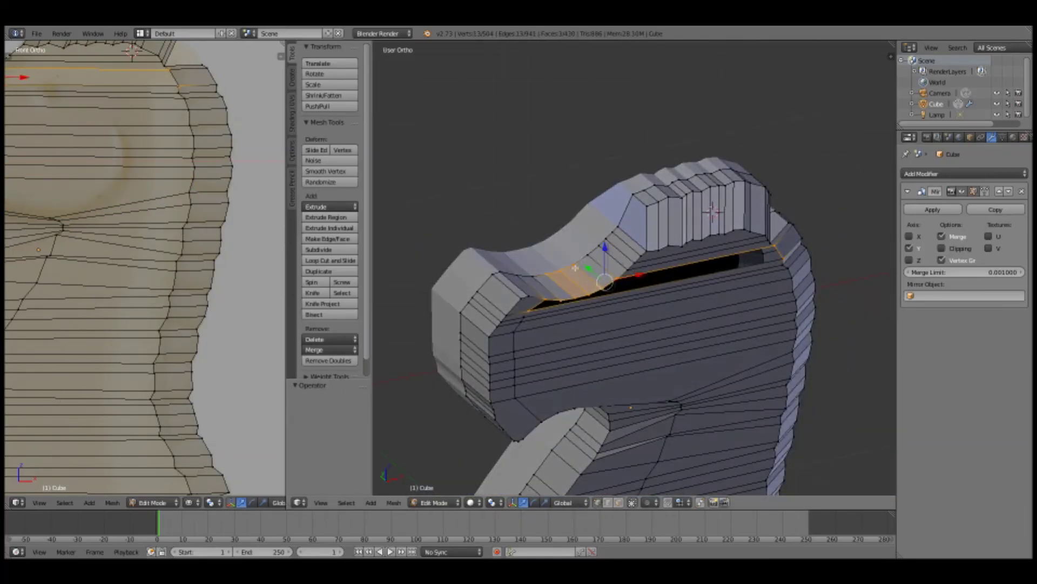
key(KP_1)
key(a)
shift+middle_drag(493, 449, 529, 417)
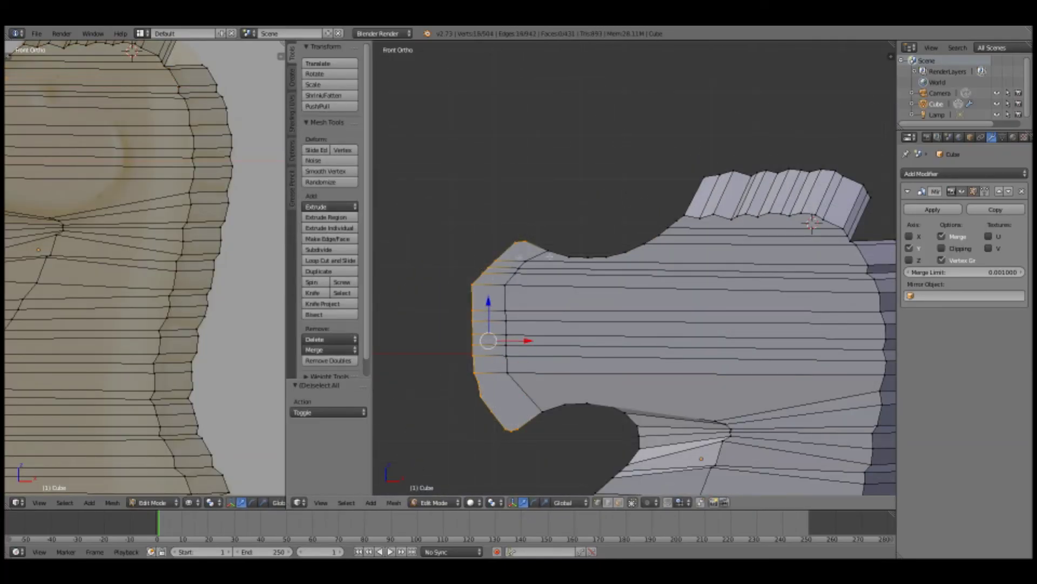
key(KP_3)
key(Tab)
middle_drag(648, 351, 675, 395)
scroll(146, 216, down, 3)
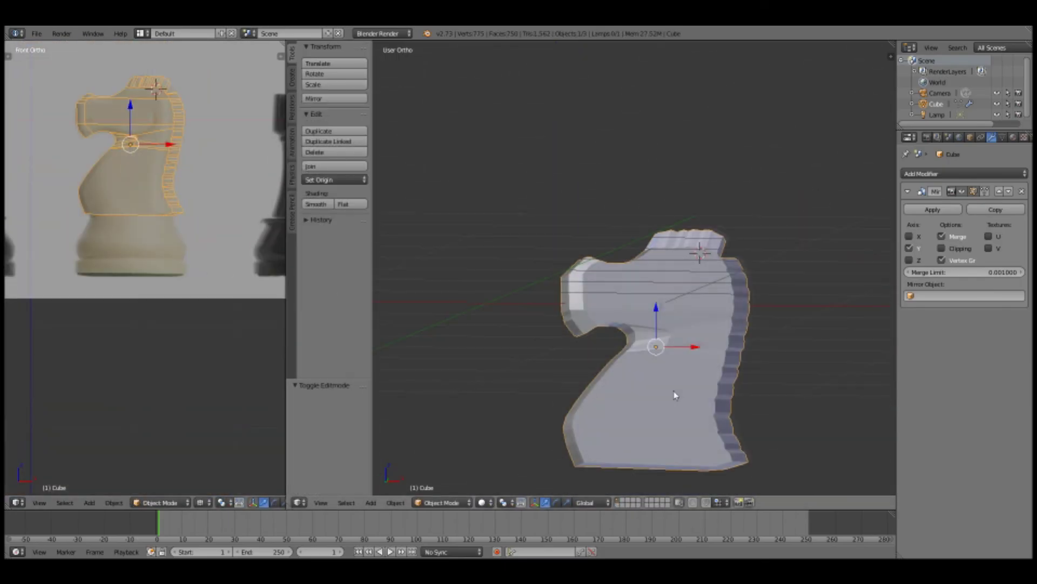
- Add a mesh cylinder, move it down on Z below the knight, and scale it flat on Z
key(KP_1)
key(shift+a)
click(713, 446)
key(g)
key(z)
click(703, 475)
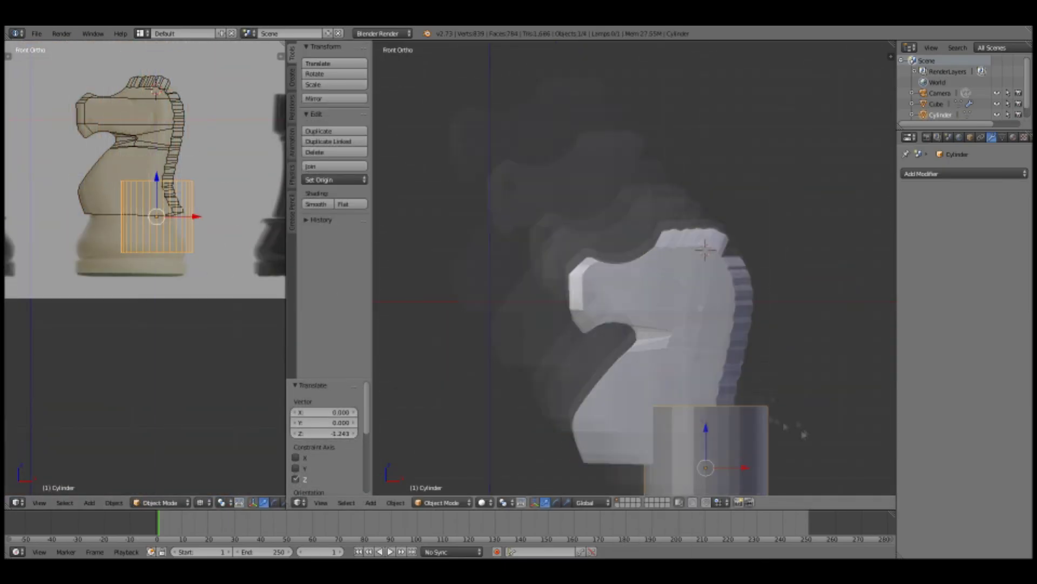
scroll(540, 378, up, 4)
scroll(146, 244, up, 4)
key(s)
click(278, 345)
key(s)
key(z)
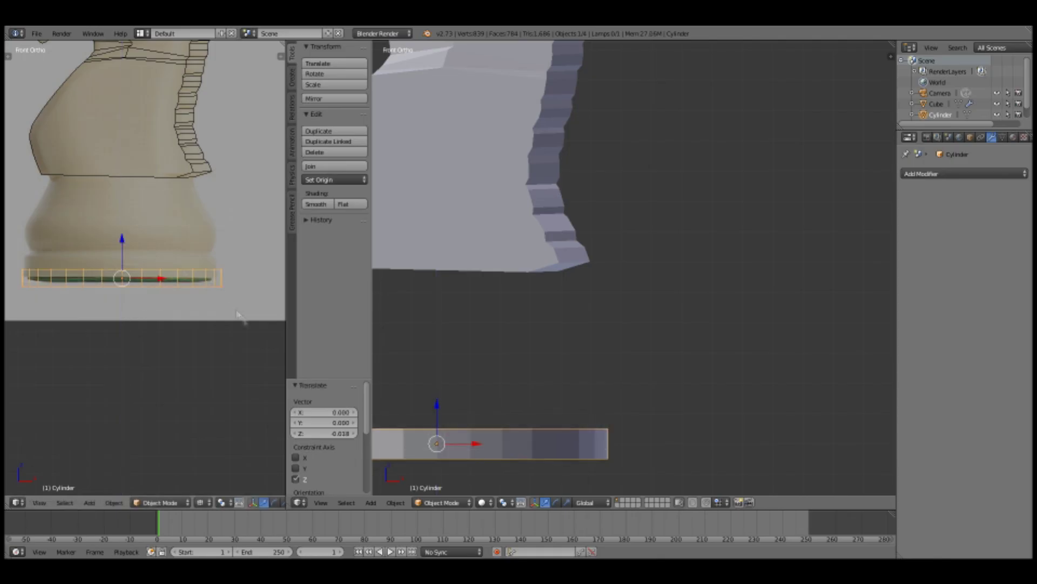